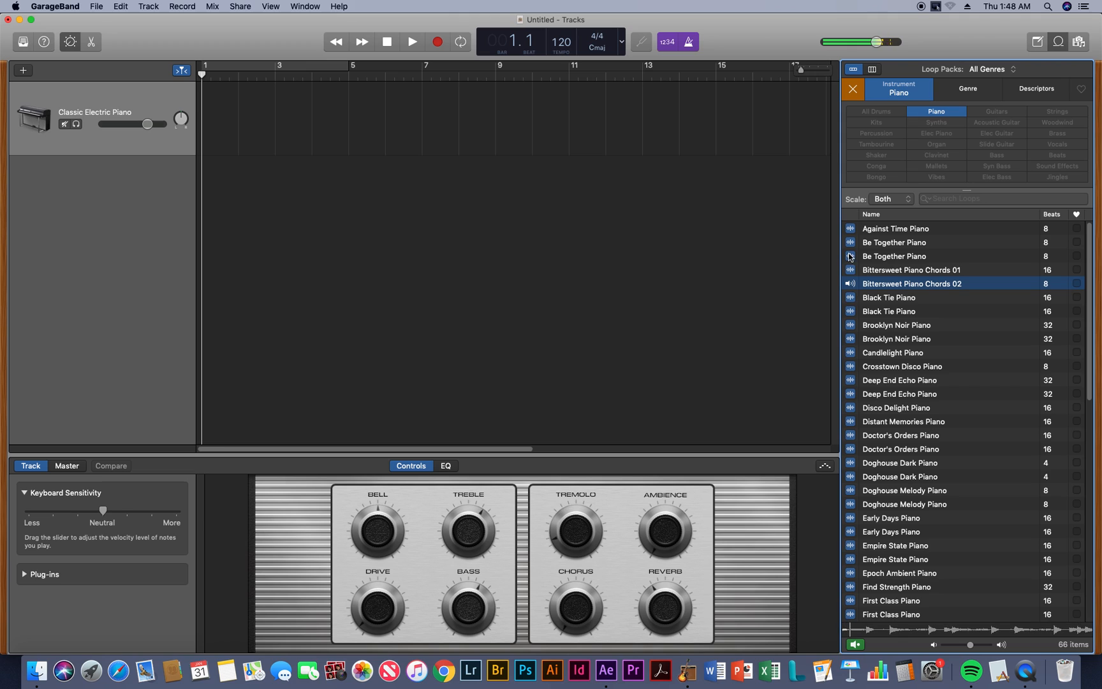
# Clear the Piano instrument filter in the loop browser and briefly play the project
pyautogui.click(853, 93)
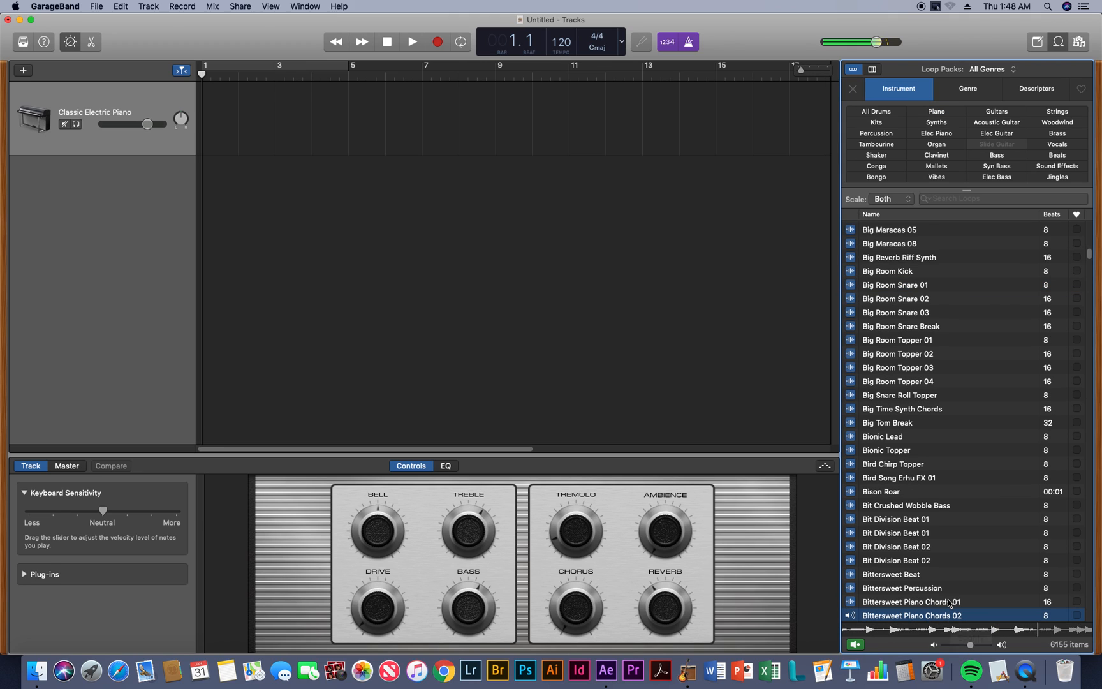
pyautogui.press('space')
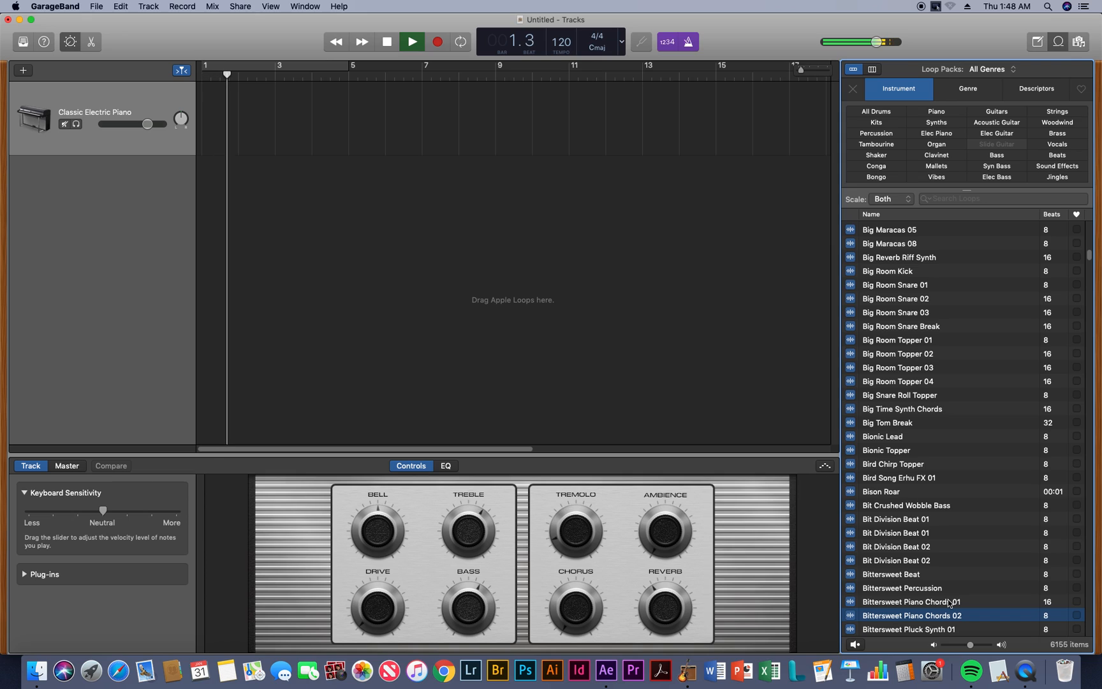
pyautogui.press('space')
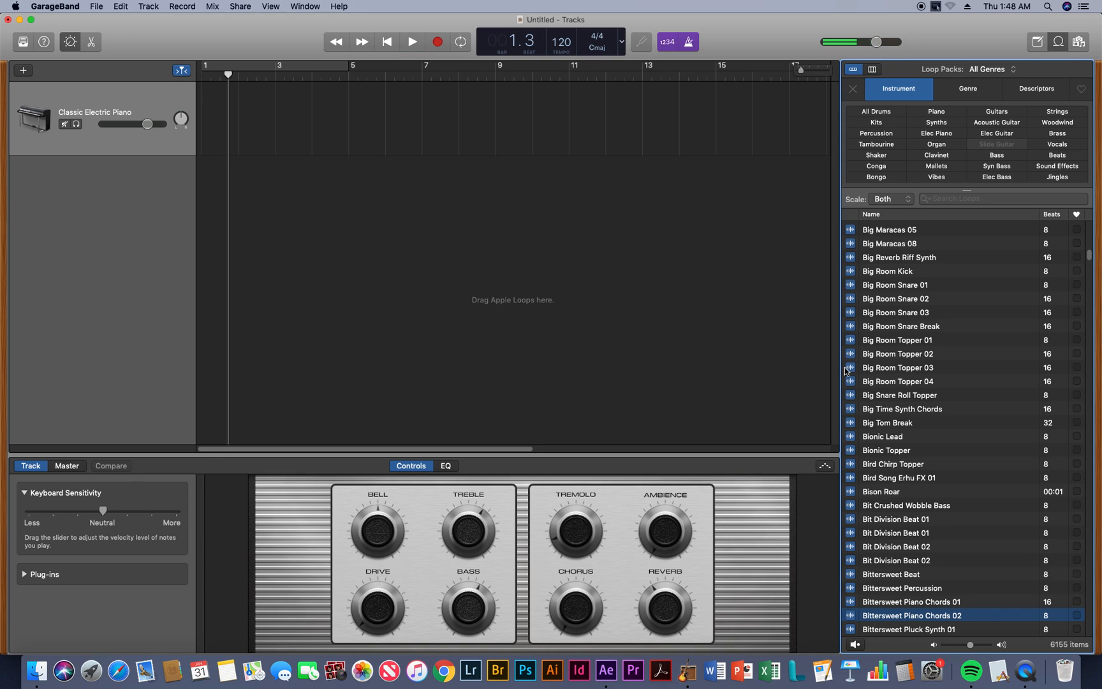
# Preview the Big Room Snare 01 loop twice and return the playhead to the start of the project
pyautogui.click(851, 286)
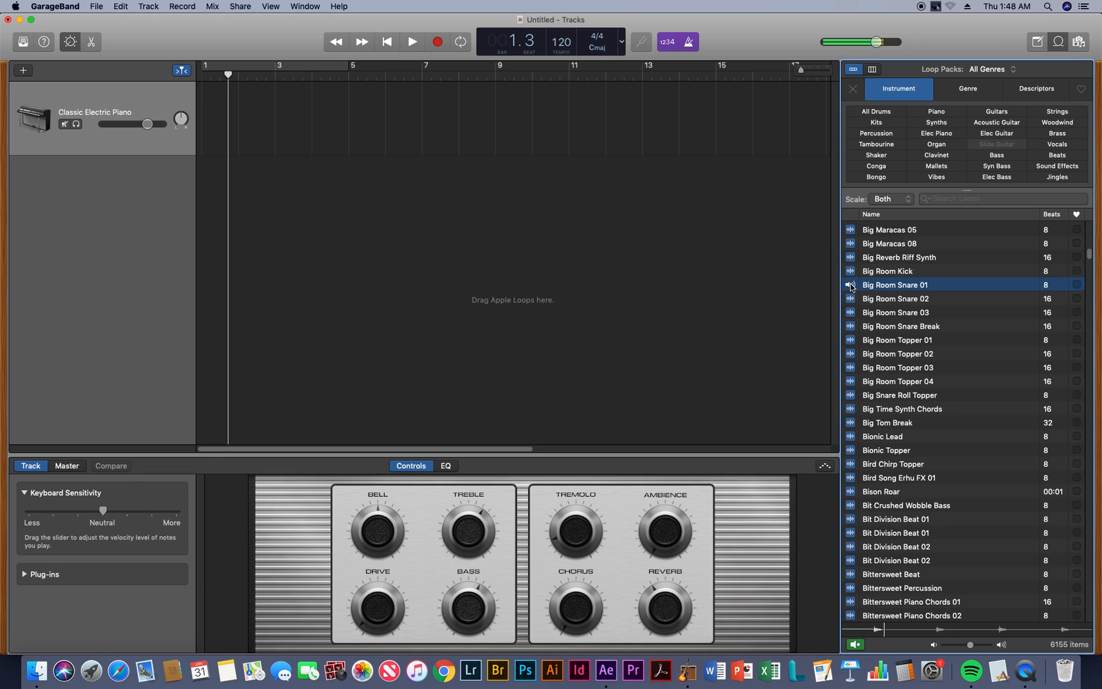
pyautogui.click(851, 286)
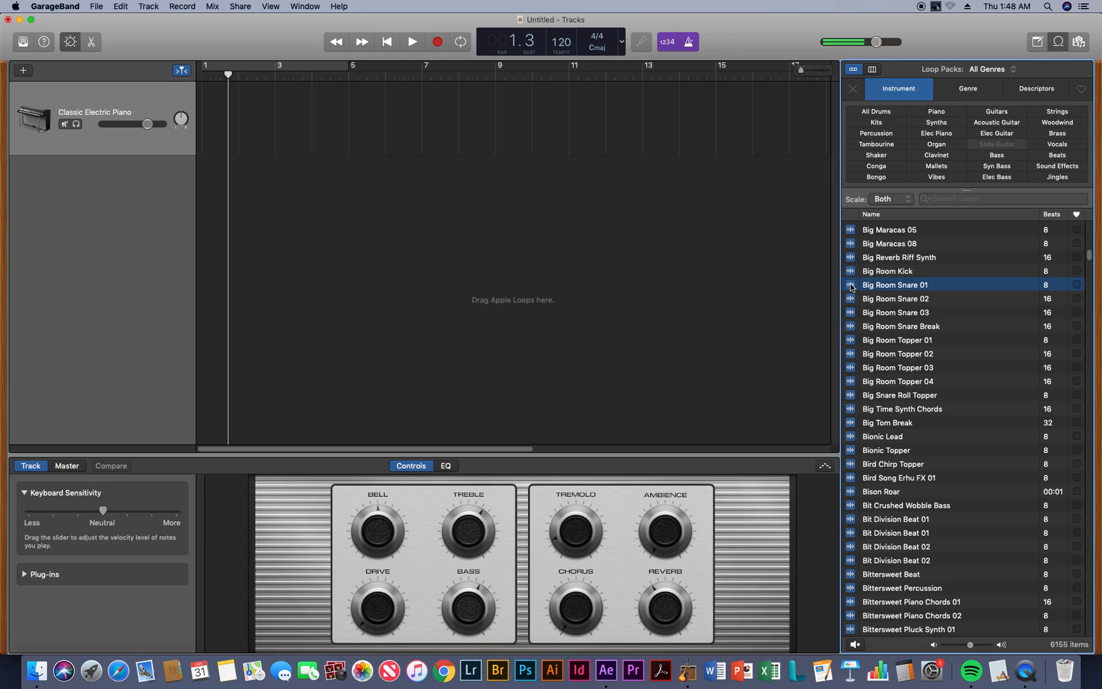
pyautogui.click(851, 285)
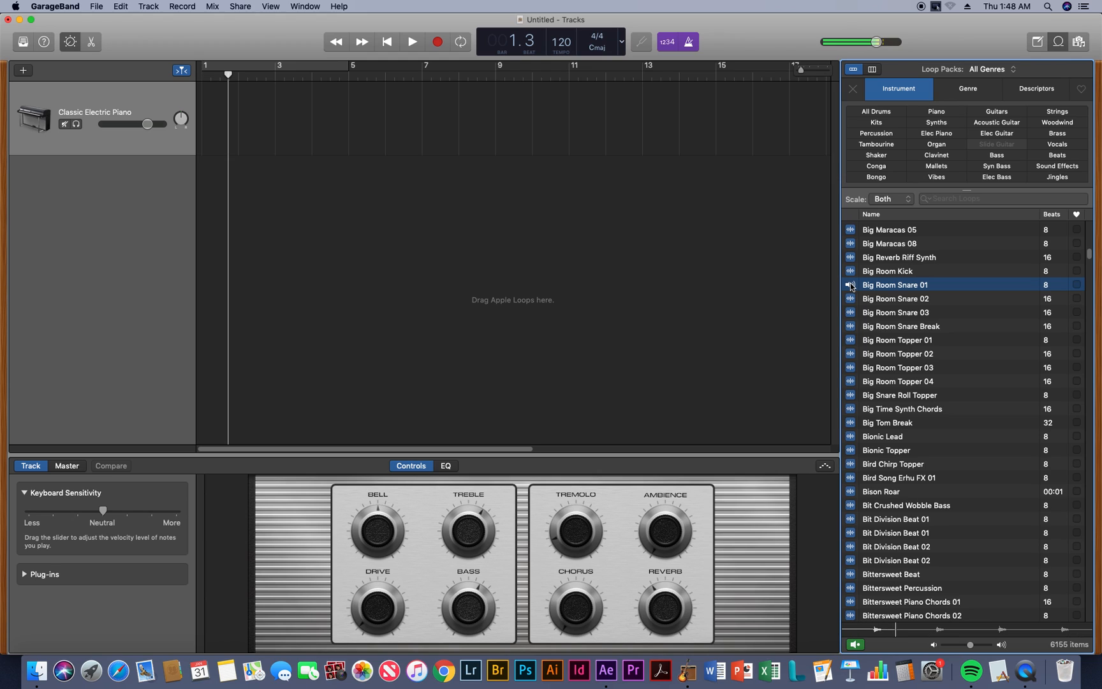
pyautogui.click(850, 285)
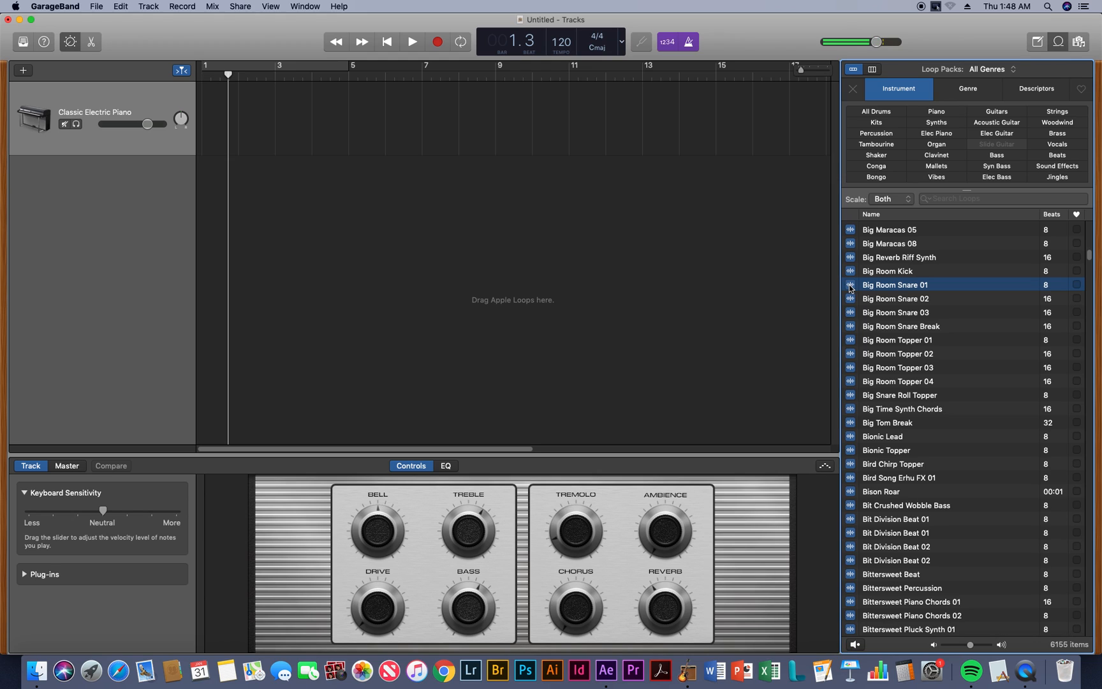
pyautogui.click(229, 94)
pyautogui.press('Return')
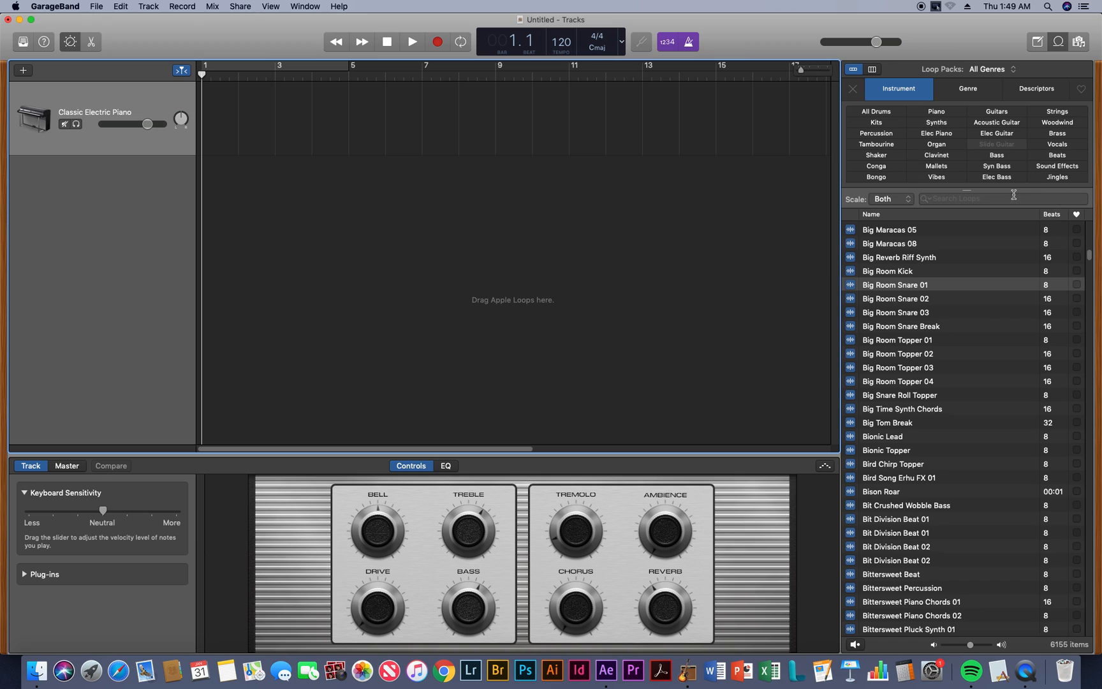
# Filter the loops by Sound Effects and preview Peking Opera Vocal FX 07 and Robot Bleep FX 02
pyautogui.click(1062, 169)
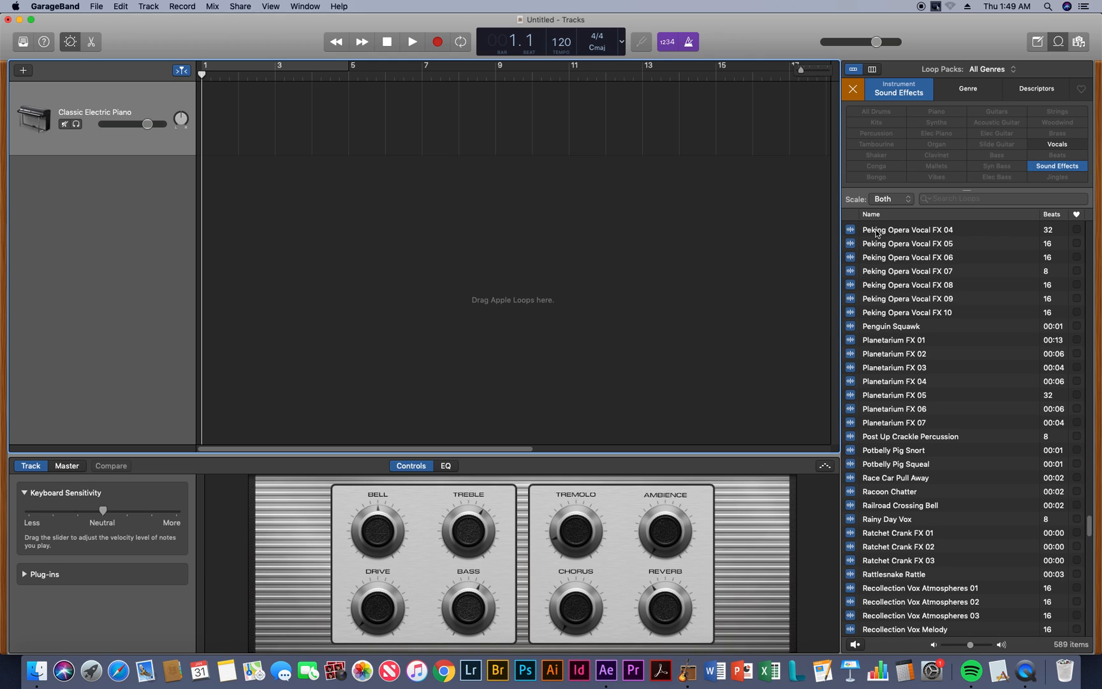
pyautogui.click(868, 275)
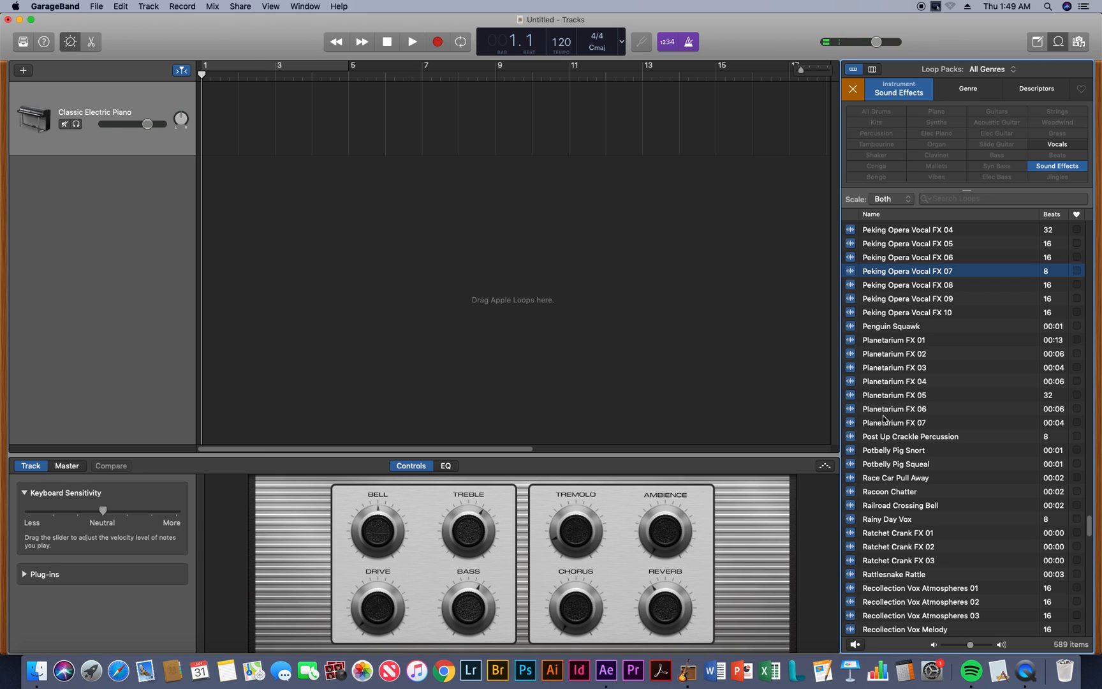
pyautogui.scroll(-10, 882, 439)
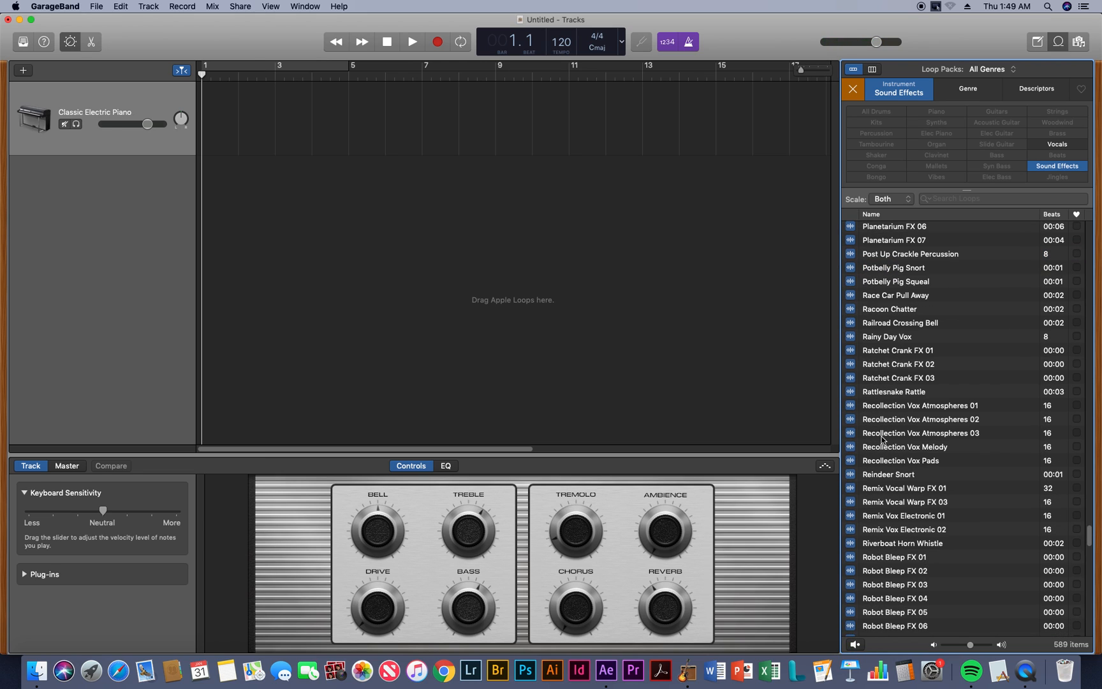
pyautogui.scroll(-3, 882, 439)
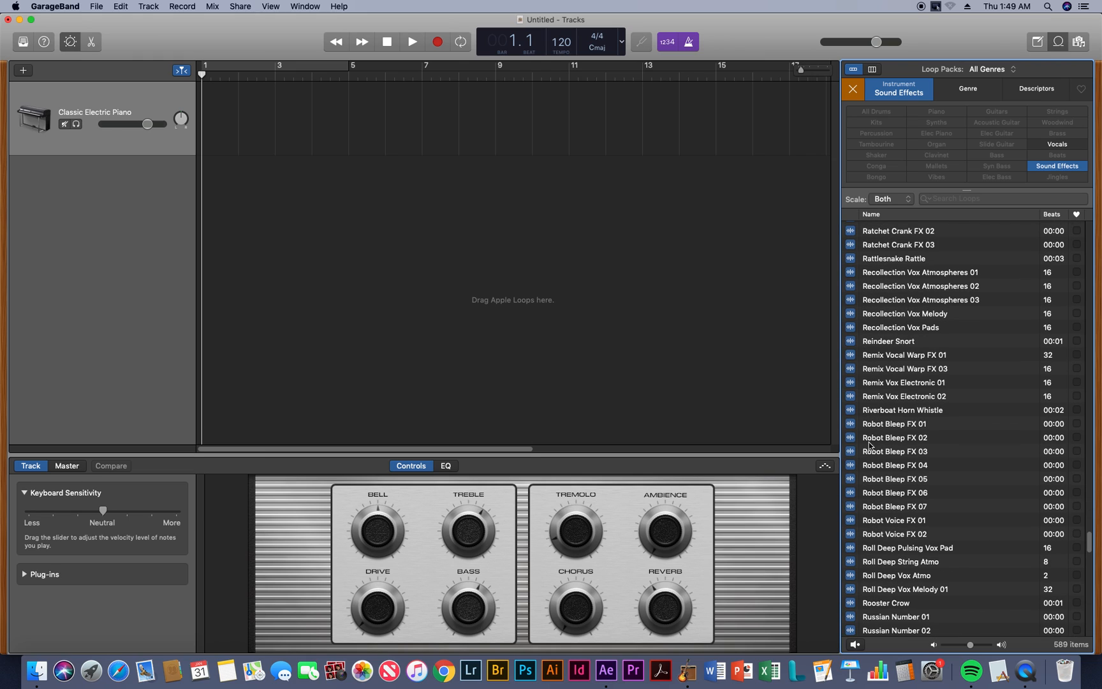
pyautogui.click(872, 439)
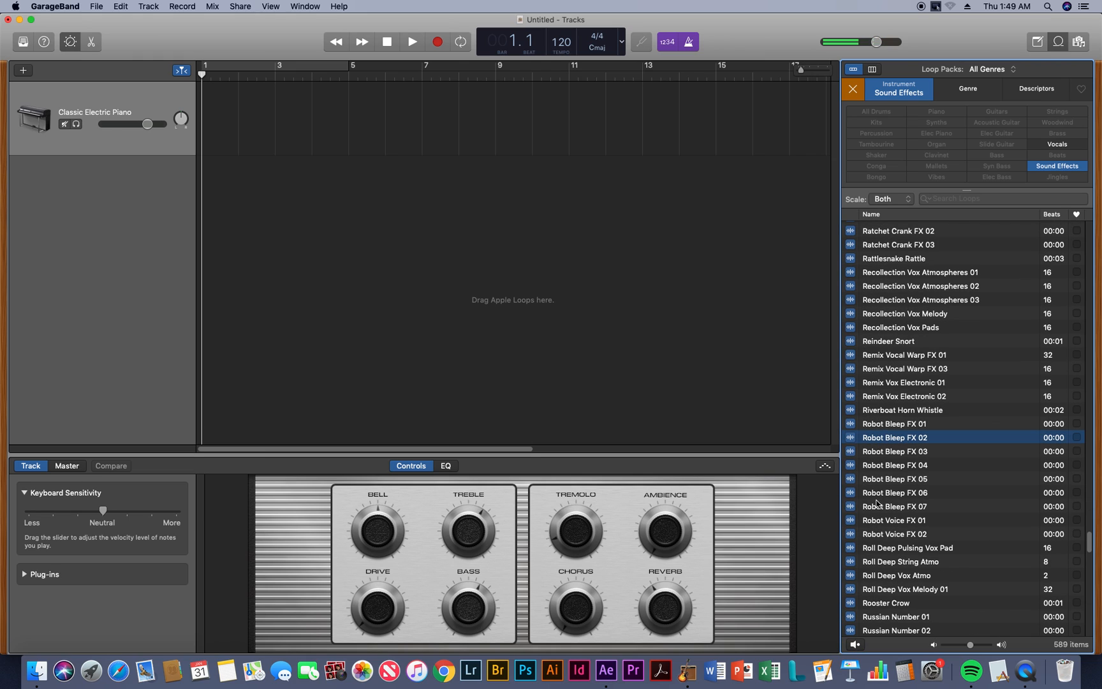
# Preview the Showdown Zap Beat and Spanish Number 06 sound effects
pyautogui.scroll(-10, 878, 542)
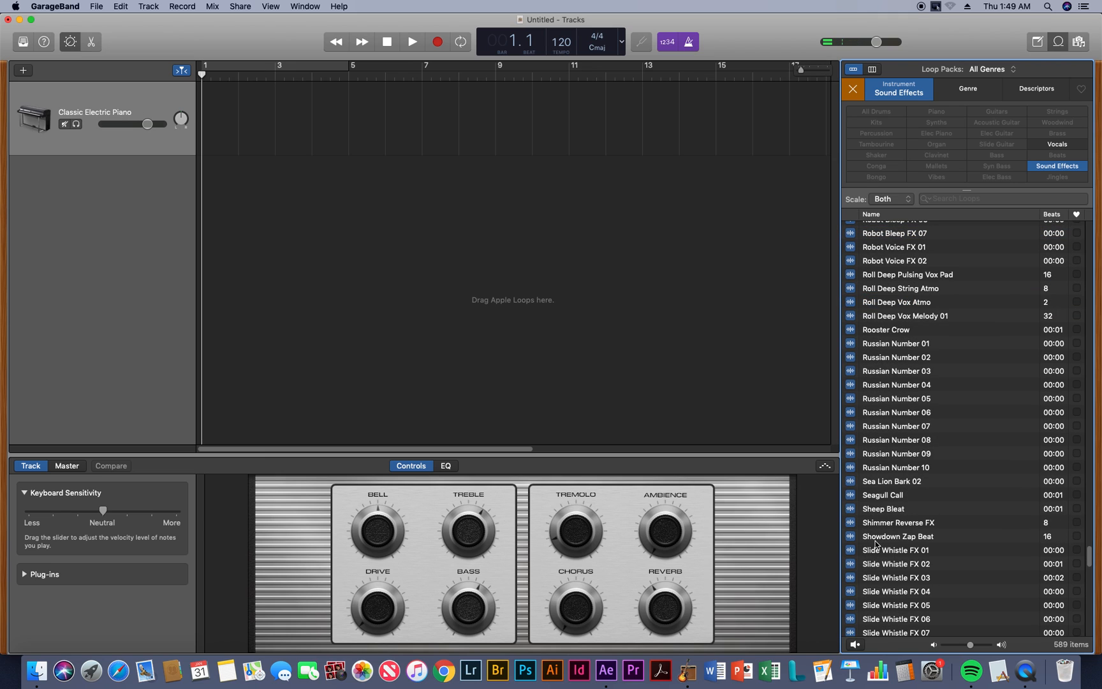
pyautogui.click(869, 539)
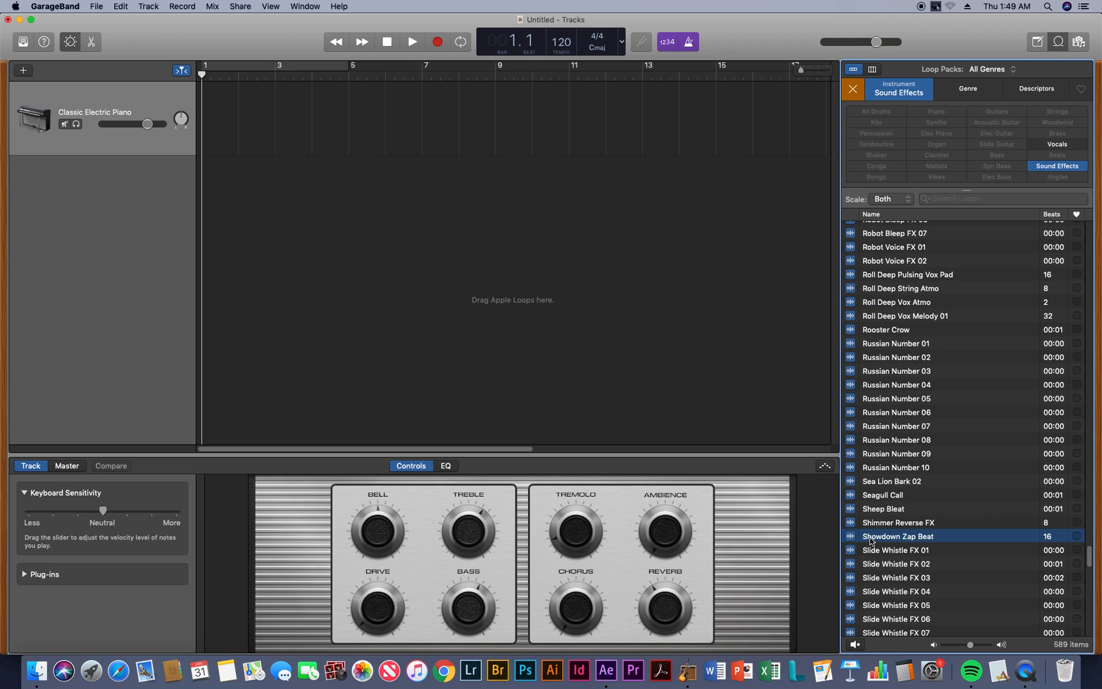
pyautogui.scroll(-10, 873, 539)
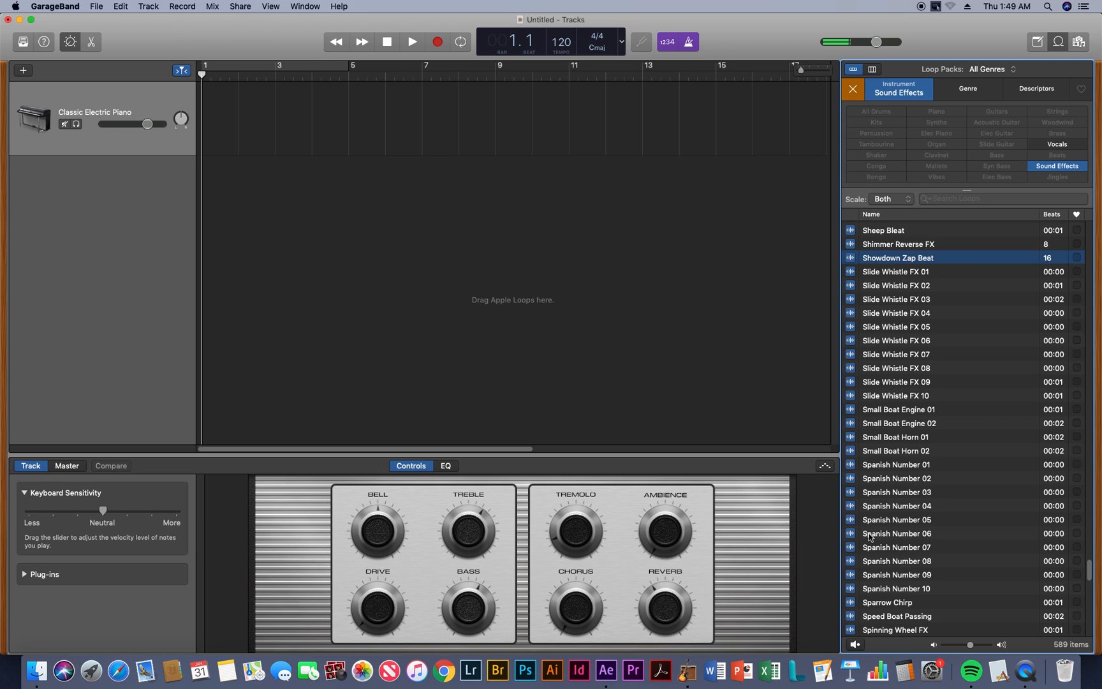
pyautogui.click(871, 535)
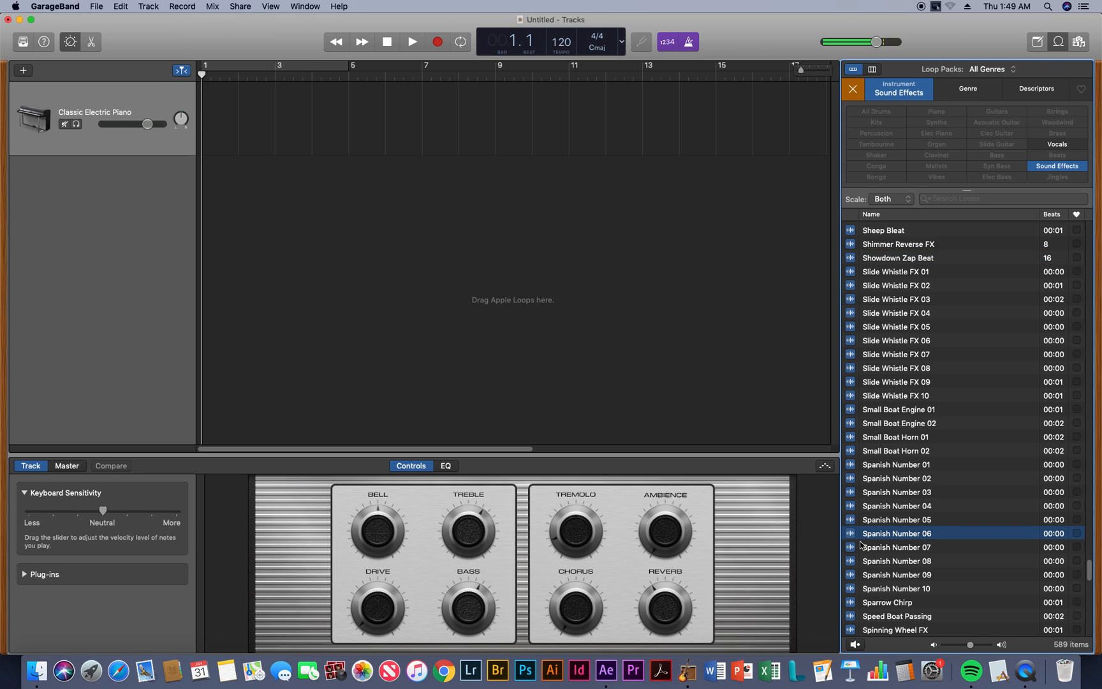
# Preview the Tiger Roar 01 sound effect and browse the rest of the sound effects list
pyautogui.scroll(-10, 873, 555)
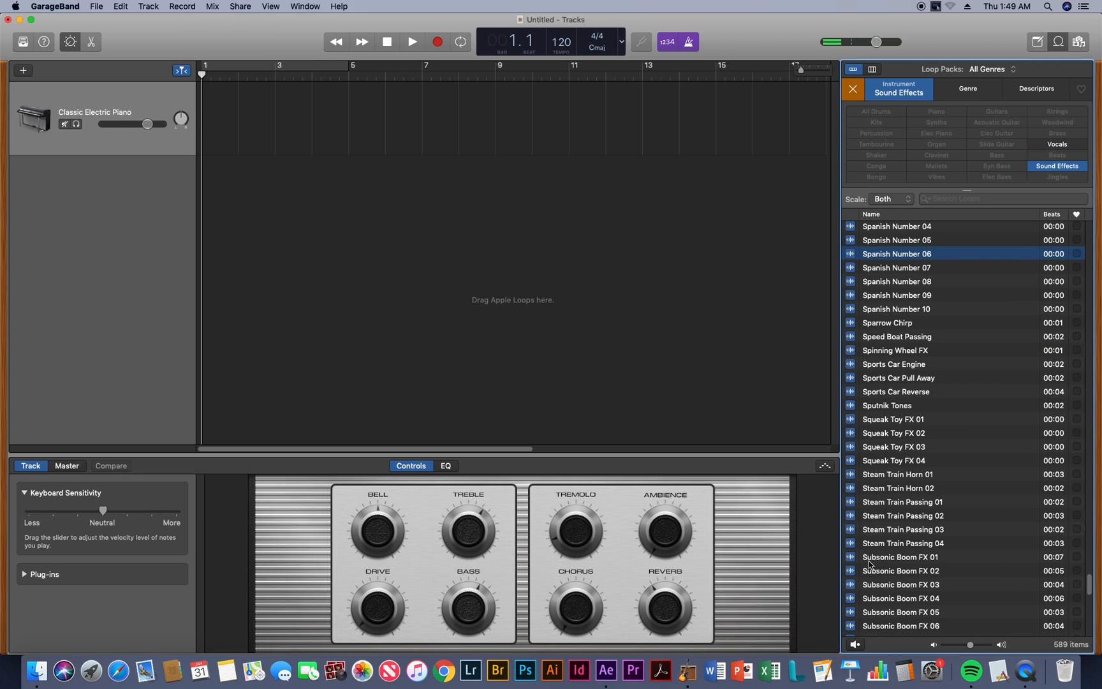
pyautogui.scroll(-10, 886, 592)
pyautogui.scroll(-3, 887, 591)
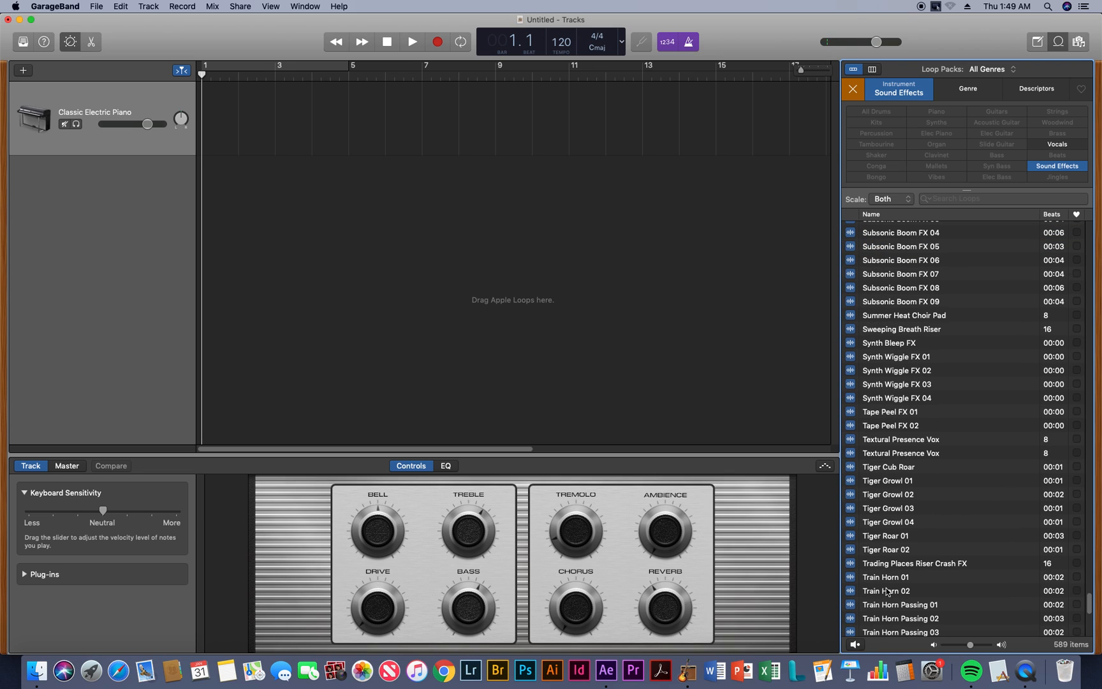
pyautogui.click(855, 537)
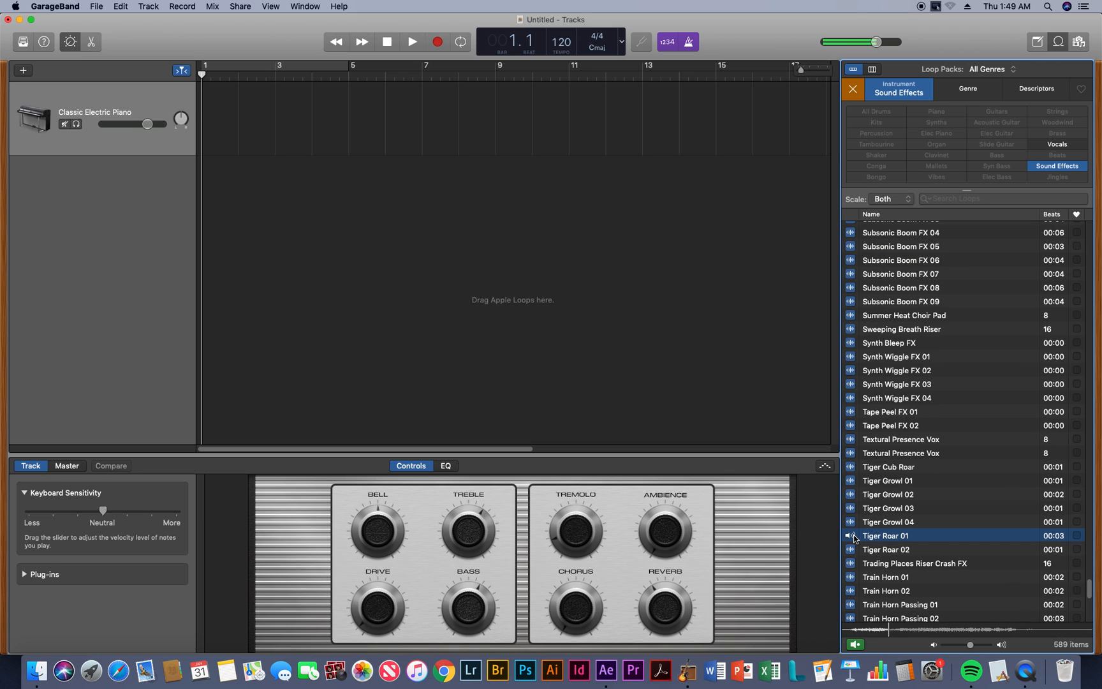
pyautogui.scroll(-12, 878, 586)
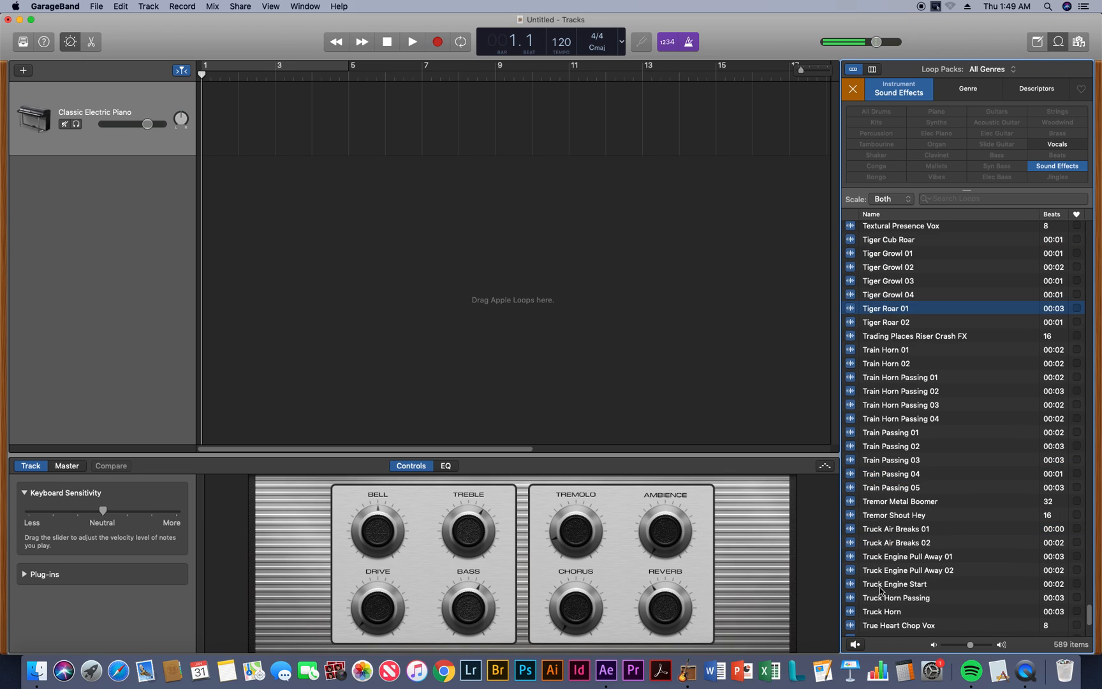
pyautogui.scroll(-4, 880, 589)
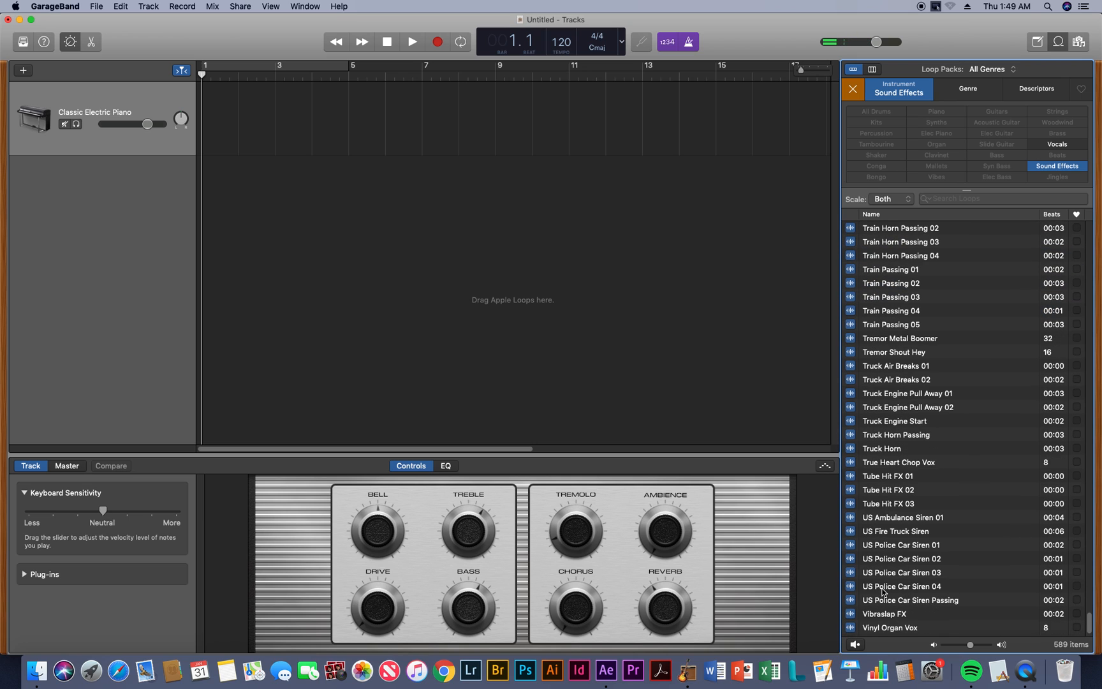
pyautogui.scroll(20, 883, 592)
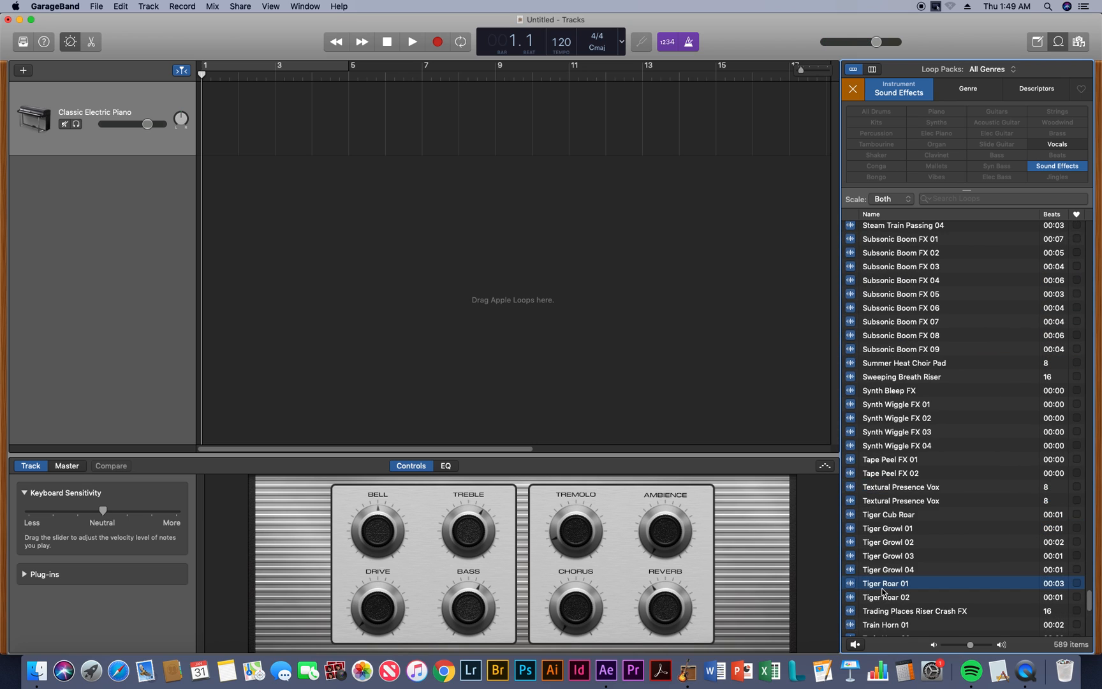
pyautogui.scroll(20, 882, 592)
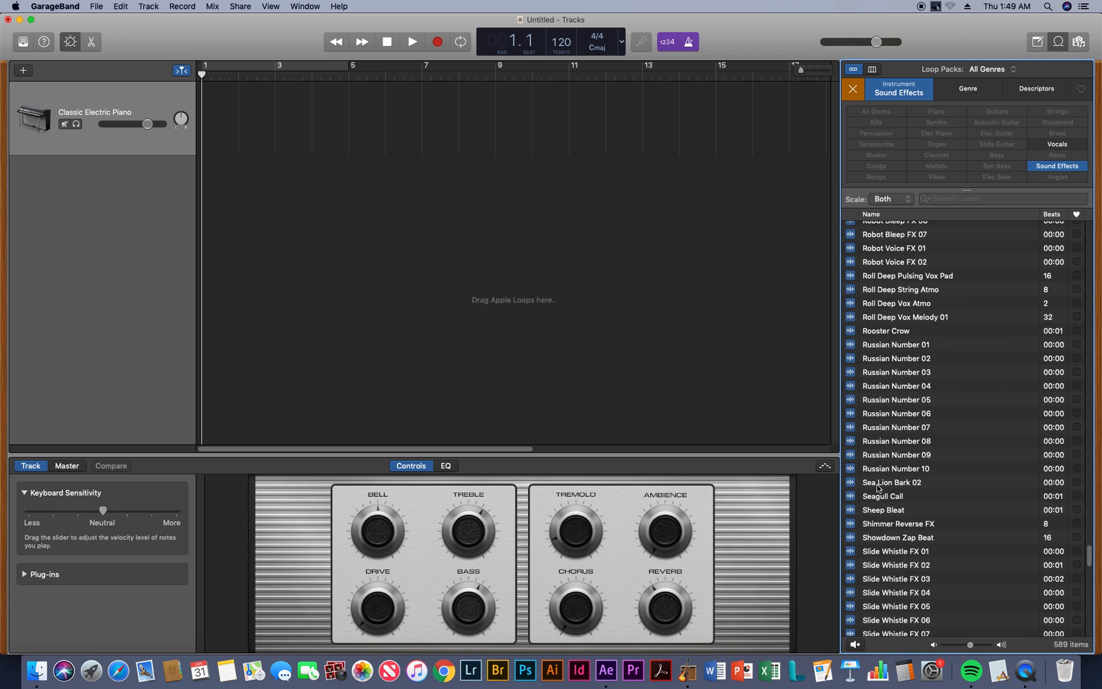
# Search the sound effects for "airplane" and preview Airplane Engine Off 03
pyautogui.click(937, 199)
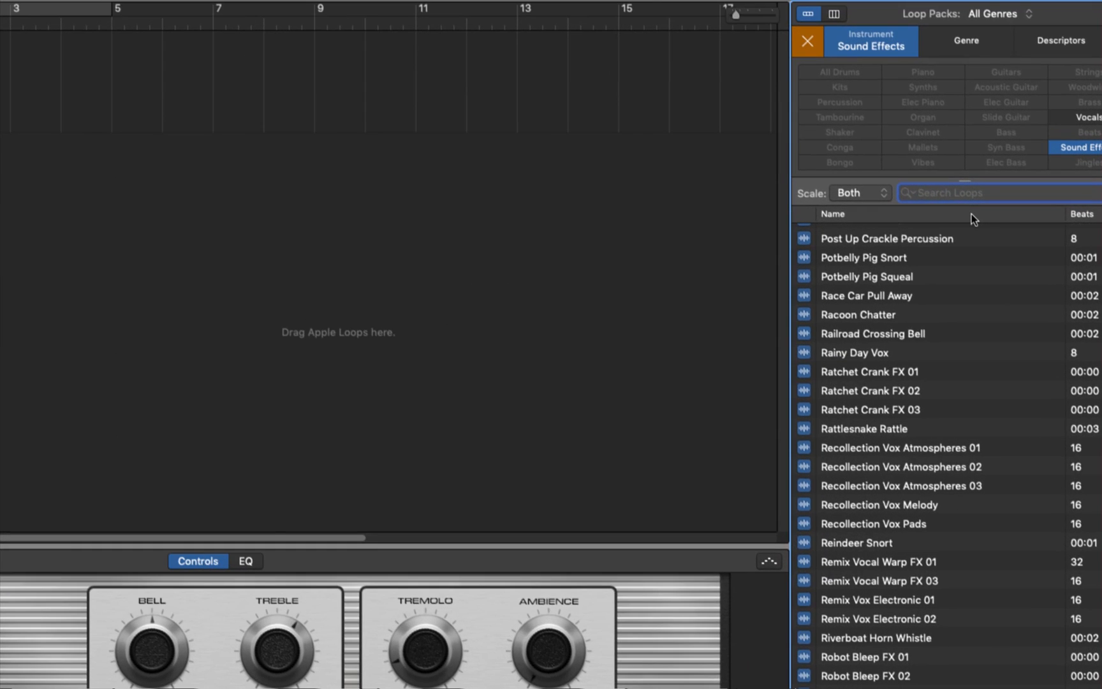
pyautogui.scroll(1, 973, 218)
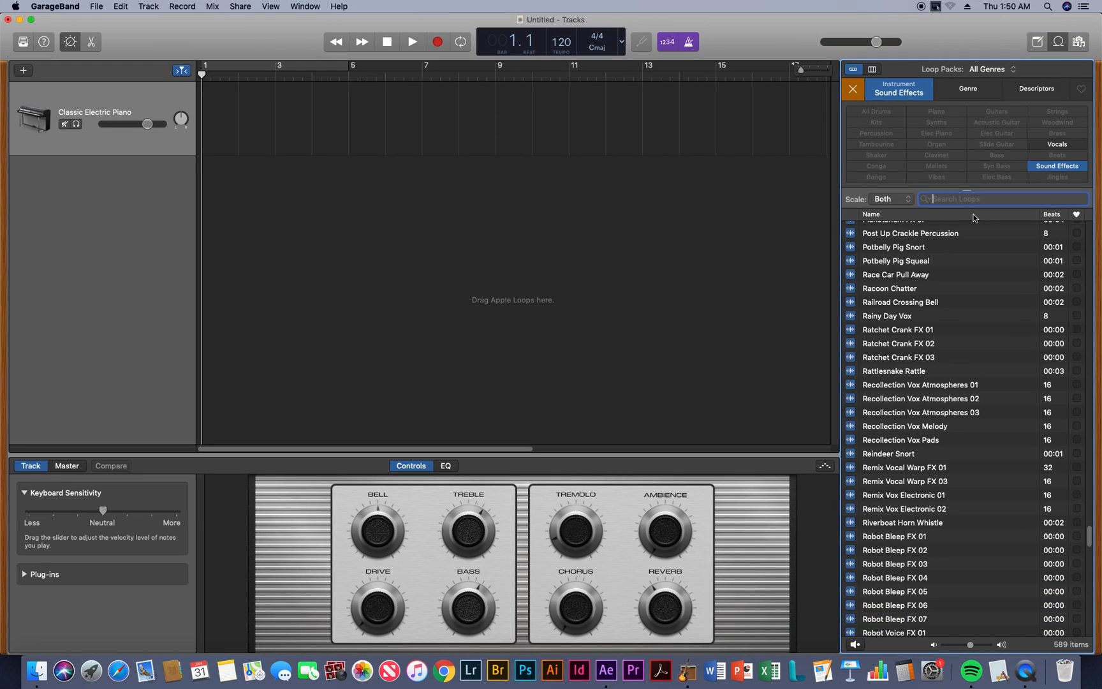
pyautogui.write('air')
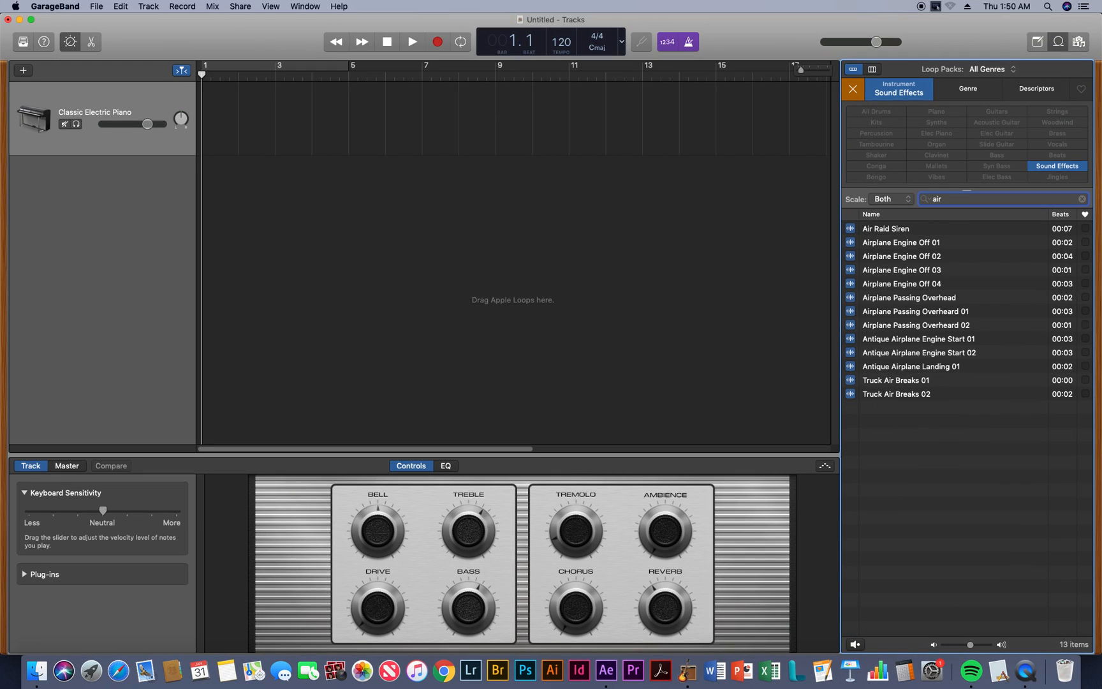
pyautogui.write('plane')
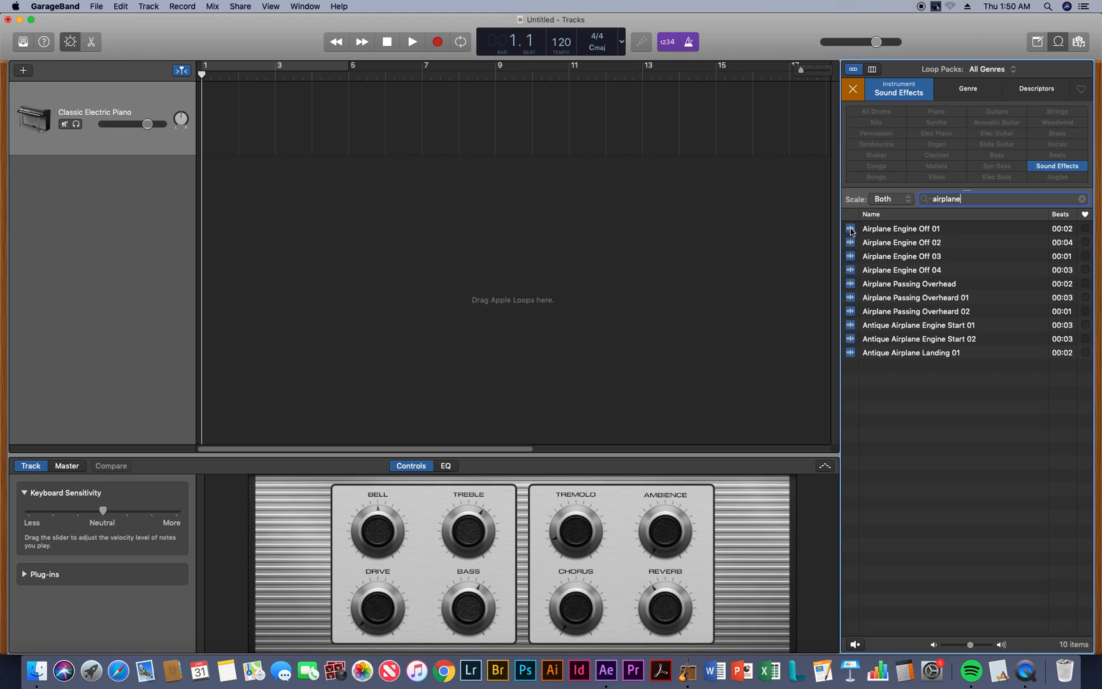
pyautogui.click(850, 257)
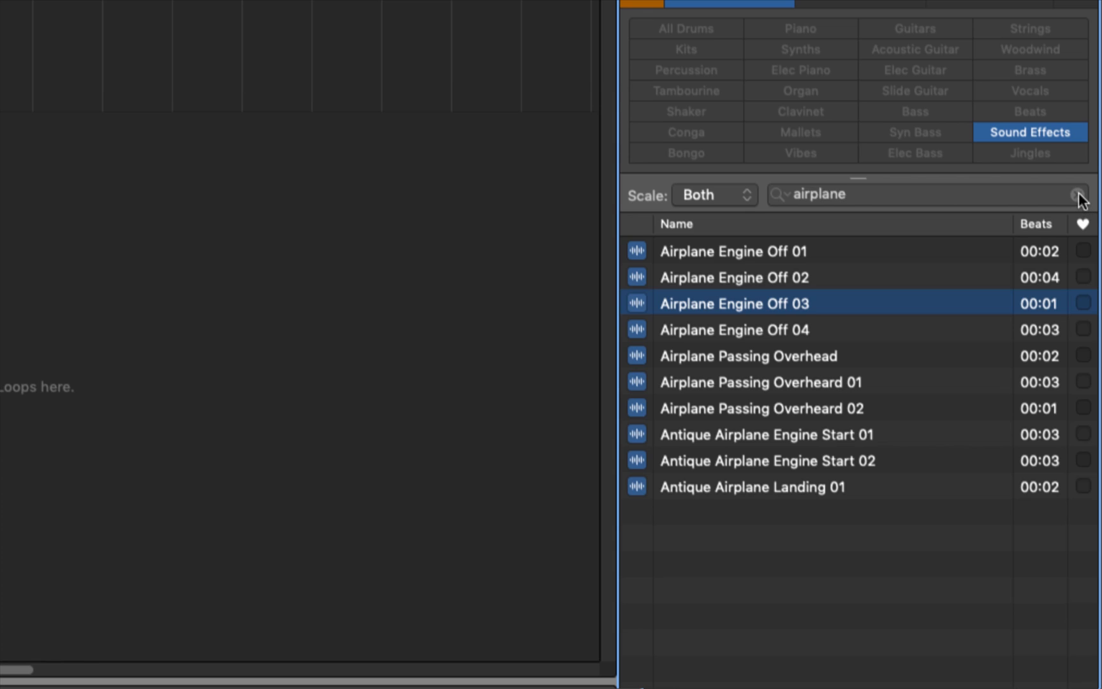
# Clear the airplane search and the Sound Effects filter, and filter the loops by All Drums
pyautogui.click(1077, 195)
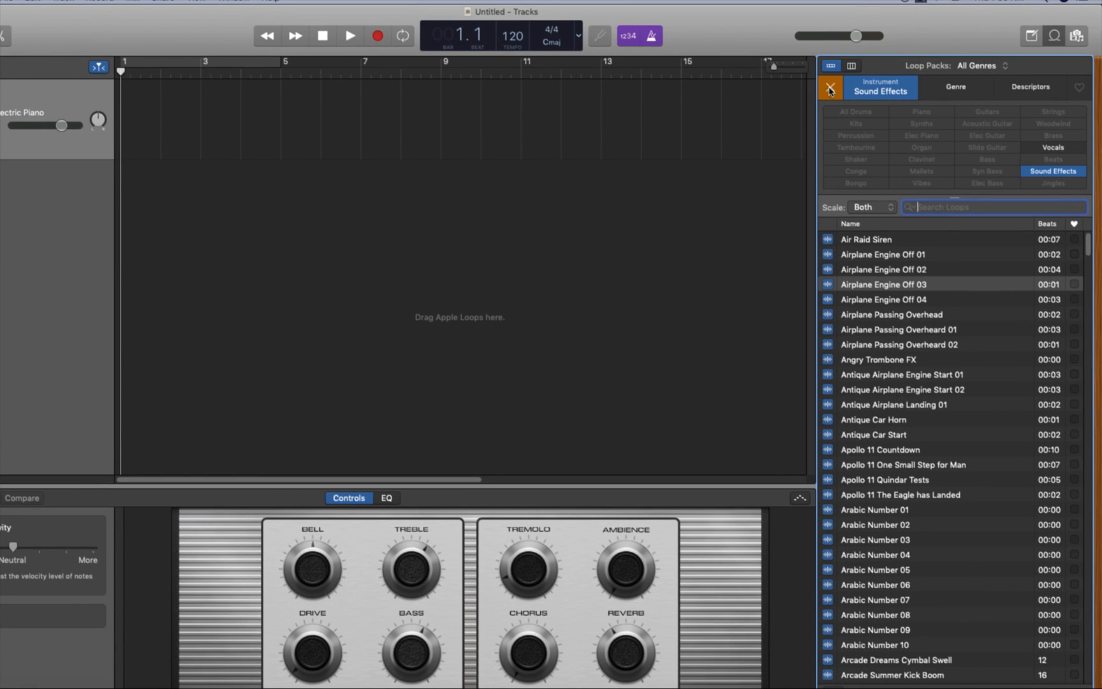
pyautogui.click(830, 91)
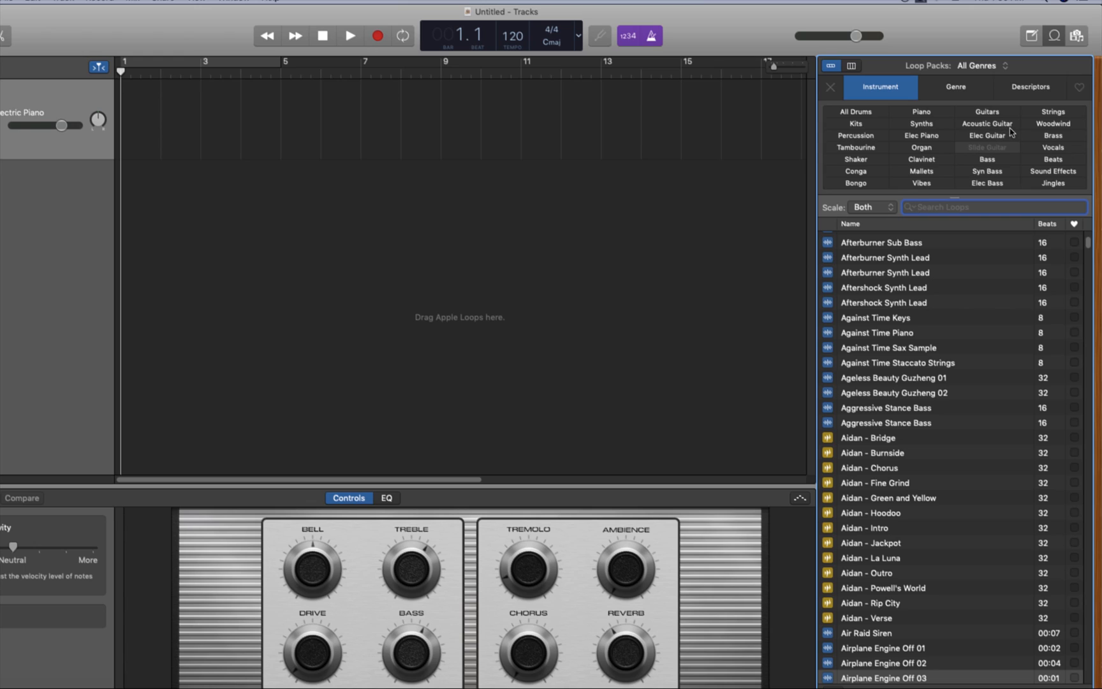
pyautogui.click(857, 112)
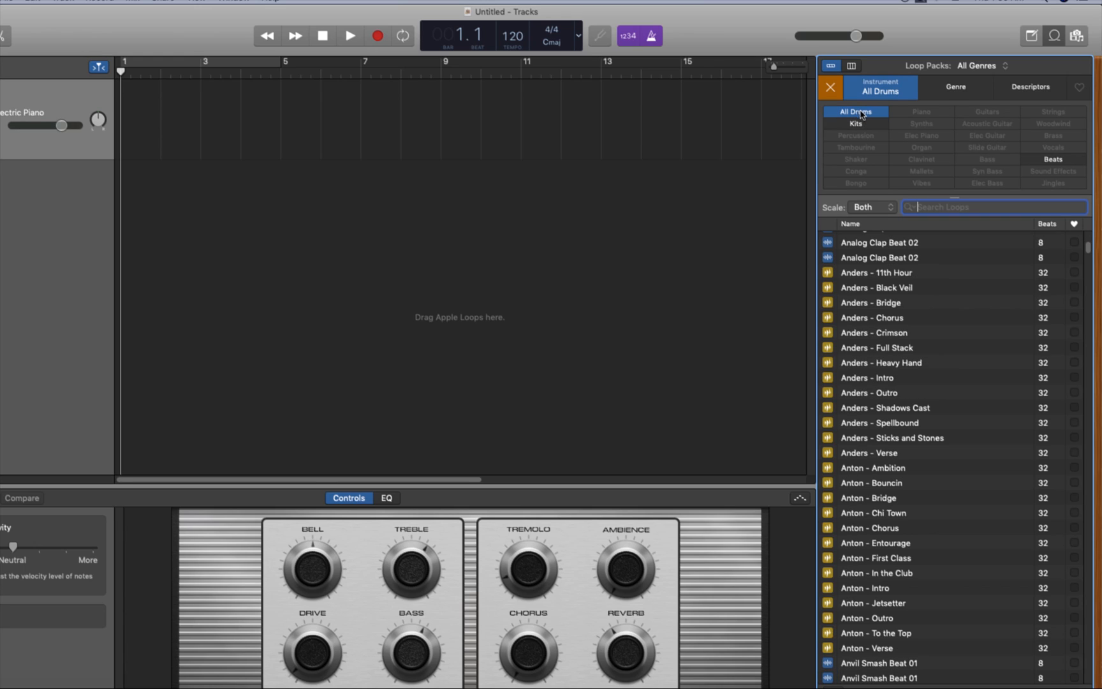
# Preview the 80s Back Beat 02 drum loop, lower the system volume, and preview 80s Back Beat 01
pyautogui.moveTo(1087, 249); pyautogui.dragTo(1088, 236)
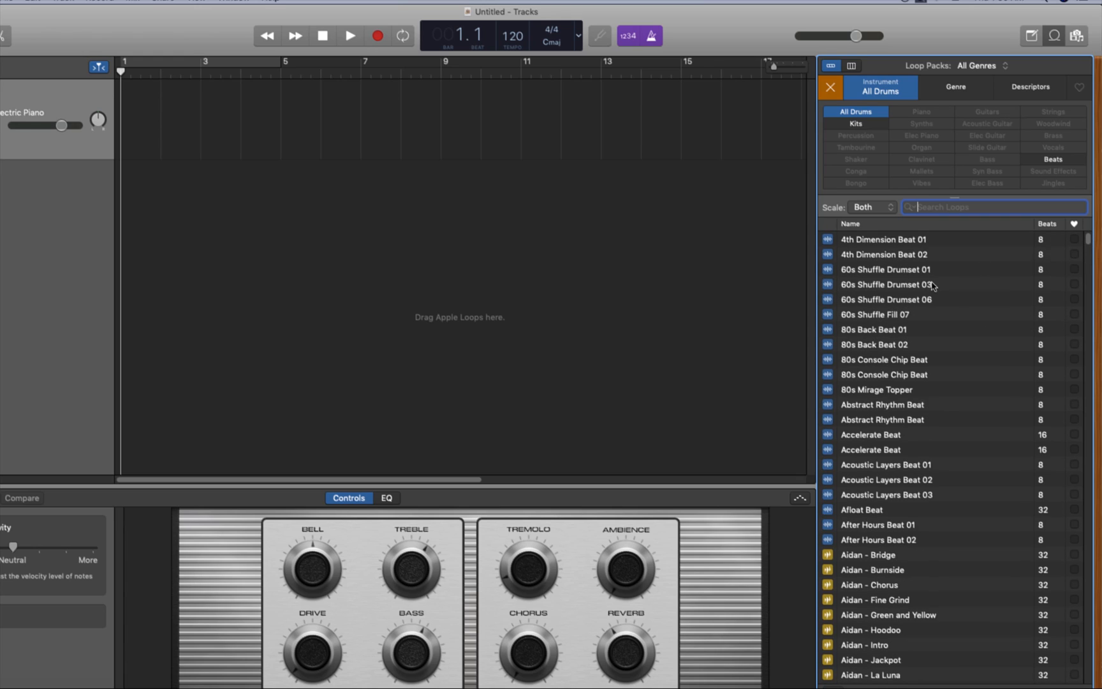
pyautogui.click(826, 348)
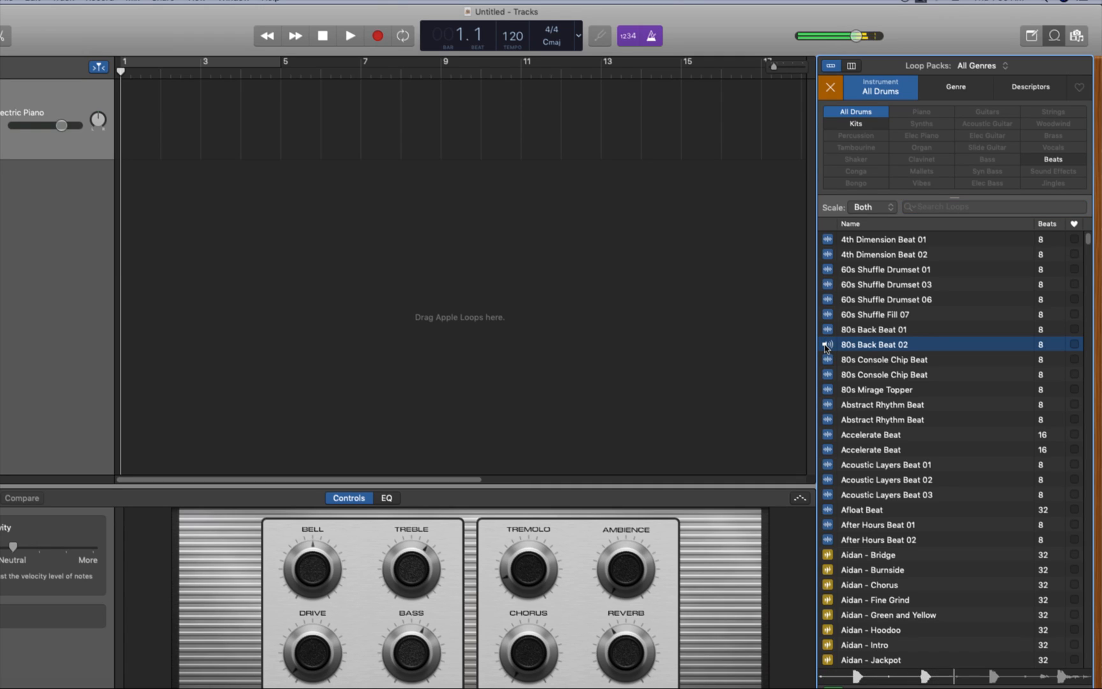
pyautogui.press('XF86AudioLowerVolume')
pyautogui.press('XF86AudioLowerVolume')
pyautogui.press('XF86AudioLowerVolume')
pyautogui.click(827, 329)
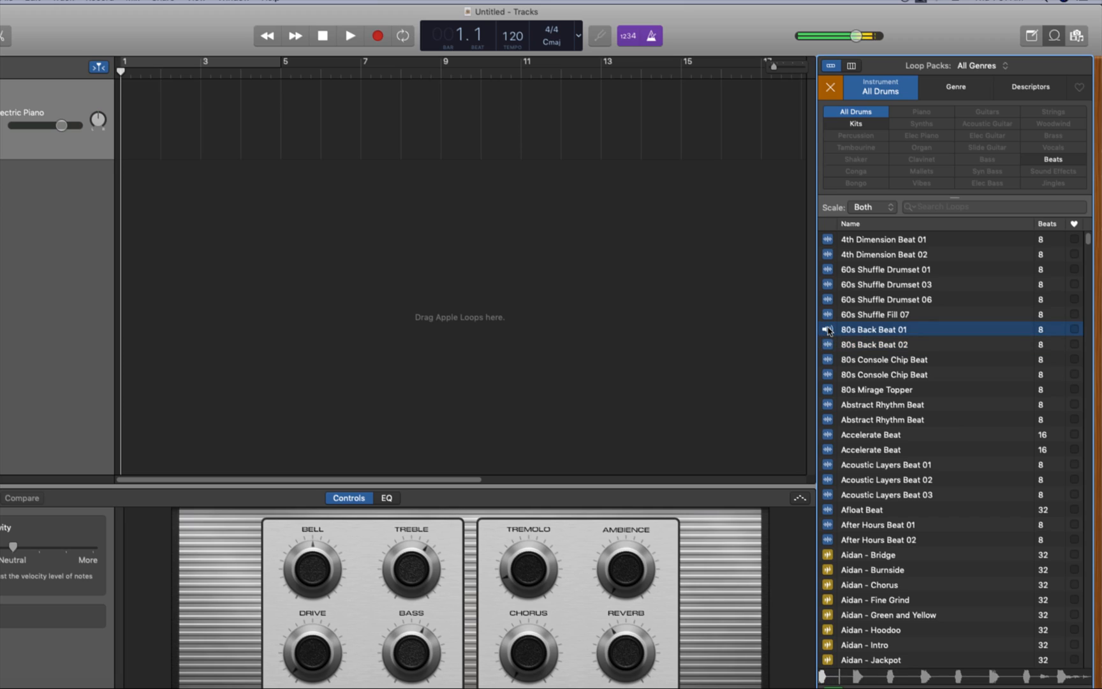
# Compare the 80s Back Beat 01, 80s Back Beat 02 and 80s Console Chip Beat drum loops by previewing them, finishing on 80s Back Beat 02
pyautogui.click(828, 329)
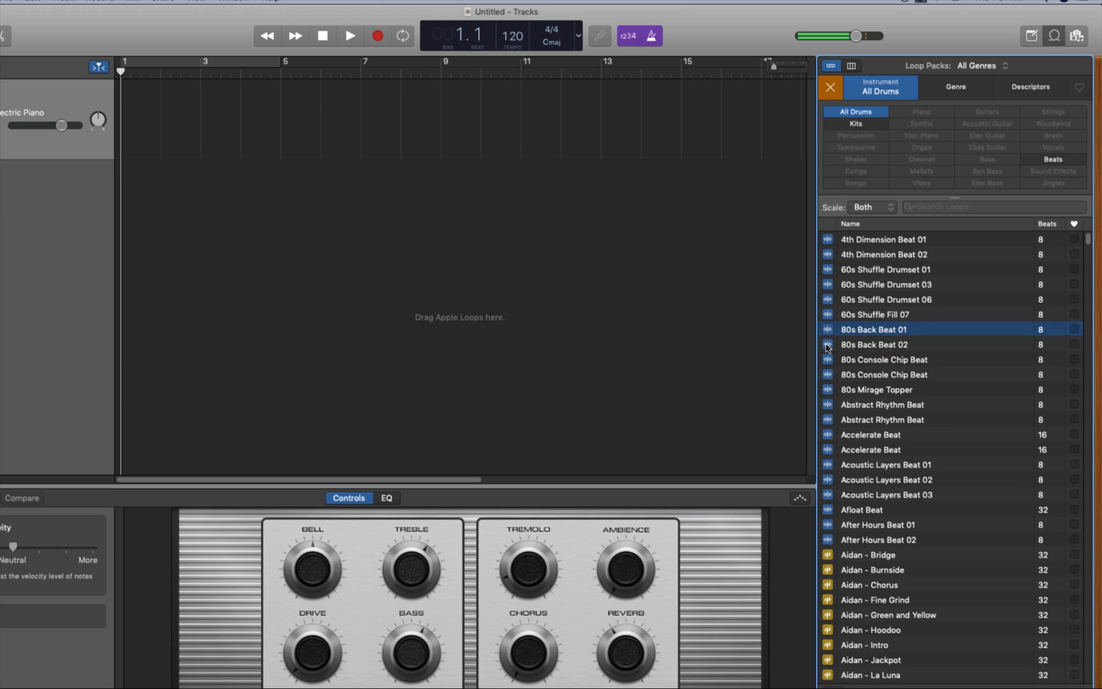
pyautogui.click(827, 345)
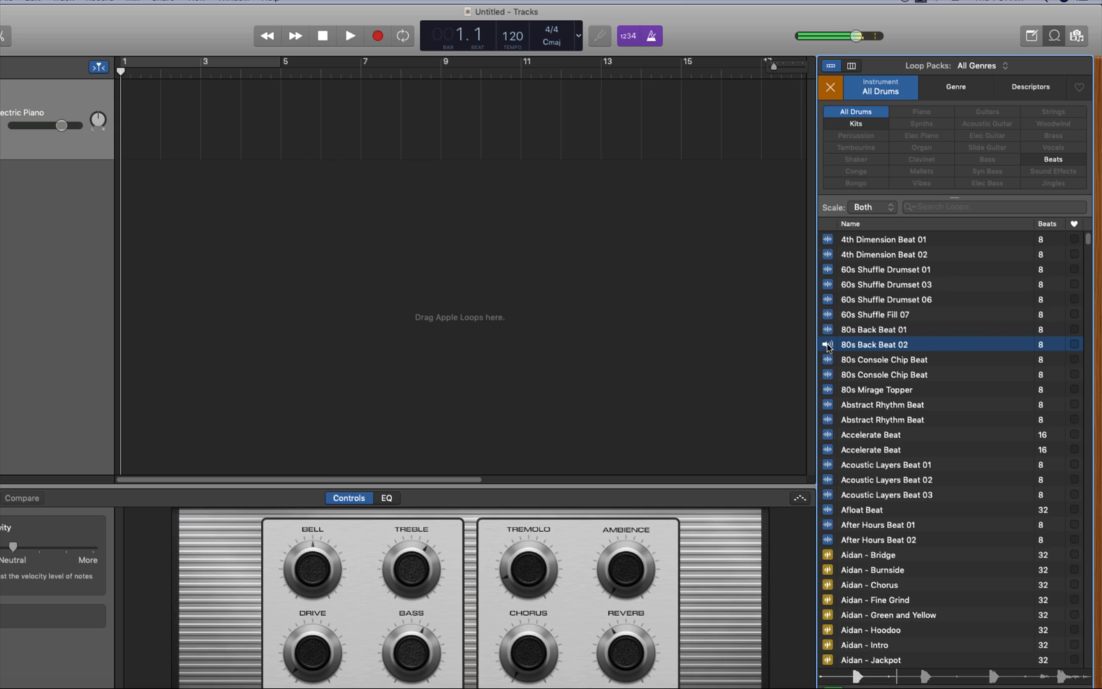
pyautogui.click(827, 360)
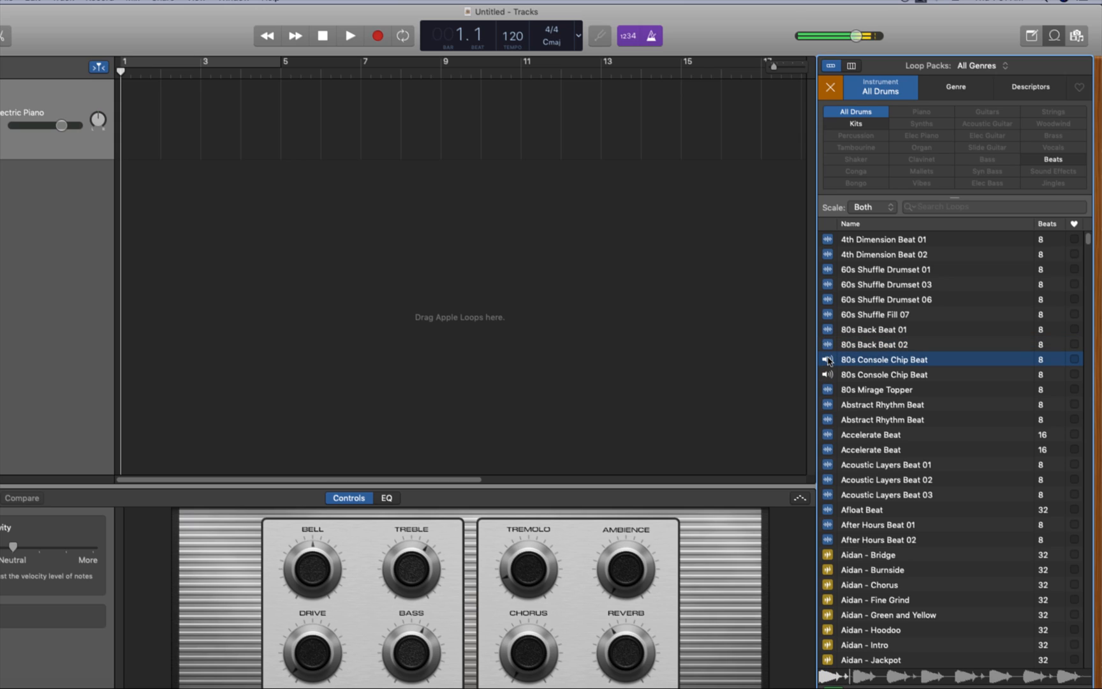
pyautogui.click(828, 359)
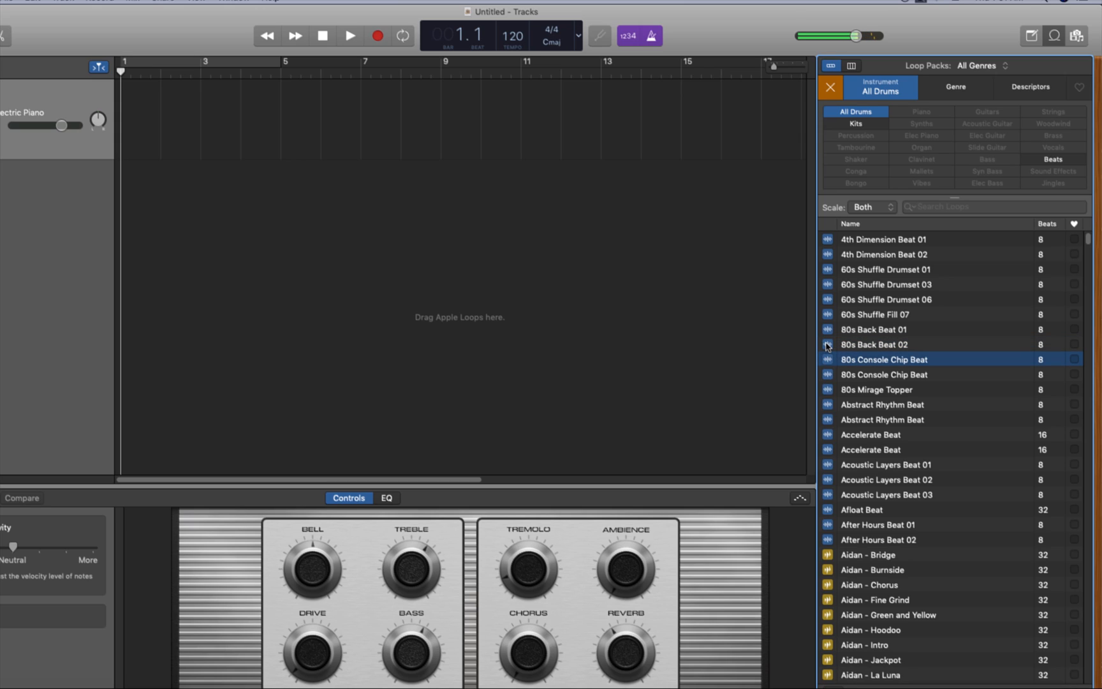
pyautogui.click(827, 344)
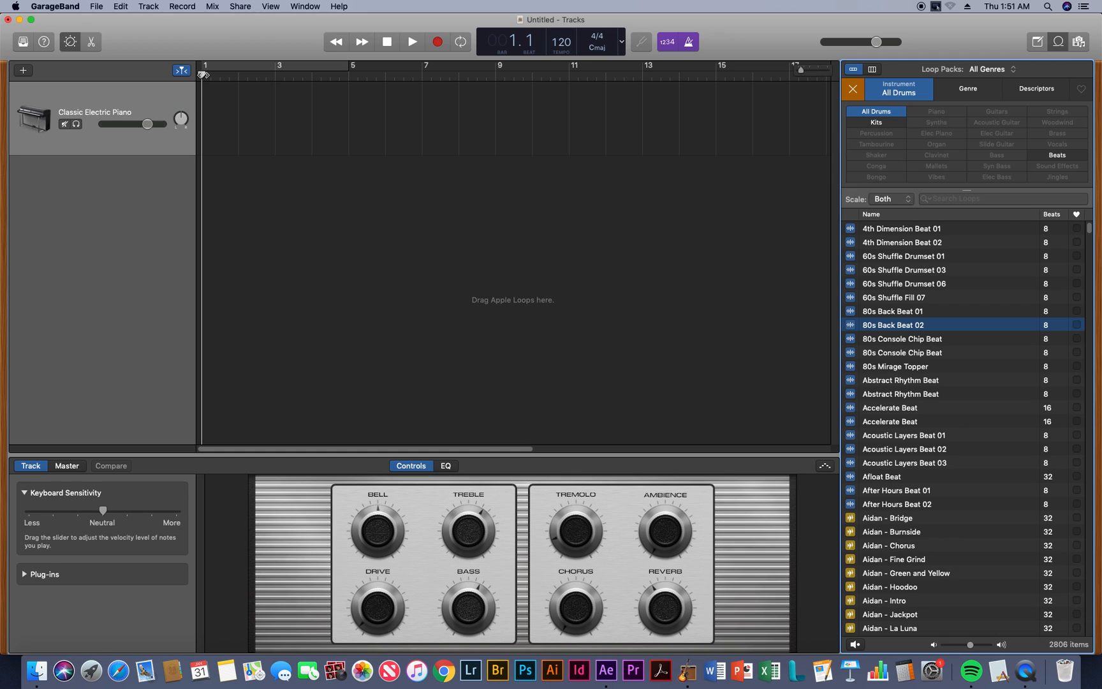
# Show the Musical Typing window and move it up over the tracks area
pyautogui.click(194, 75)
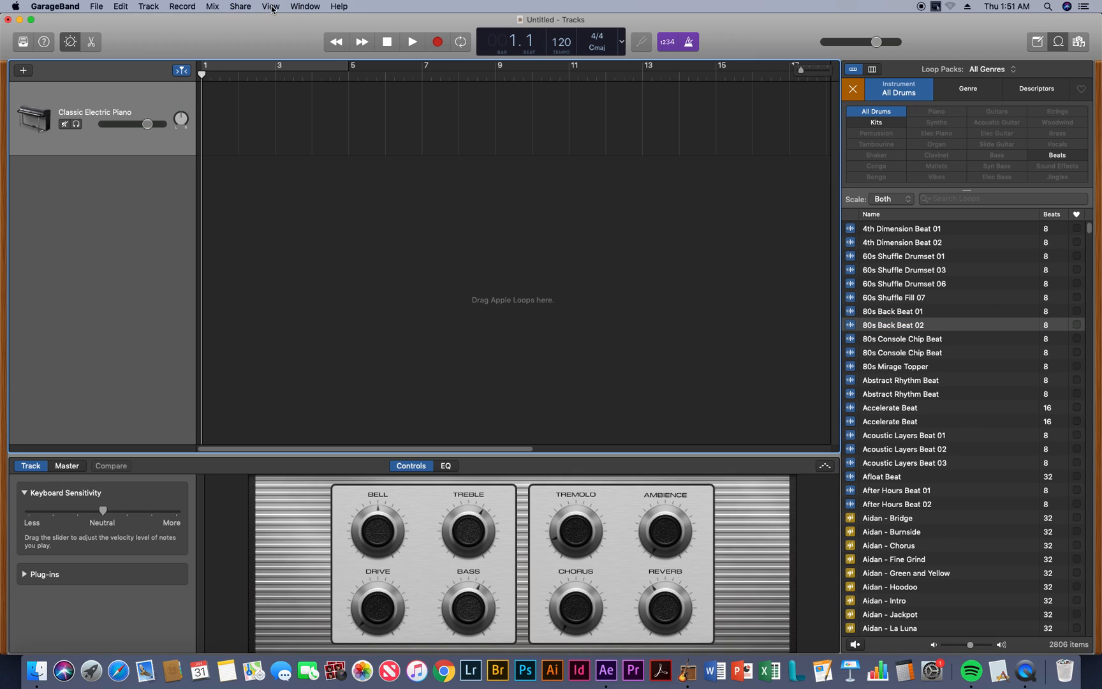
pyautogui.click(297, 7)
pyautogui.moveTo(278, 9)
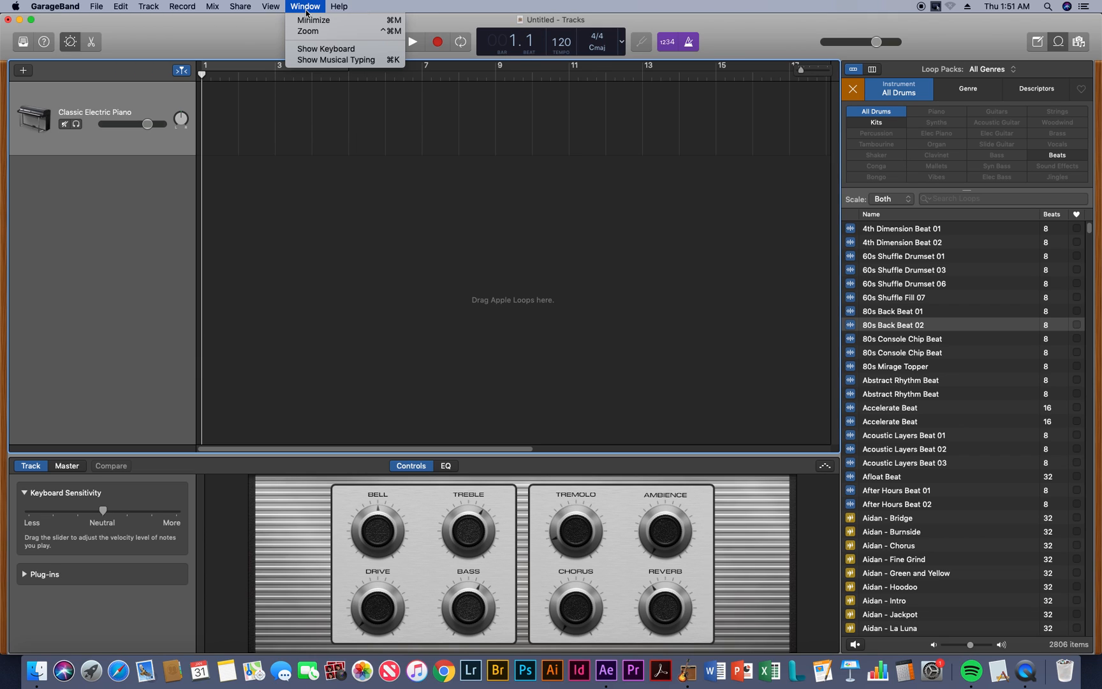
pyautogui.click(342, 62)
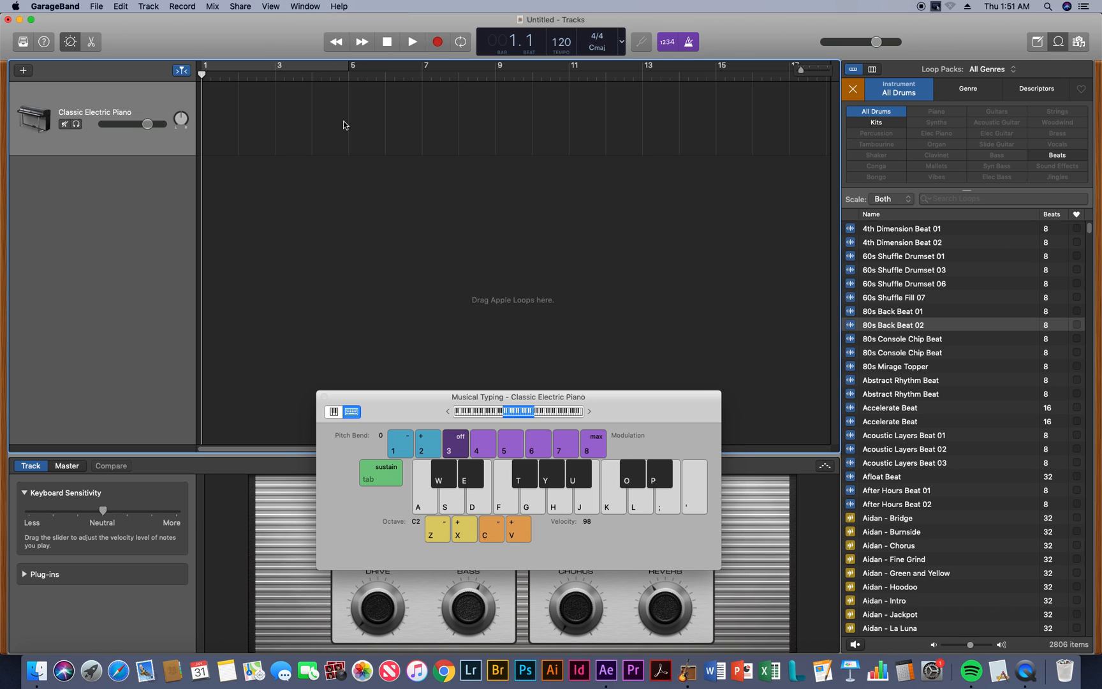
pyautogui.moveTo(400, 417); pyautogui.dragTo(345, 236)
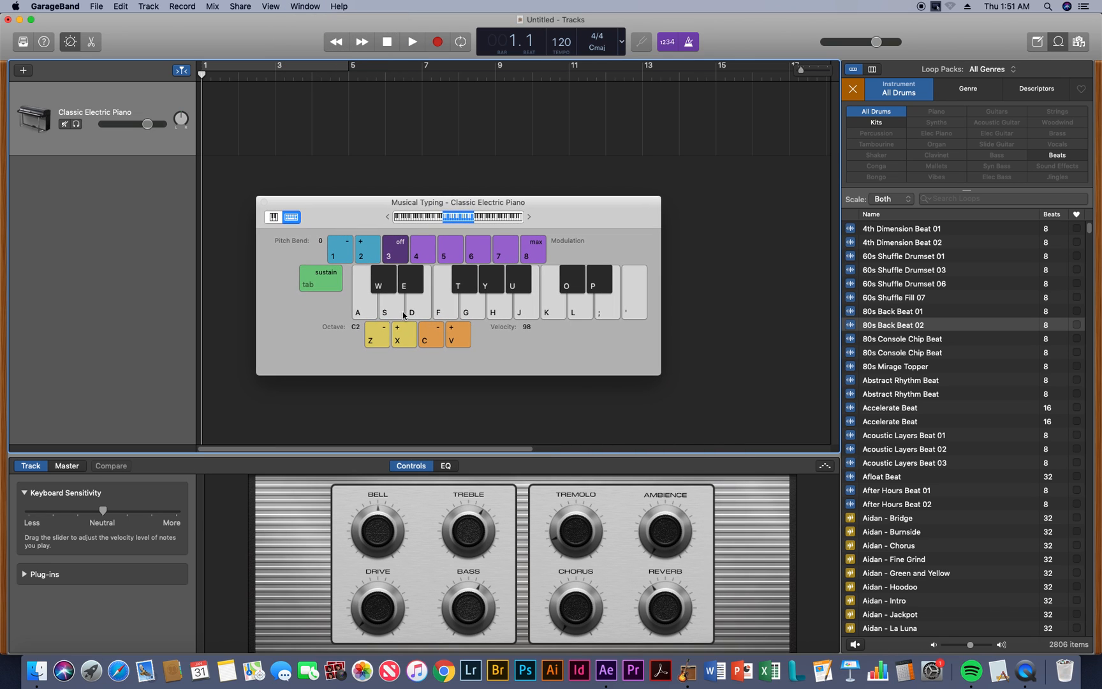
# Play the Classic Electric Piano notes labelled D, S, A and F, and view the piano keyboard layout with its range shifted higher
pyautogui.press('d')
pyautogui.press('s')
pyautogui.press('a')
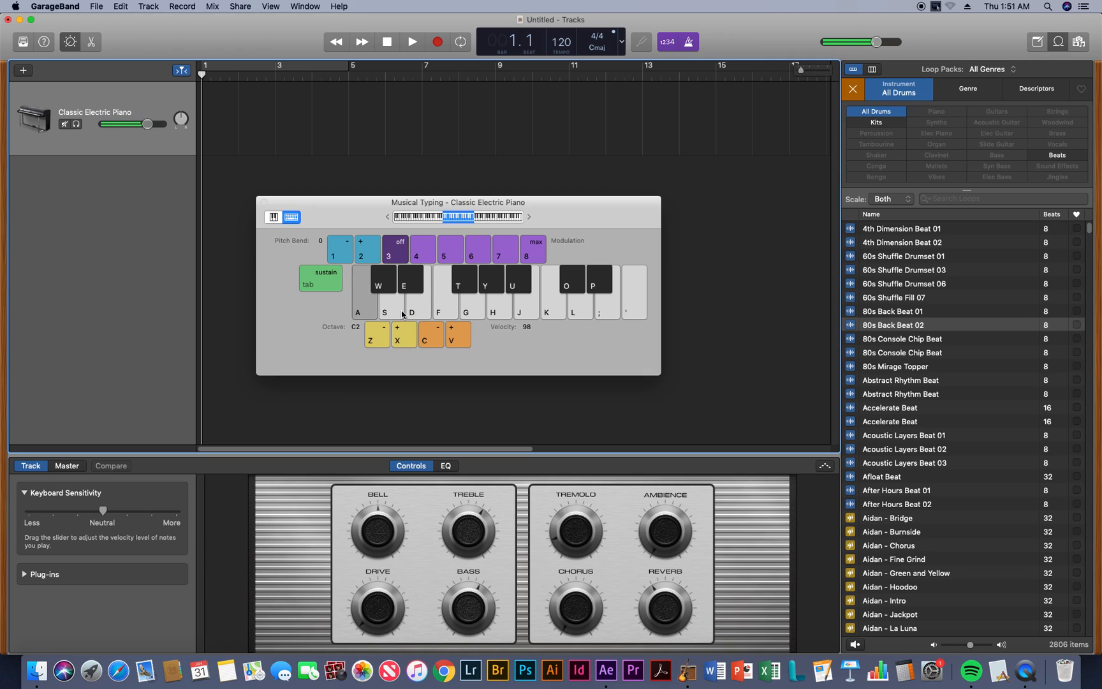
pyautogui.press('f')
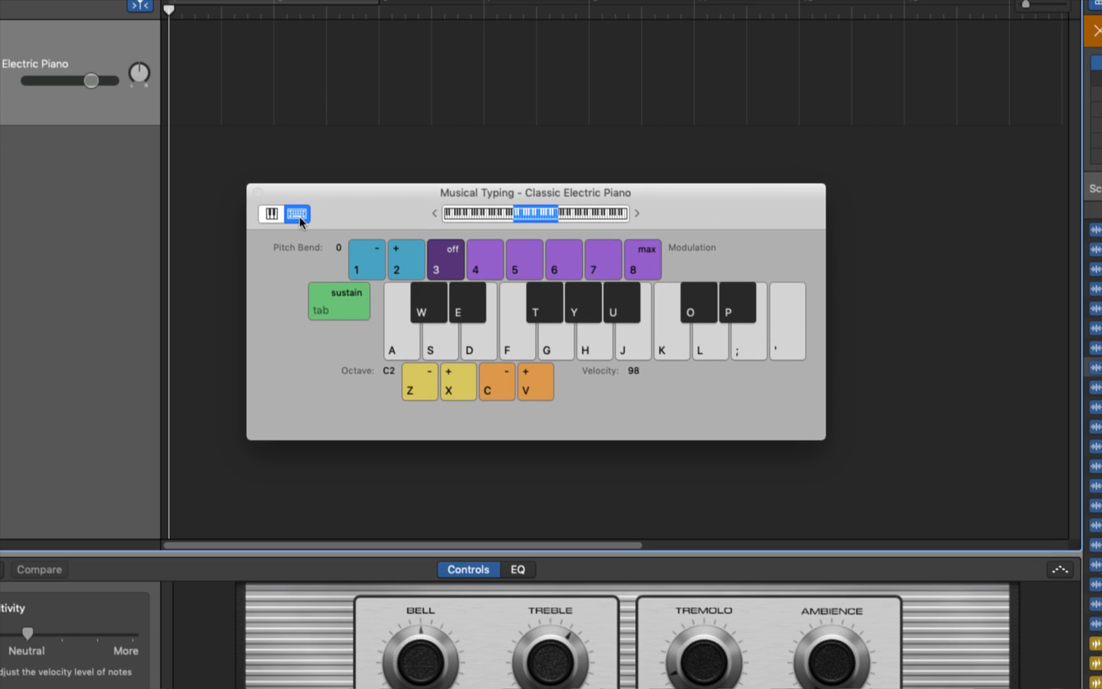
pyautogui.click(269, 214)
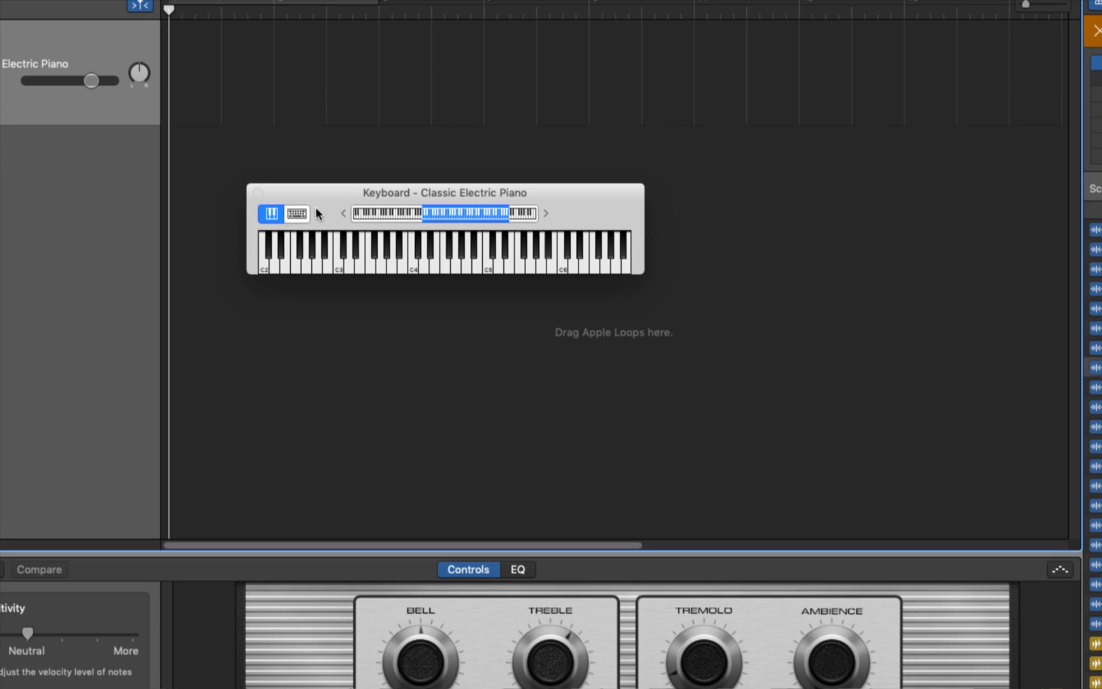
pyautogui.moveTo(456, 215); pyautogui.dragTo(494, 208)
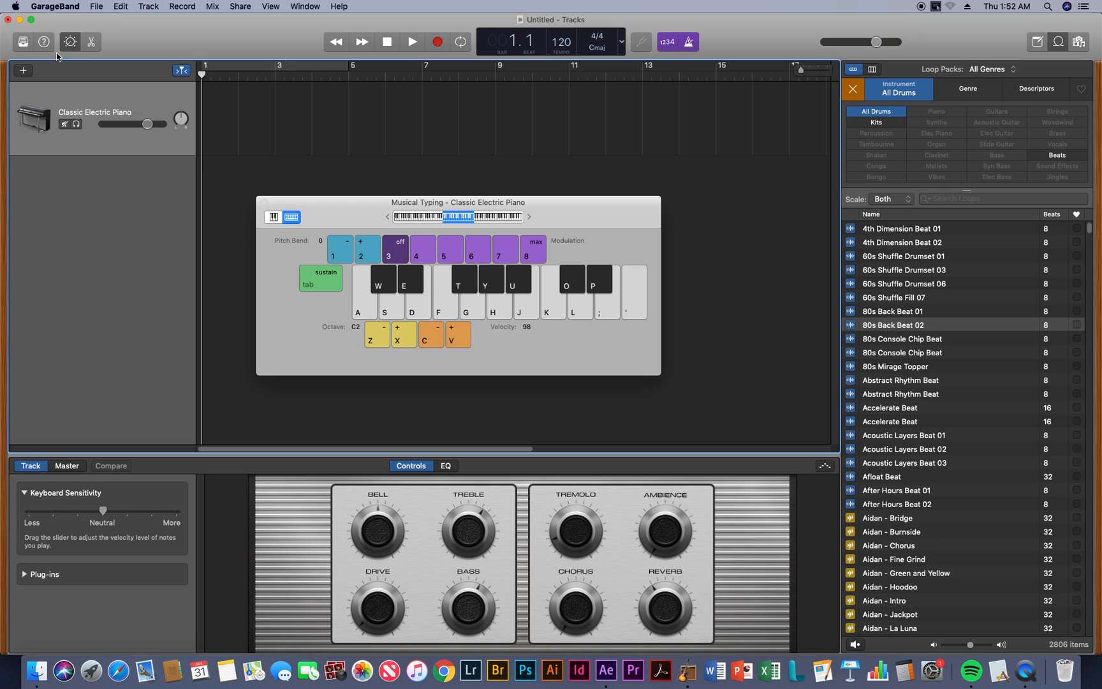
# Show the sound Library, try an electric piano note, and change the track's sound to the Classic Clean guitar
pyautogui.click(23, 44)
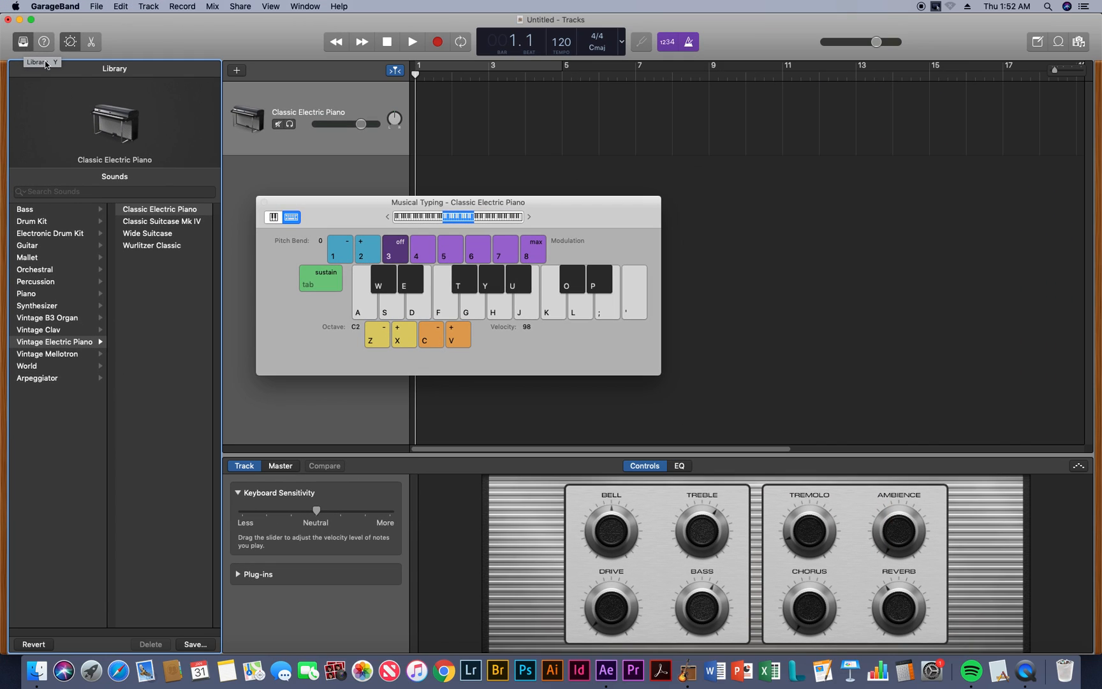
pyautogui.click(420, 308)
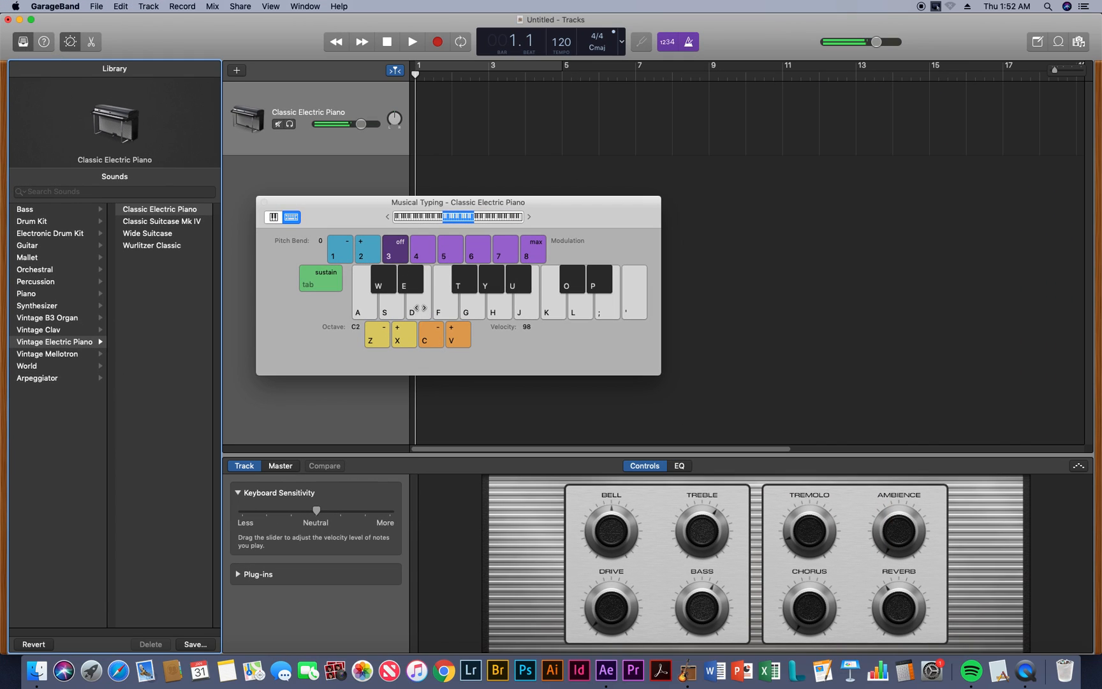
pyautogui.click(29, 247)
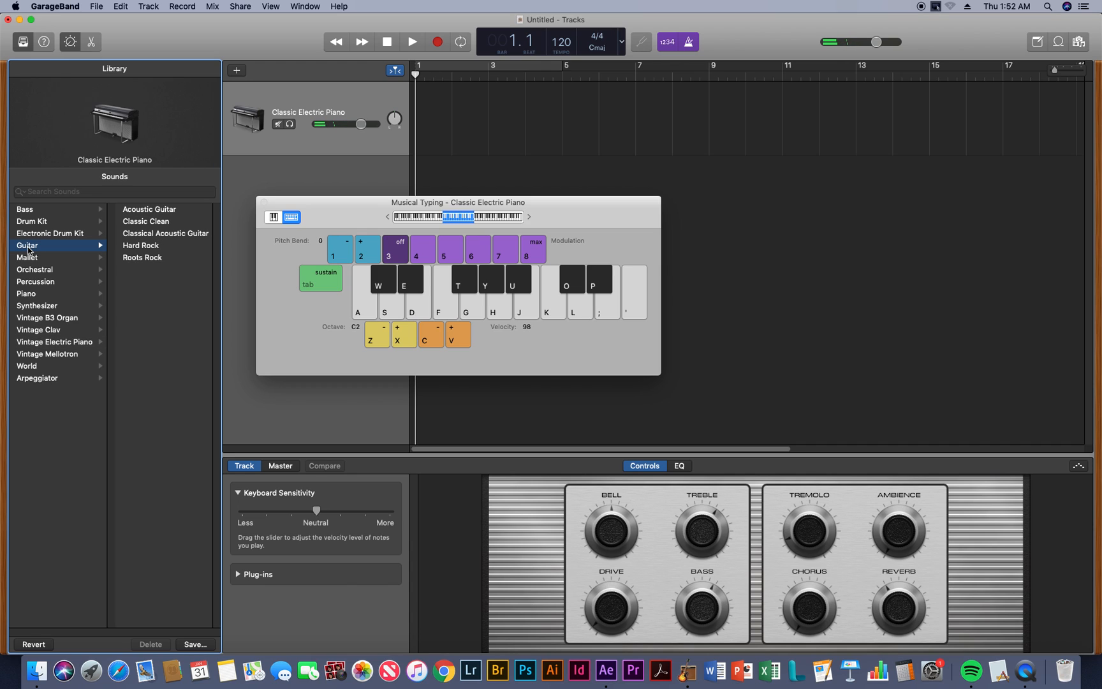
pyautogui.click(151, 222)
# Try out the Classic Clean guitar by playing the Musical Typing notes labelled S, D, J, K, L and S
pyautogui.click(397, 310)
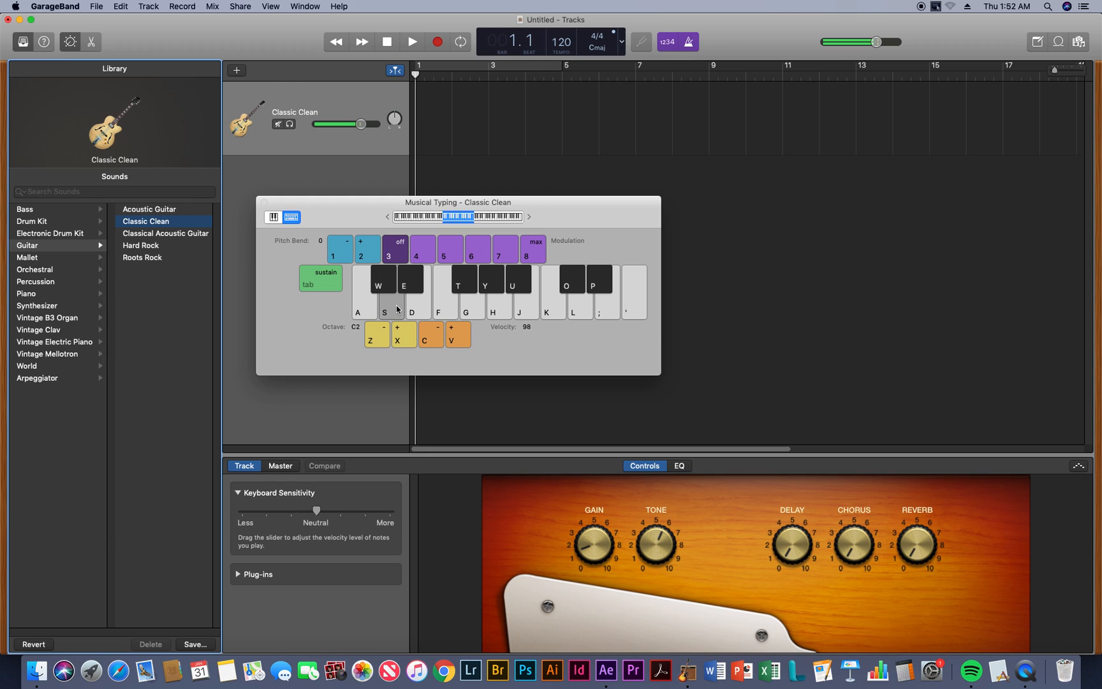
pyautogui.click(410, 310)
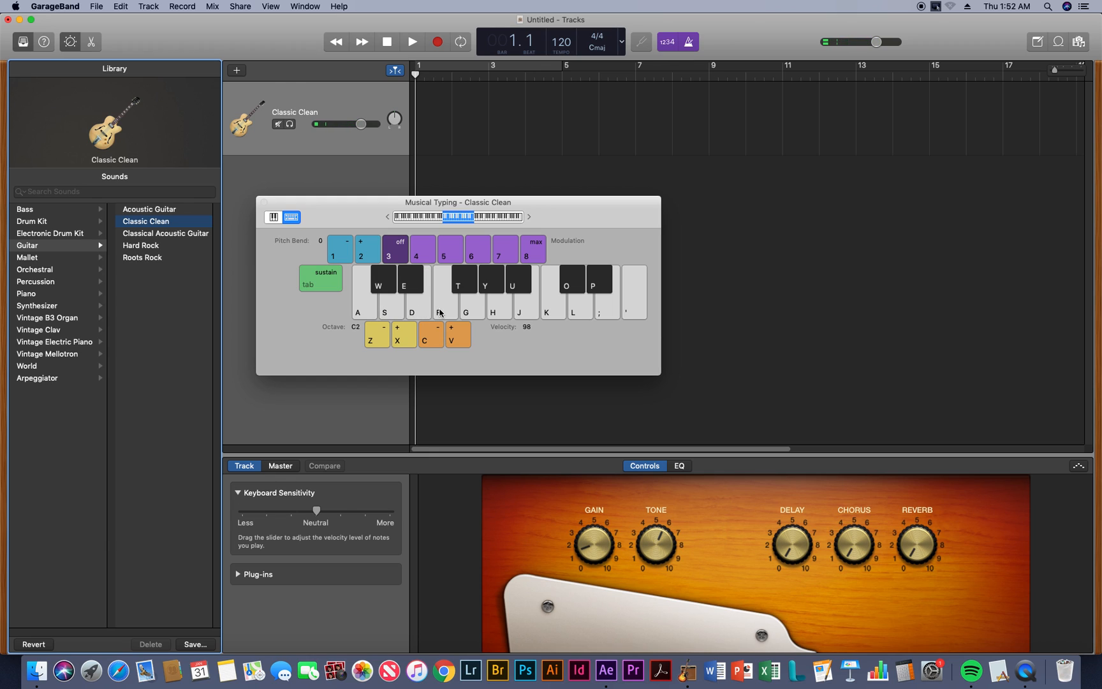
pyautogui.press('j')
pyautogui.press('k')
pyautogui.press('l')
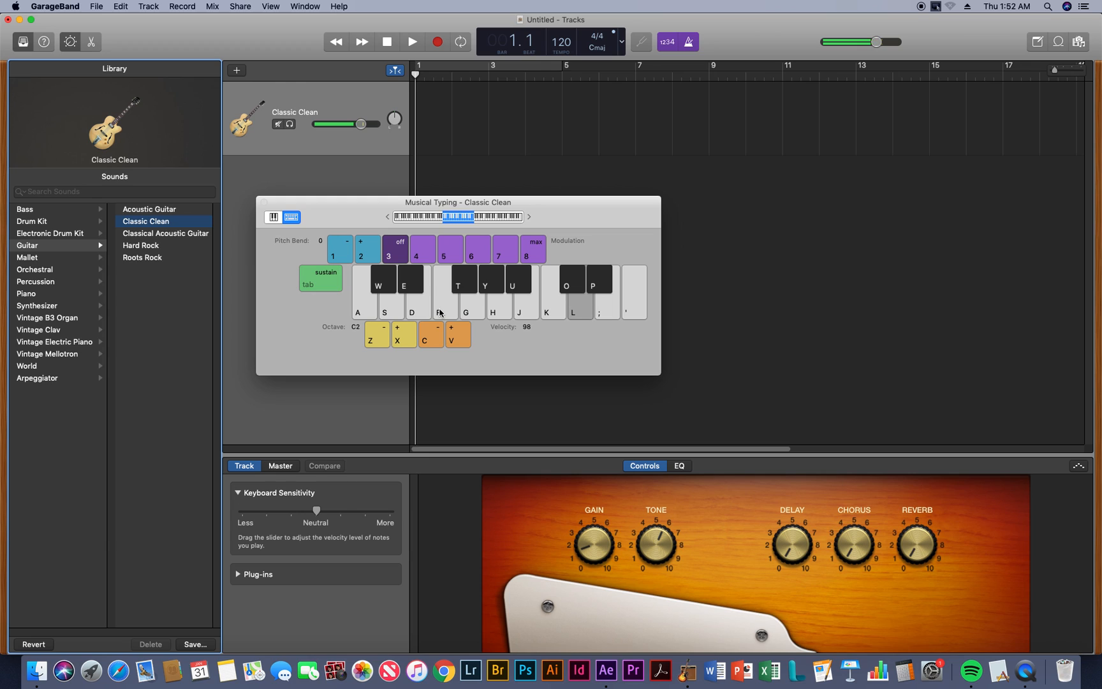
pyautogui.press('s')
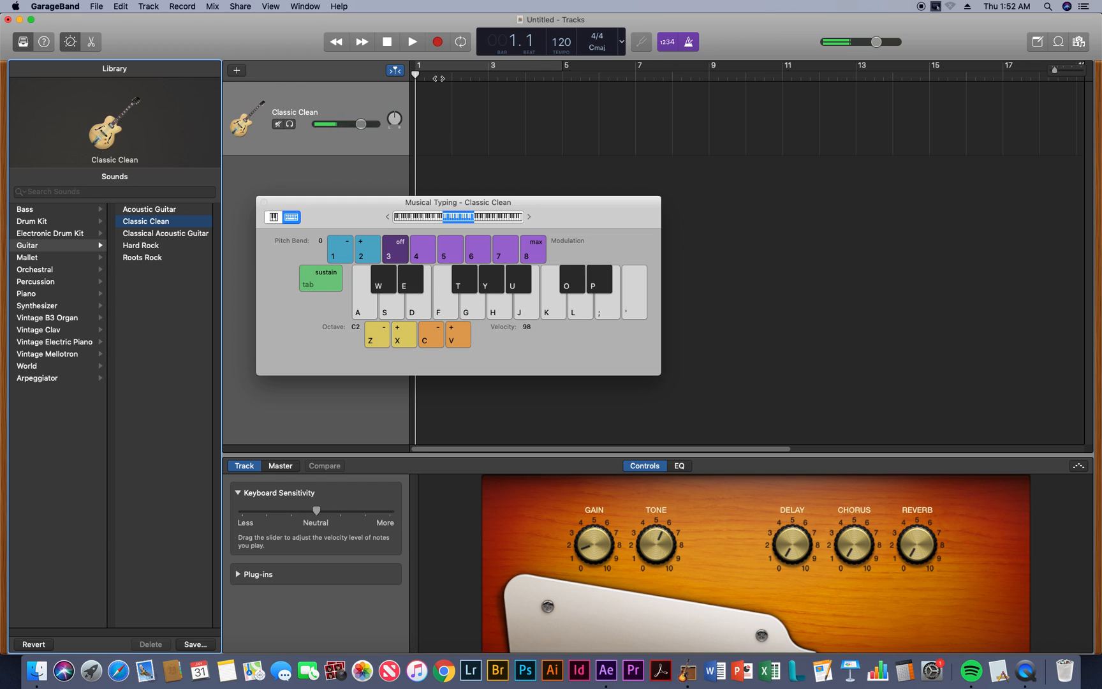
# Record a Classic Clean melody with the Musical Typing notes S, F, K, L, F, S, A, semicolon, apostrophe, K and L, and stop recording
pyautogui.click(437, 42)
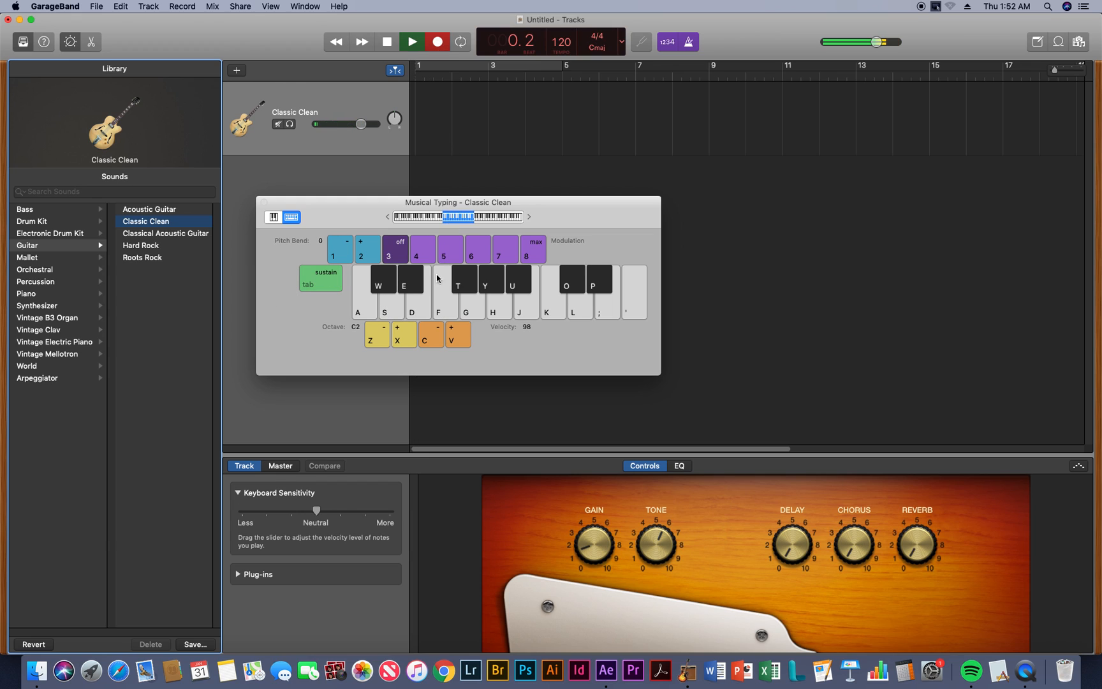
pyautogui.press('s')
pyautogui.press('f')
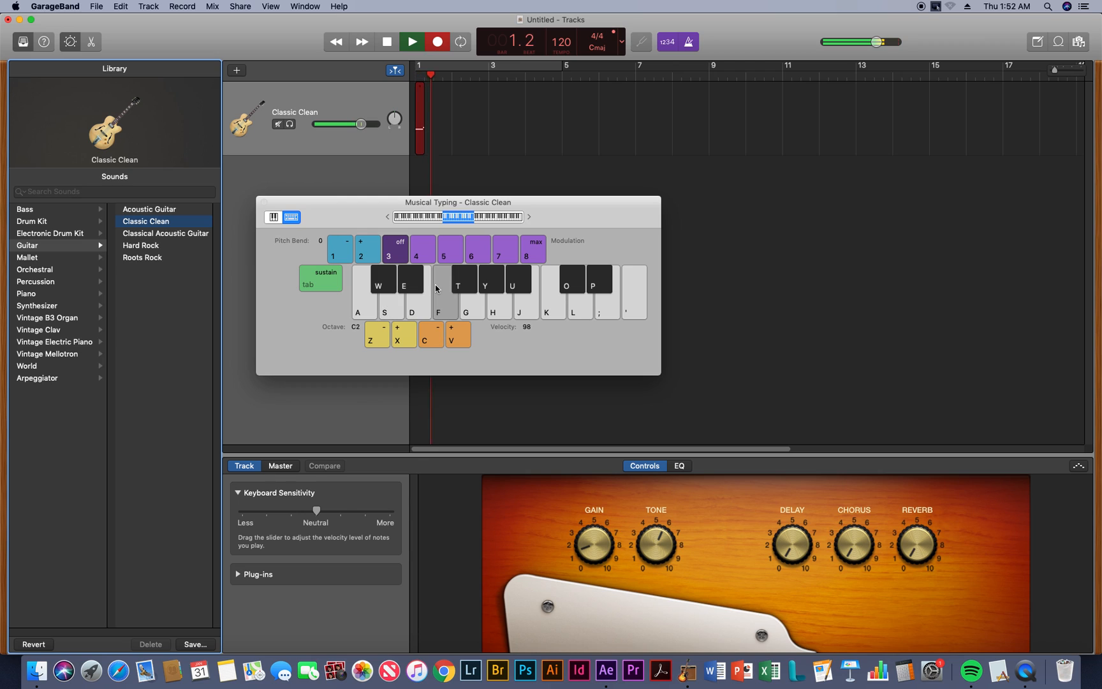
pyautogui.press('k')
pyautogui.press('l')
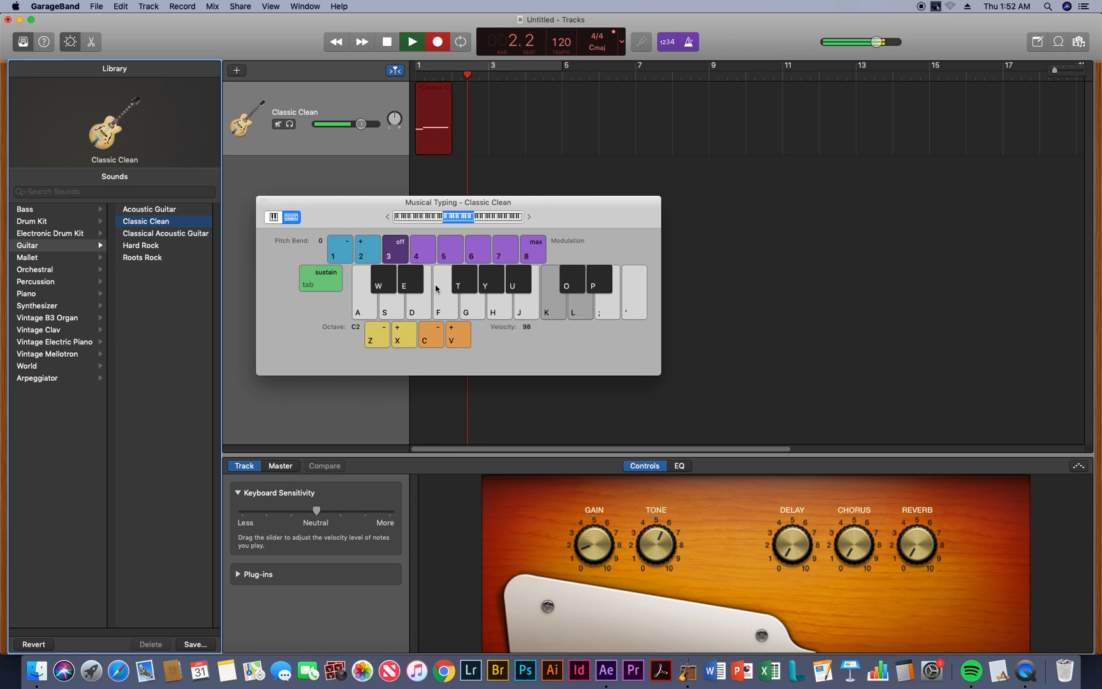
pyautogui.press('f')
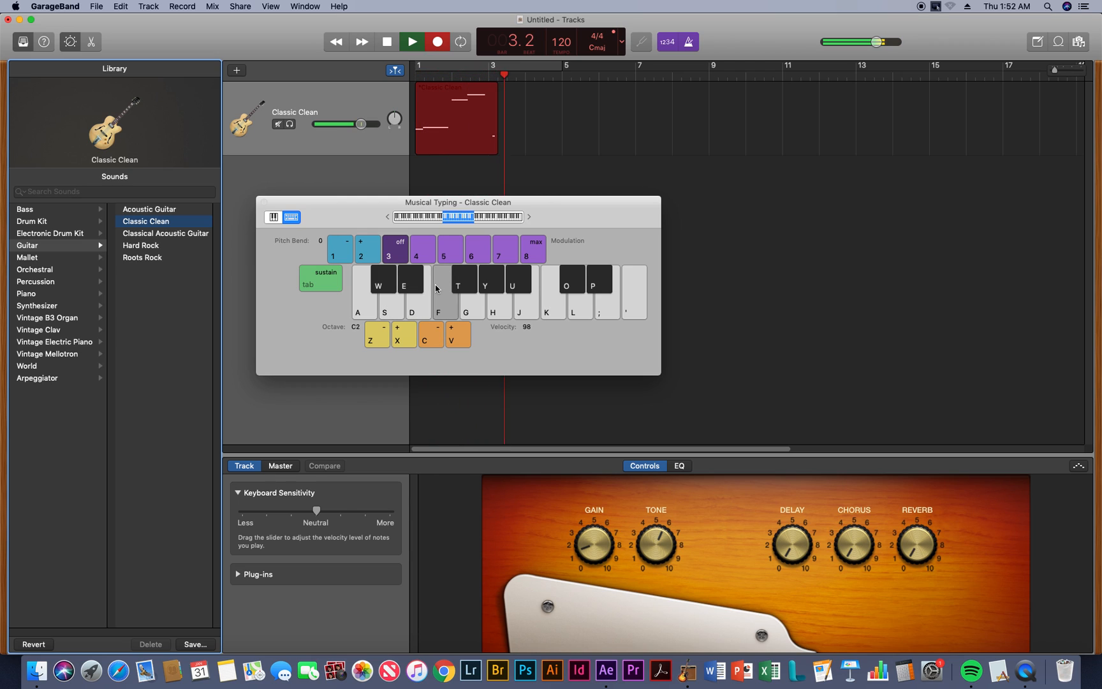
pyautogui.press('s')
pyautogui.press('a')
pyautogui.press(';')
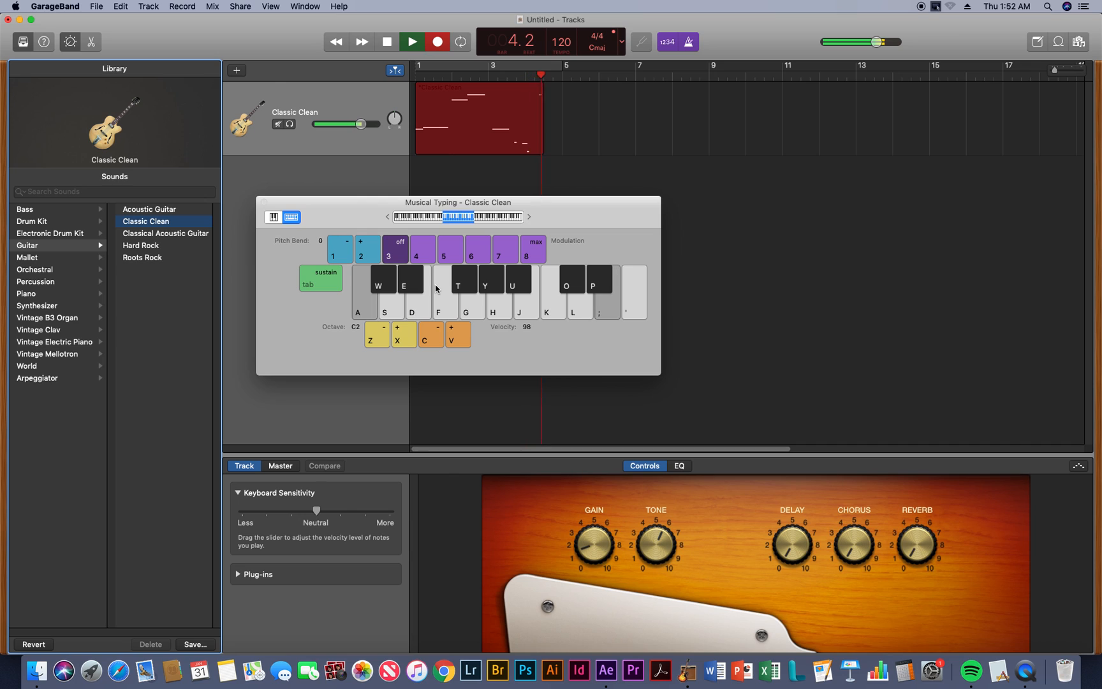
pyautogui.press("'")
pyautogui.press('k')
pyautogui.press('l')
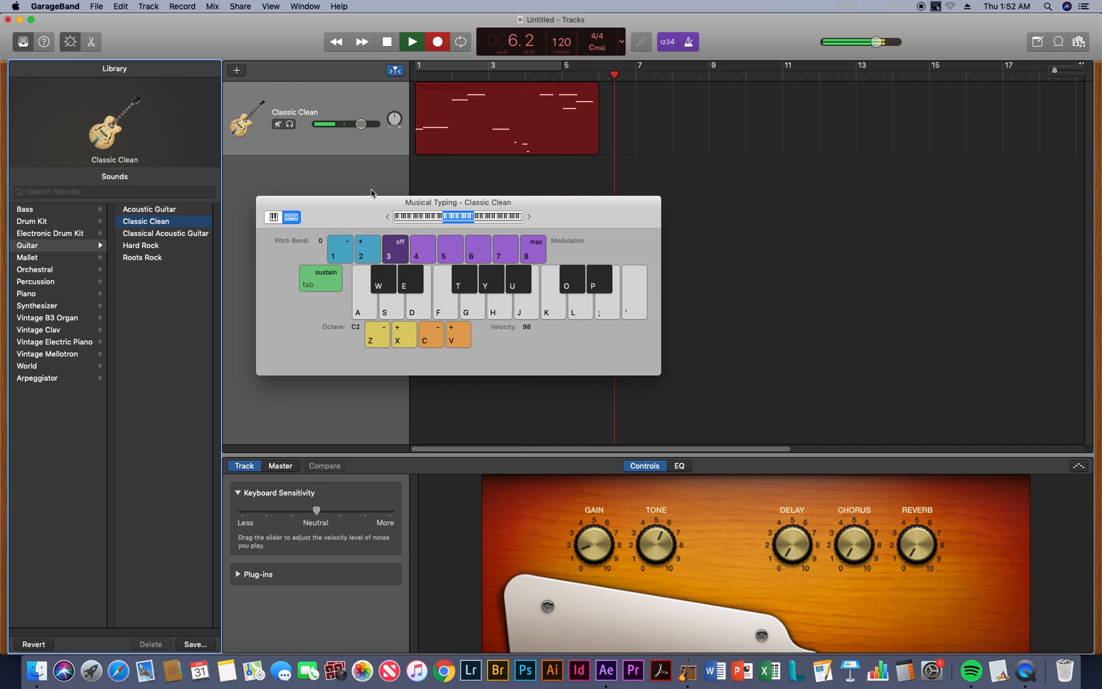
pyautogui.click(387, 42)
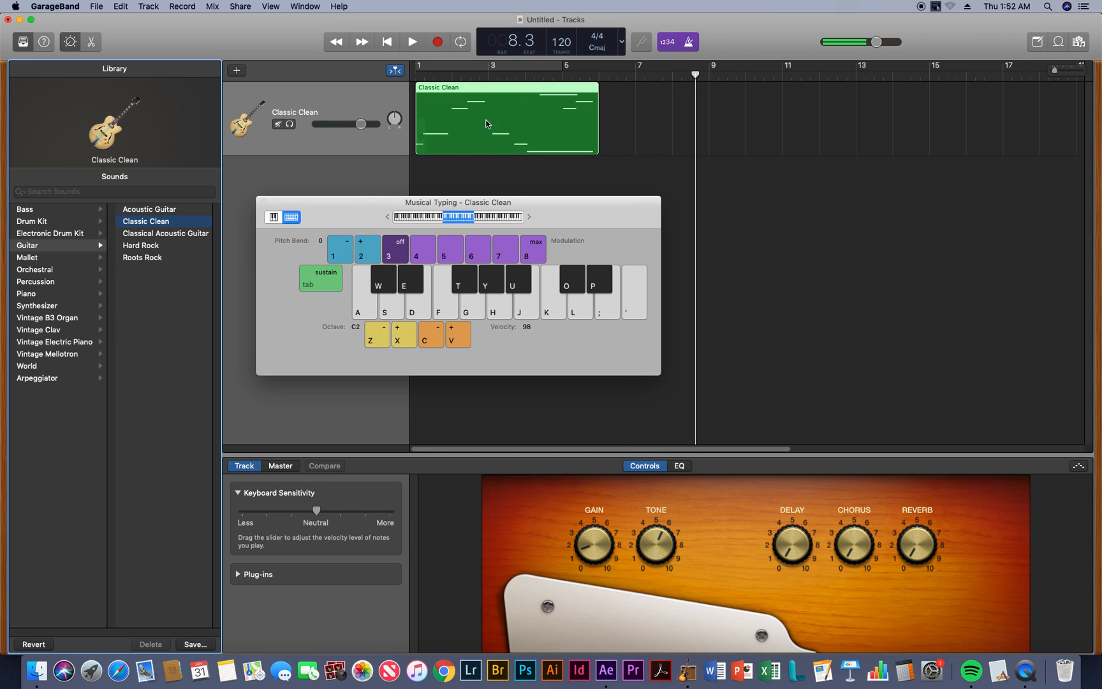
# Delete the recorded Classic Clean region from the timeline
pyautogui.moveTo(473, 87); pyautogui.dragTo(491, 89)
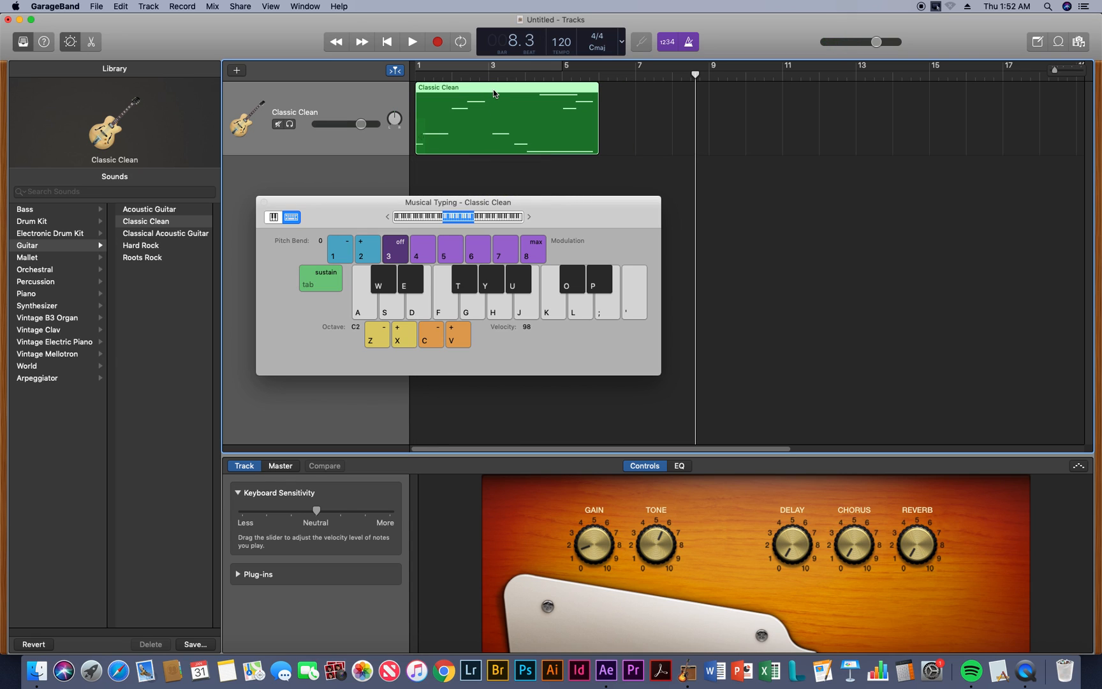
pyautogui.press('Delete')
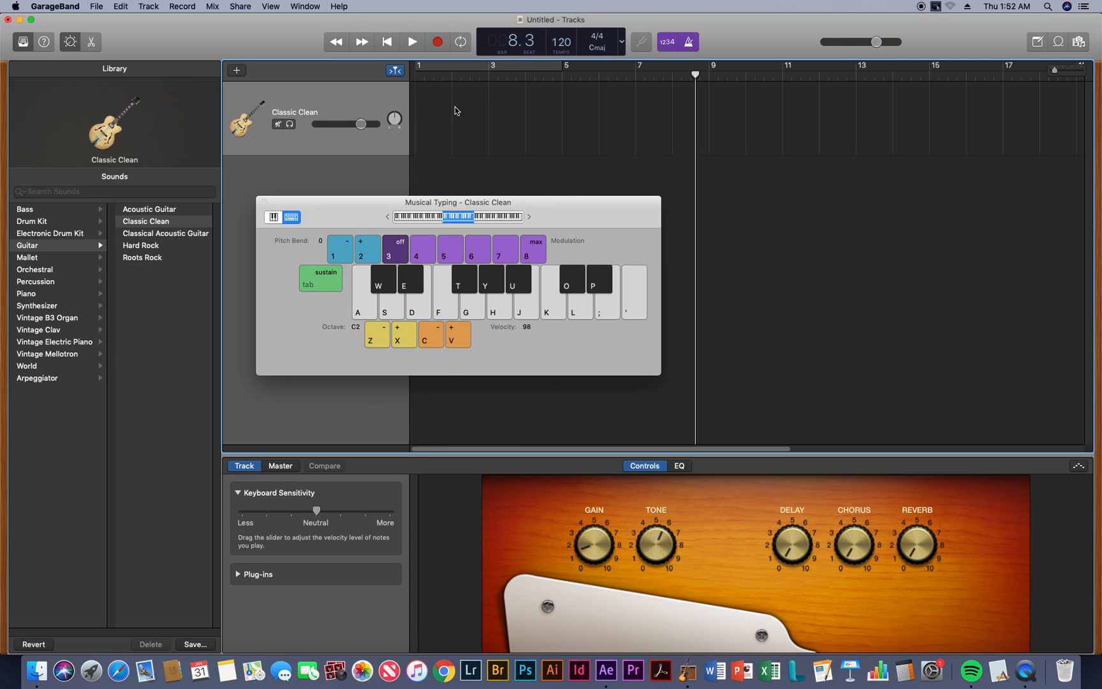
# Replace the Musical Typing window and Library with the loop browser, and add the 80s Back Beat 02 loop on a new track at bar 1
pyautogui.click(264, 203)
pyautogui.click(23, 40)
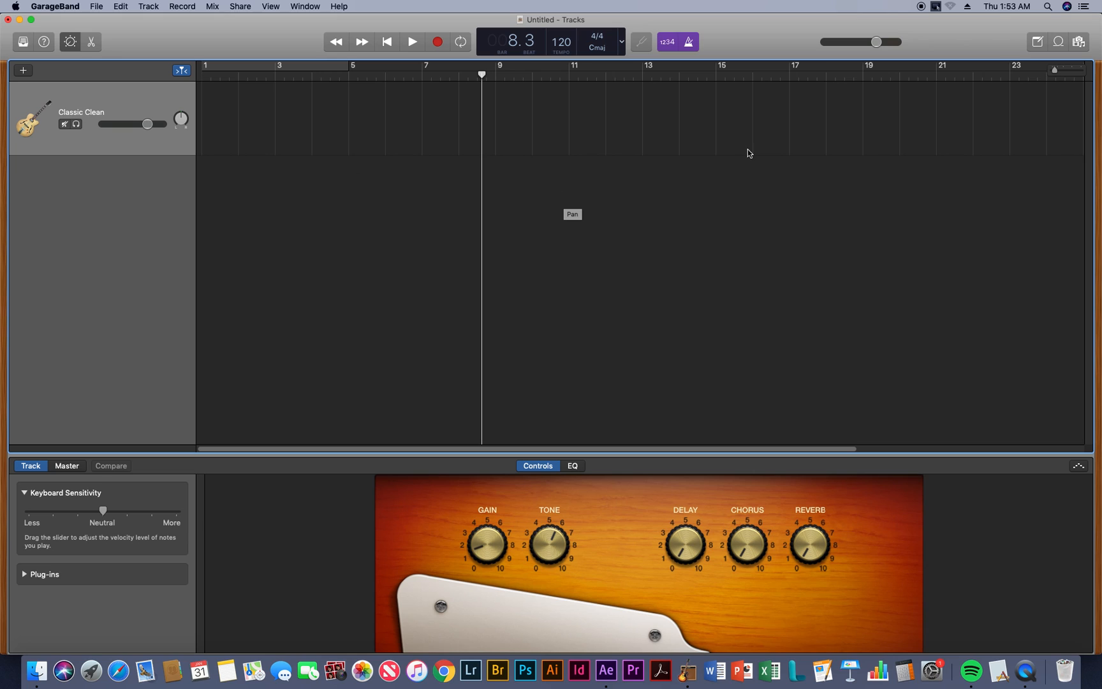
pyautogui.click(1058, 42)
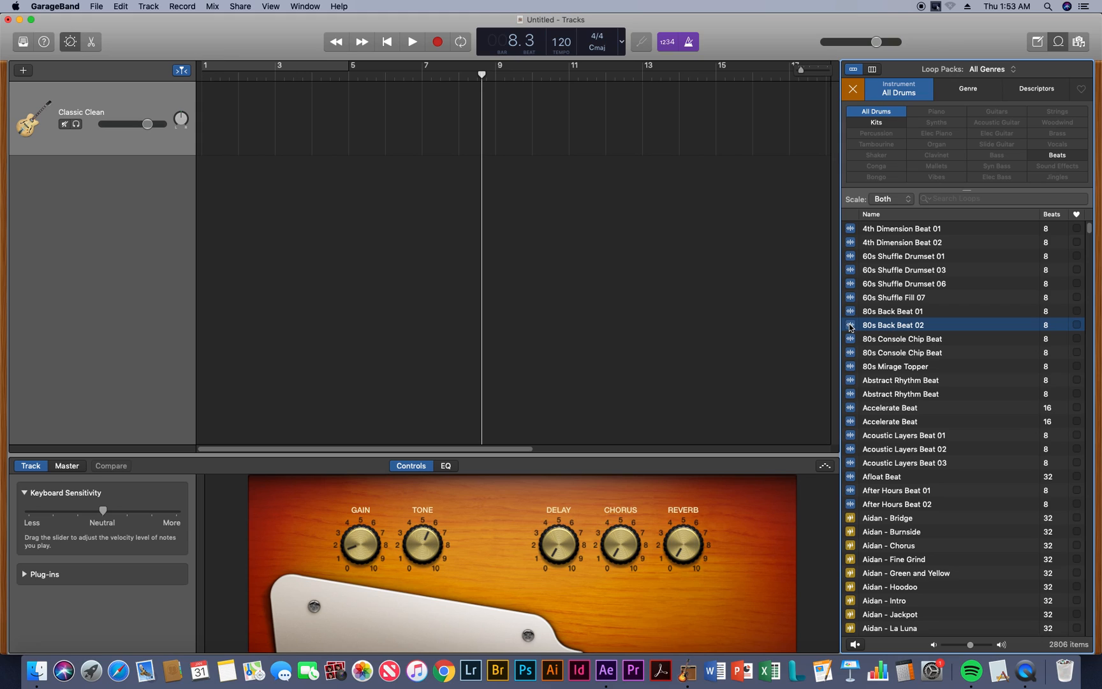
pyautogui.moveTo(852, 327); pyautogui.dragTo(215, 166)
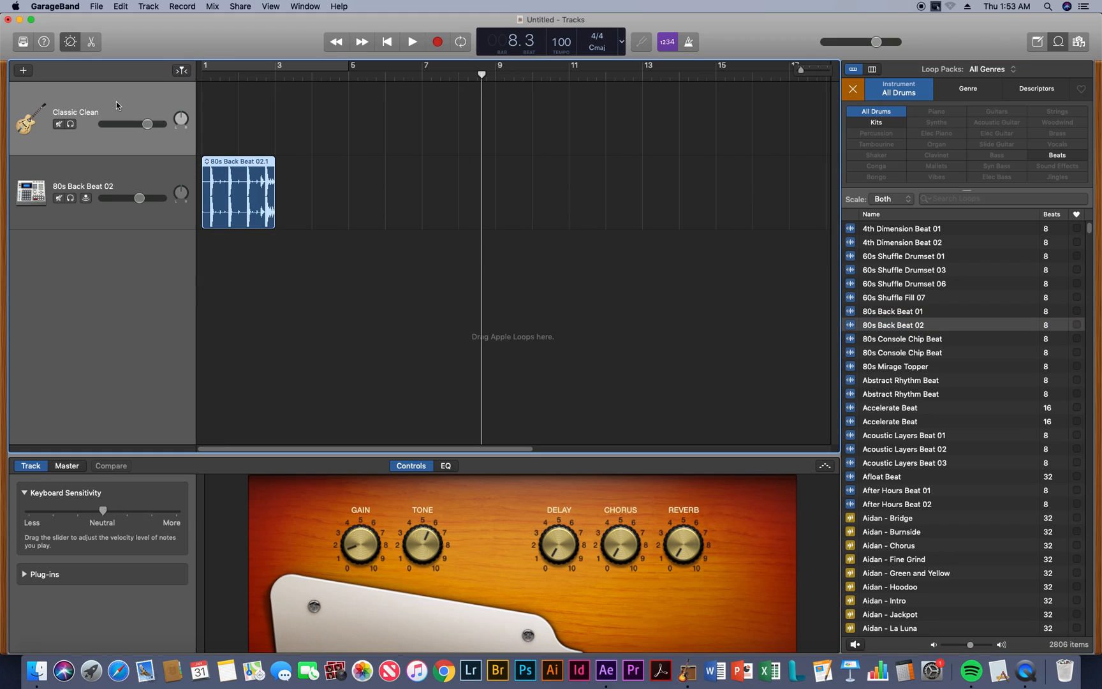
# Delete the Classic Clean guitar track, leaving only the 80s Back Beat 02 track
pyautogui.click(63, 97)
pyautogui.click(97, 171)
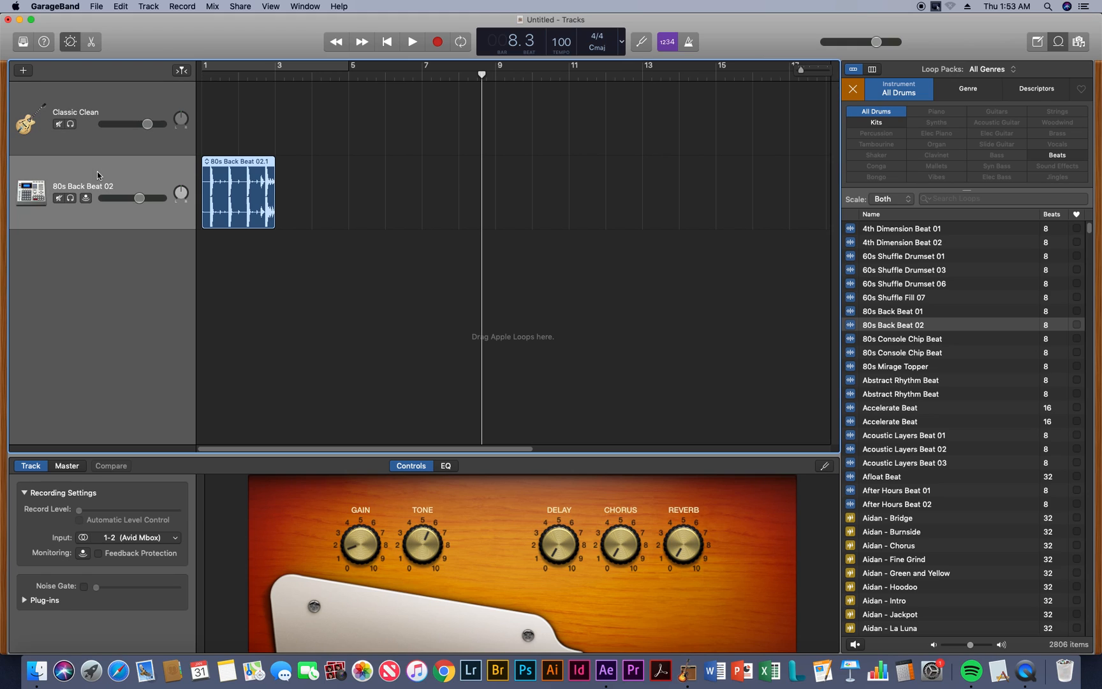
pyautogui.click(98, 97)
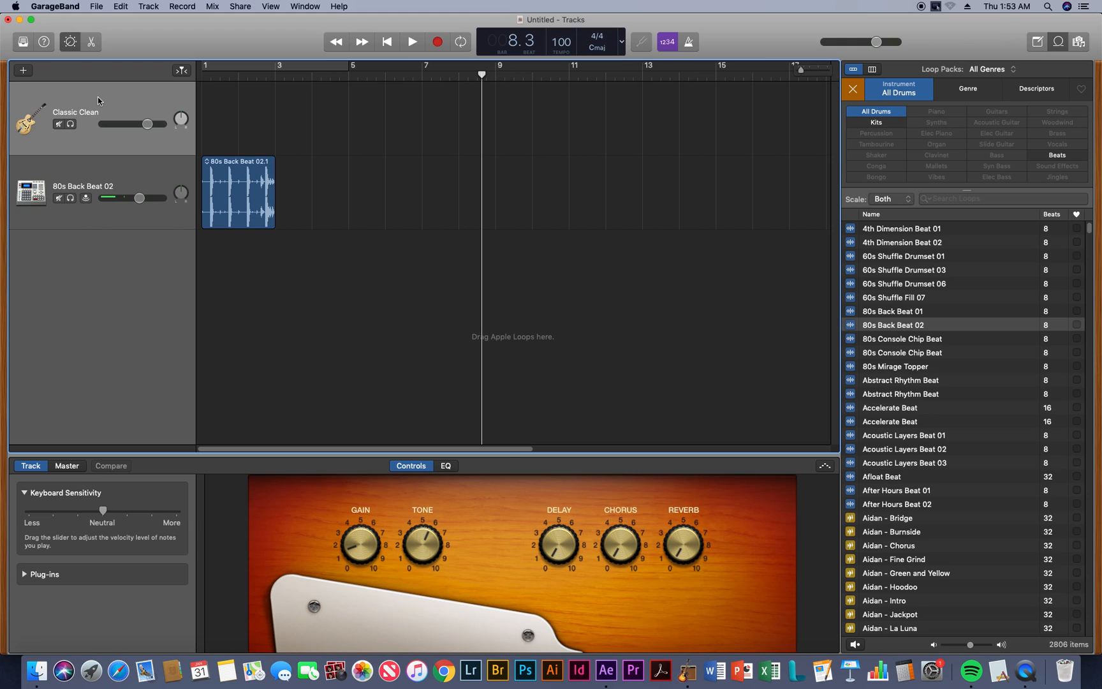
pyautogui.rightClick(109, 101)
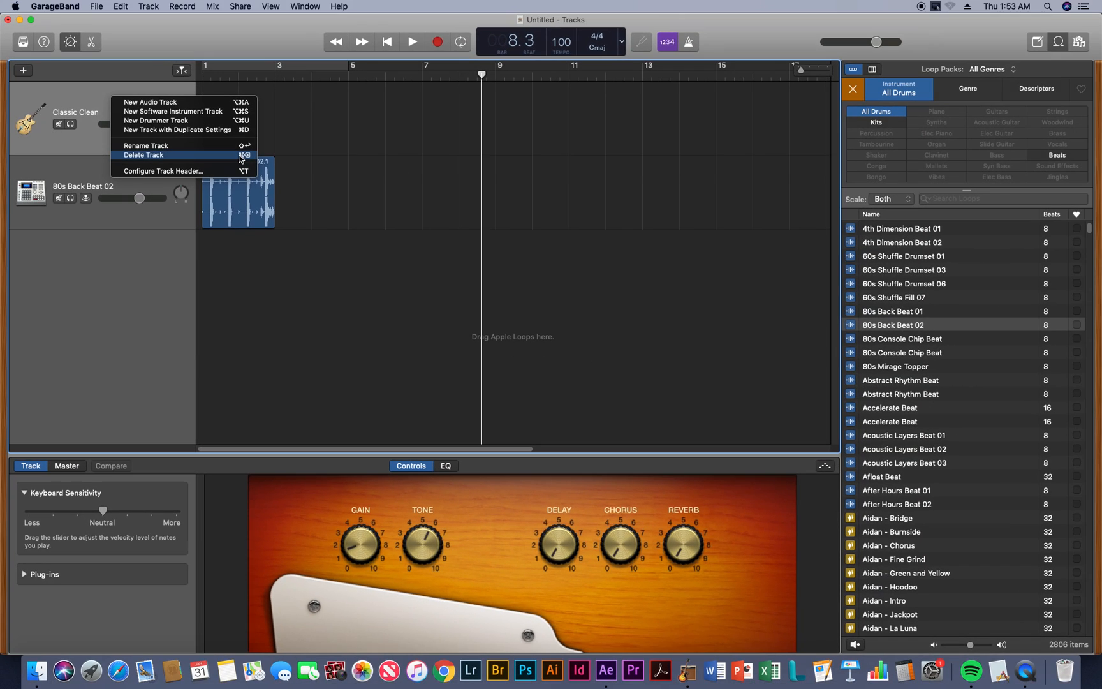
pyautogui.click(190, 161)
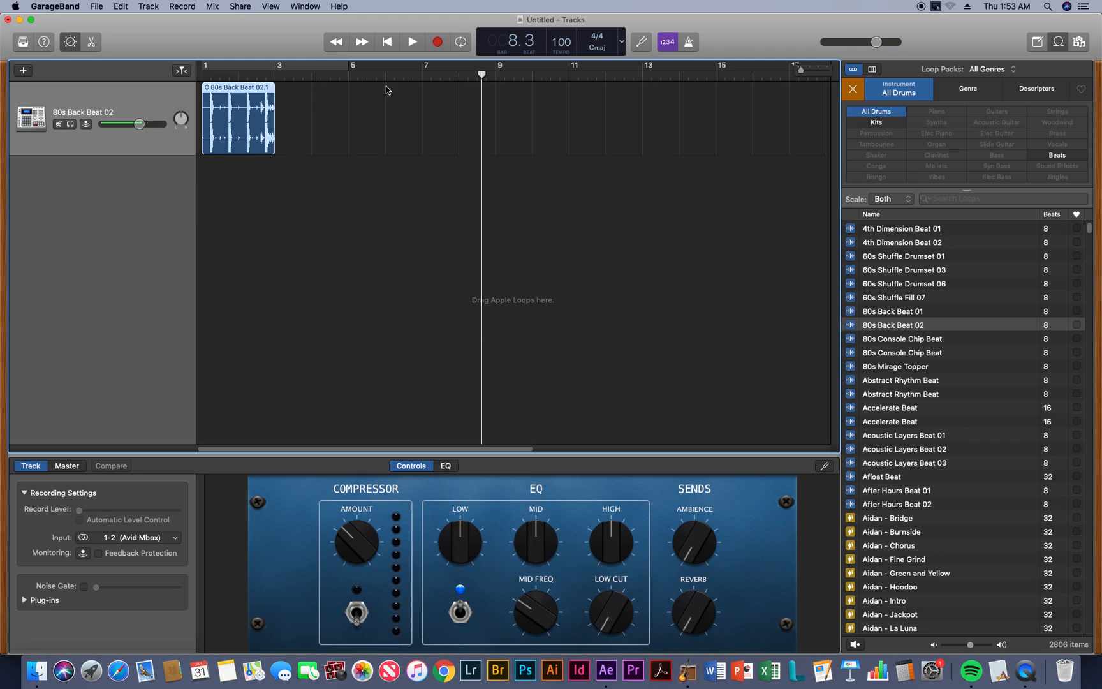
# Play the 80s Back Beat 02 loop from the start of the project several times, stopping just past bar 3
pyautogui.moveTo(481, 74); pyautogui.dragTo(193, 75)
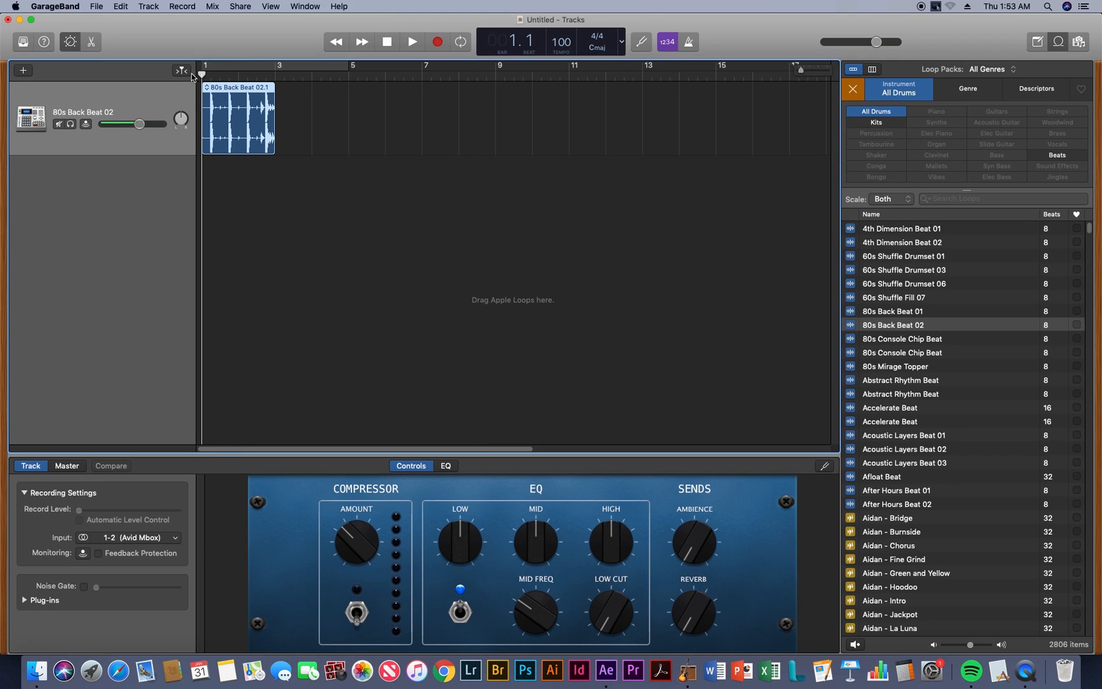
pyautogui.press('space')
pyautogui.press('space')
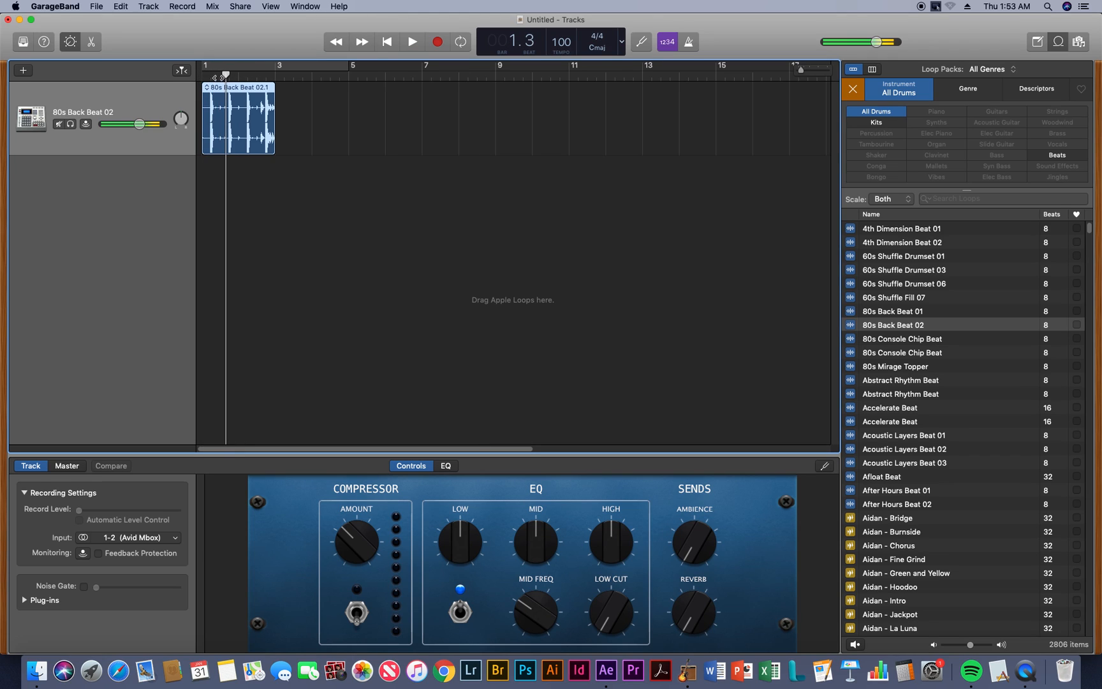
pyautogui.moveTo(218, 78); pyautogui.dragTo(199, 77)
pyautogui.press('space')
pyautogui.press('space')
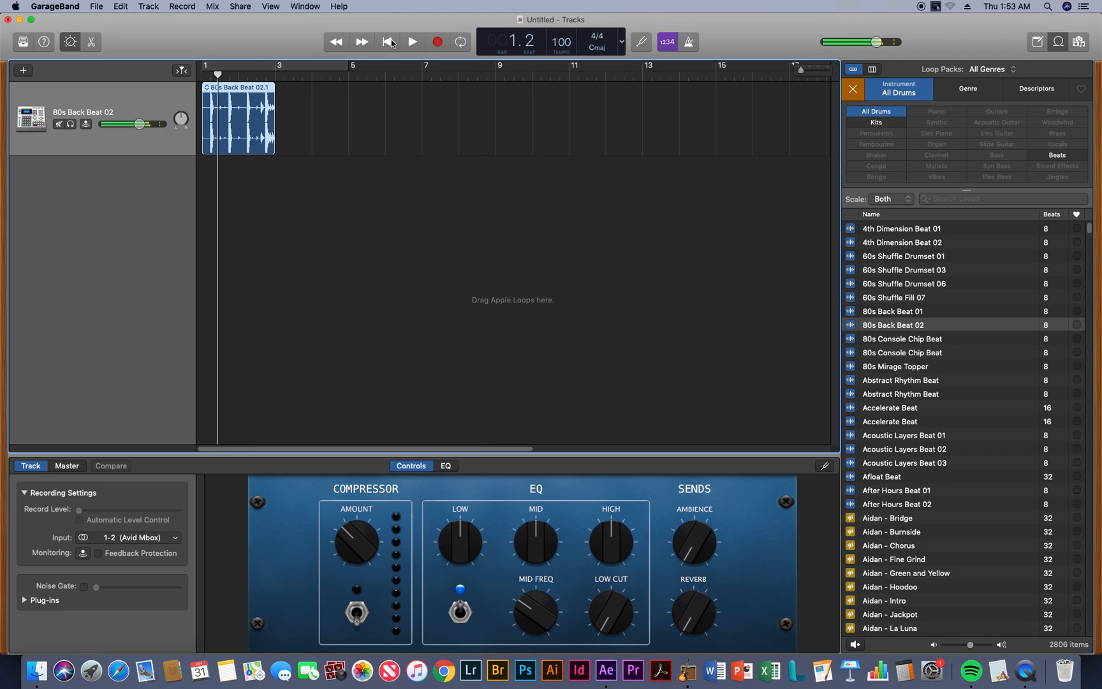
pyautogui.press('space')
pyautogui.press('space')
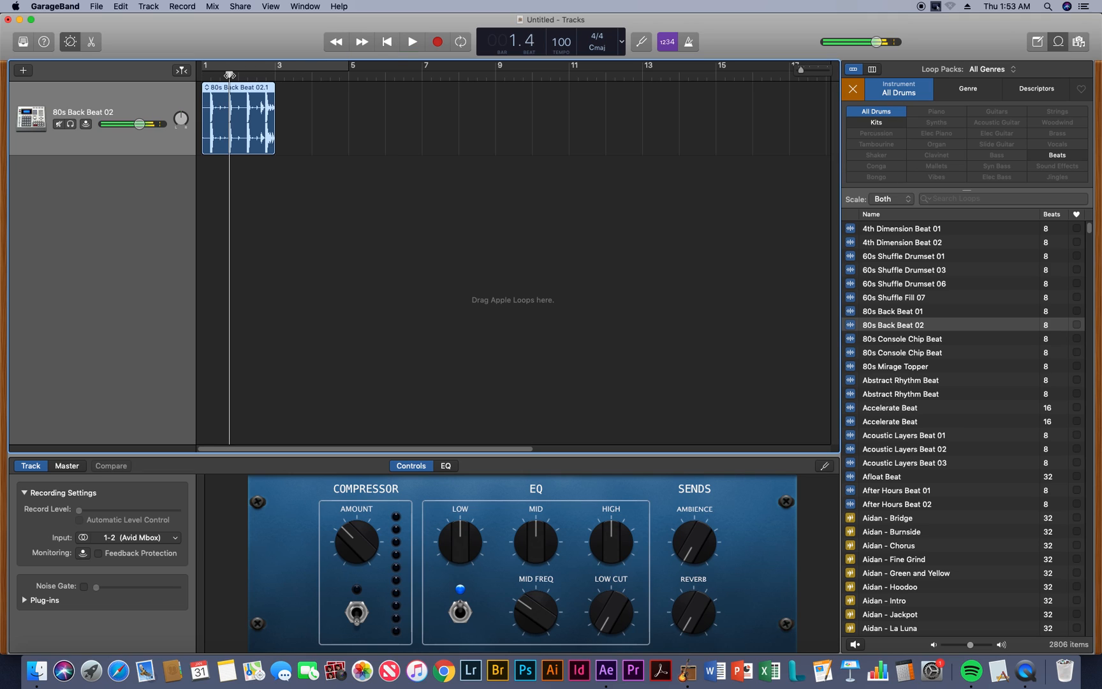
pyautogui.moveTo(230, 75); pyautogui.dragTo(200, 76)
pyautogui.press('space')
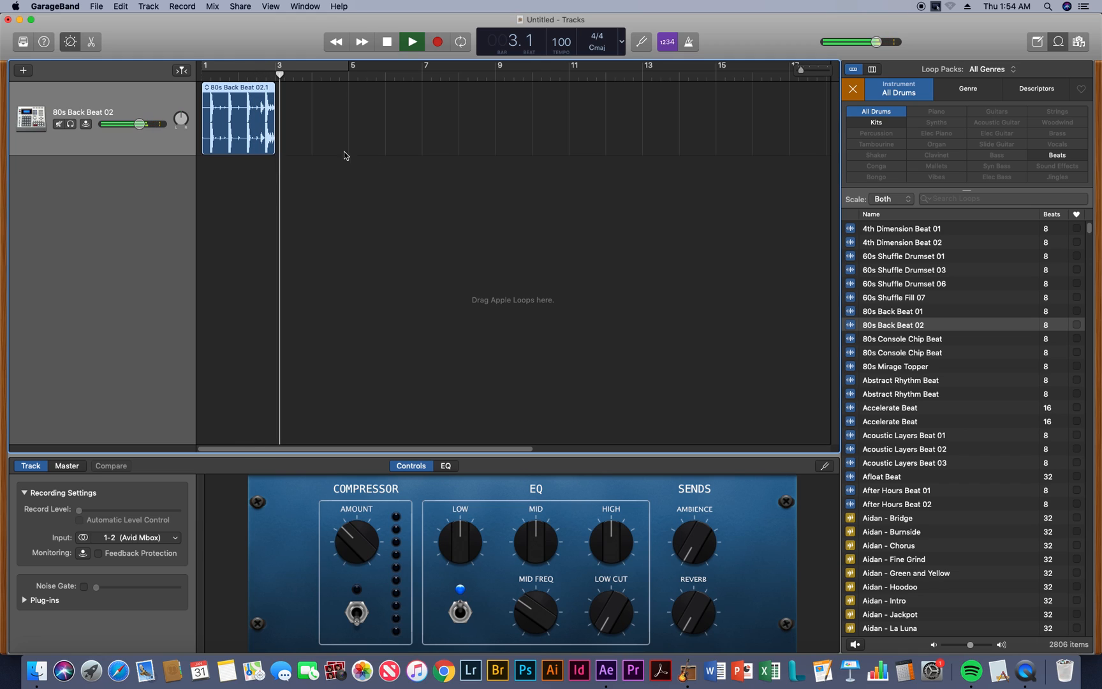
pyautogui.press('space')
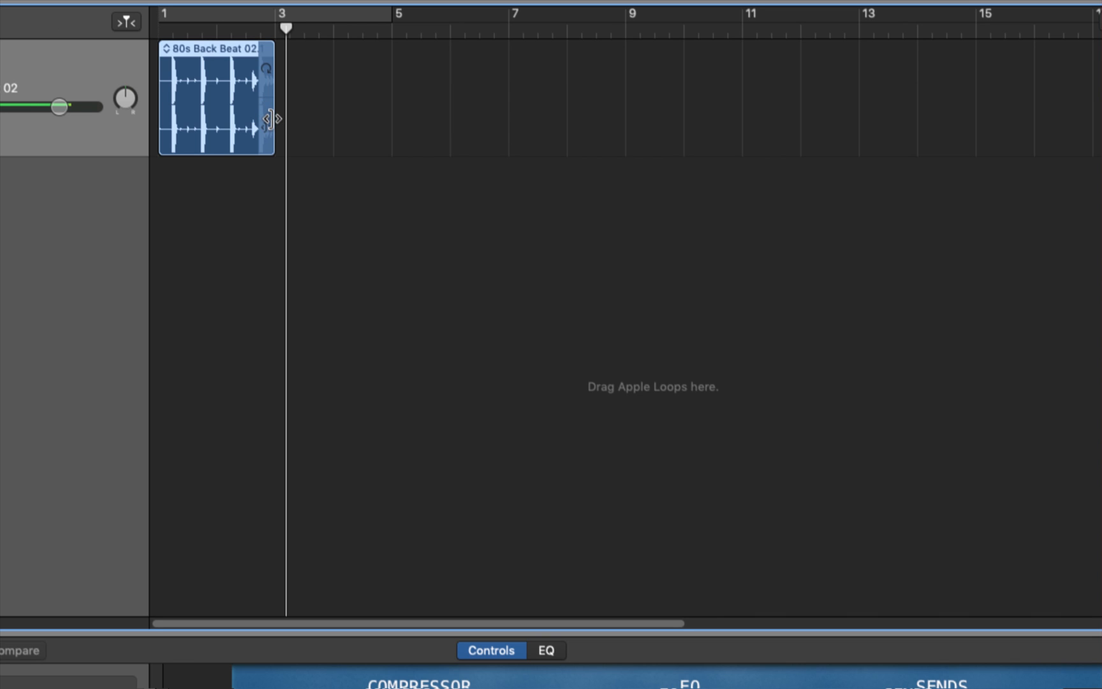
# Trim the 80s Back Beat 02 region to one bar and play it from the project start
pyautogui.moveTo(271, 120); pyautogui.dragTo(217, 123)
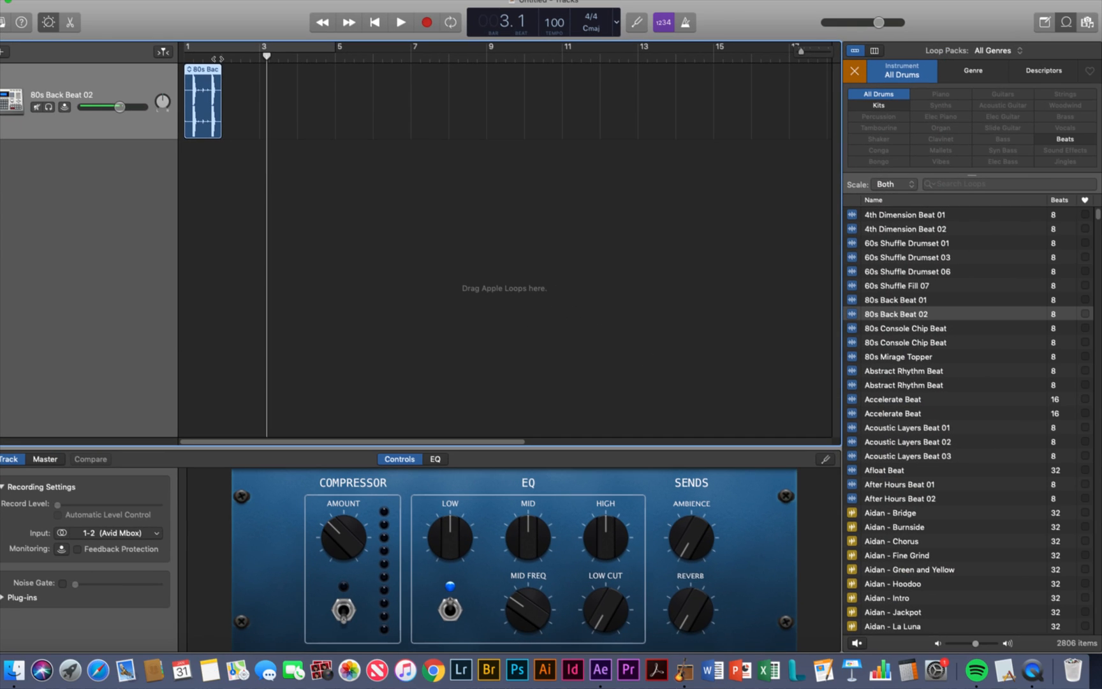
pyautogui.moveTo(213, 36); pyautogui.dragTo(158, 35)
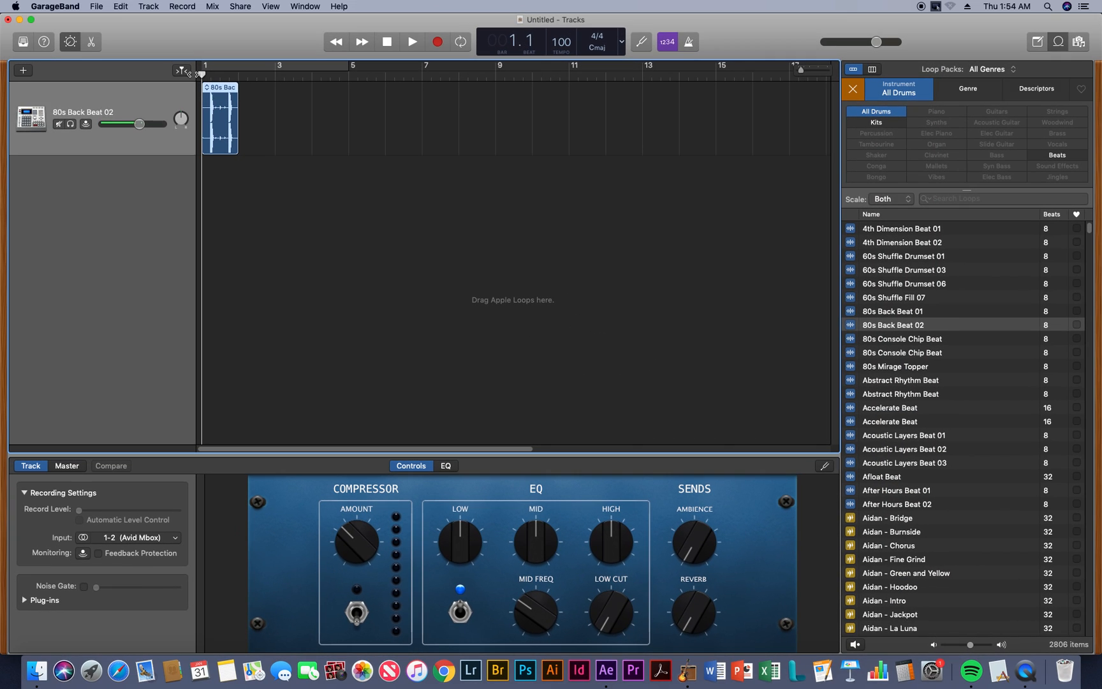
pyautogui.press('space')
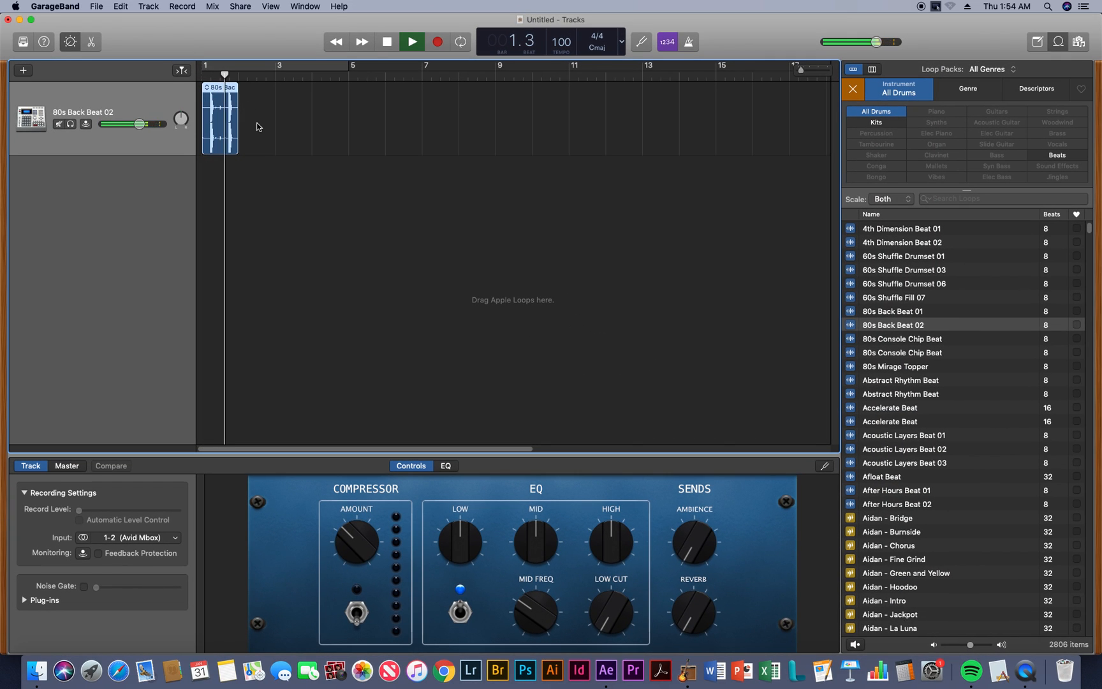
pyautogui.press('space')
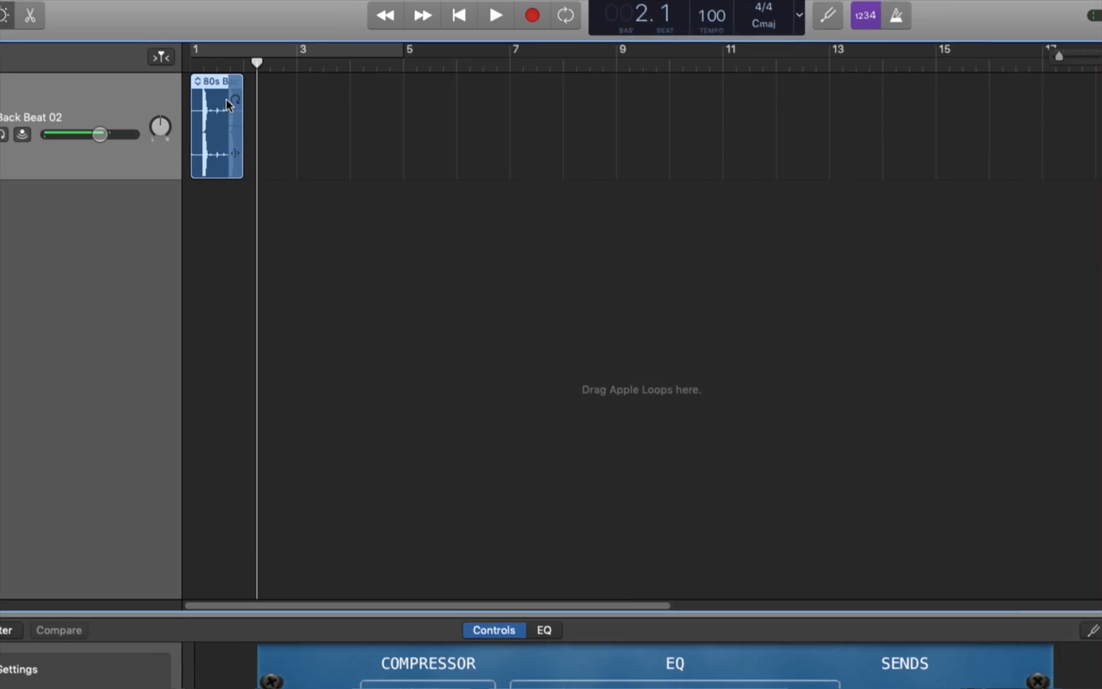
# Loop the trimmed one-bar region to just past bar 8 and play it from the project start
pyautogui.moveTo(261, 83); pyautogui.dragTo(595, 115)
pyautogui.moveTo(258, 62); pyautogui.dragTo(193, 61)
pyautogui.press('space')
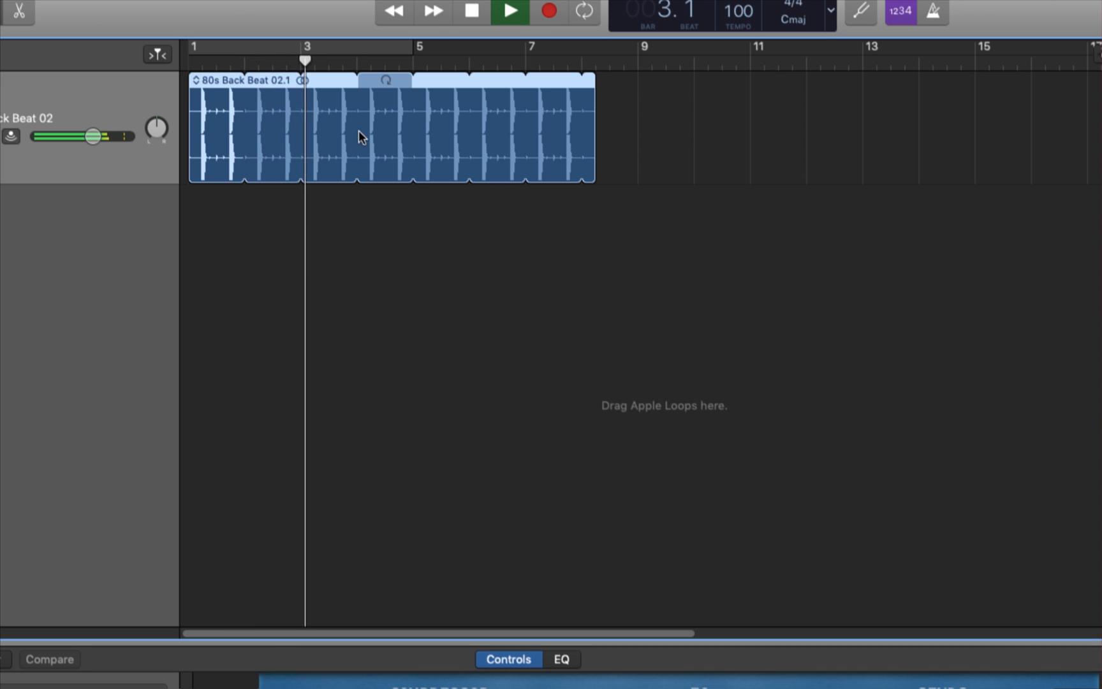
pyautogui.press('space')
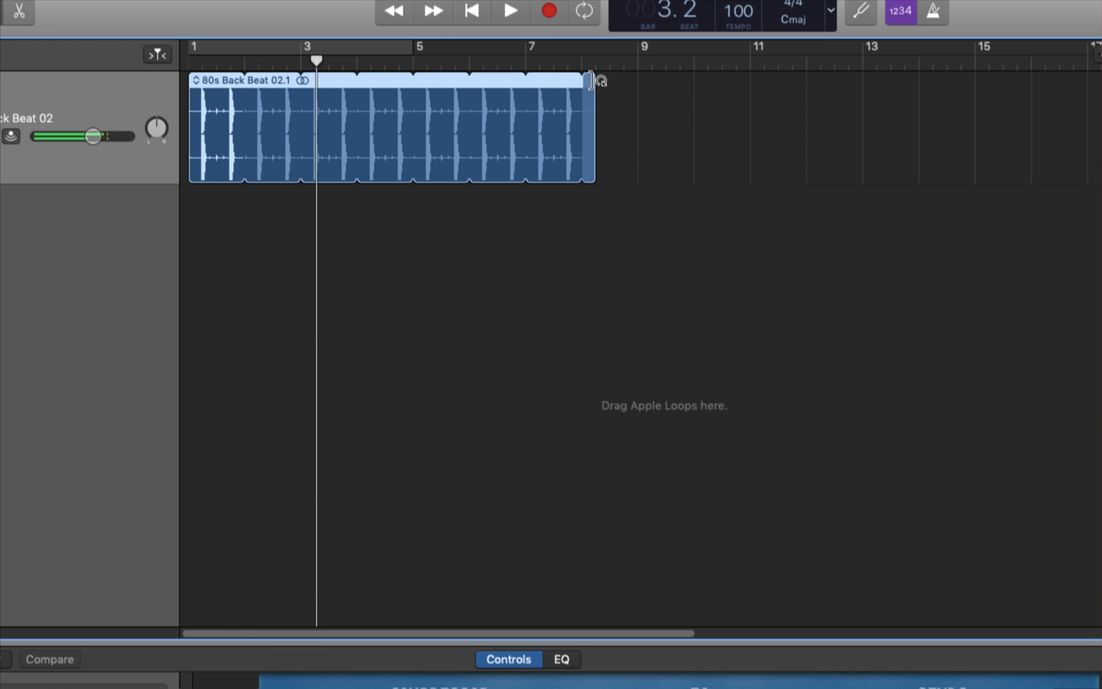
# Restore the 80s Back Beat 02 region to its full two bars and loop it out to bar 13
pyautogui.moveTo(590, 81); pyautogui.dragTo(243, 123)
pyautogui.moveTo(243, 166); pyautogui.dragTo(337, 143)
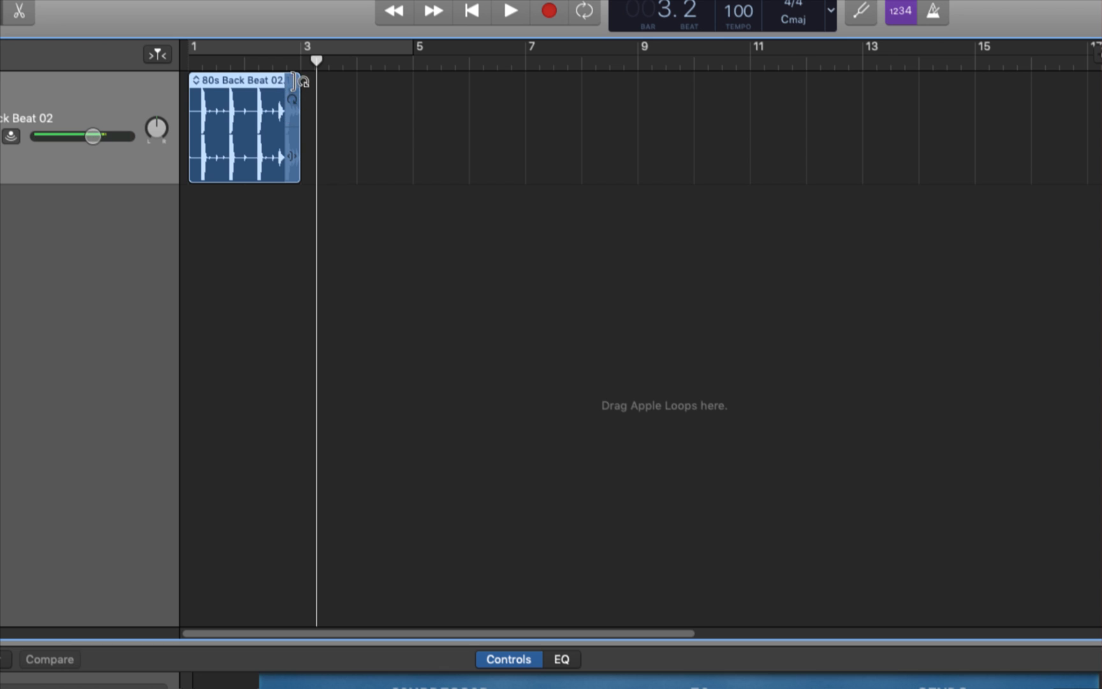
pyautogui.moveTo(300, 81); pyautogui.dragTo(852, 109)
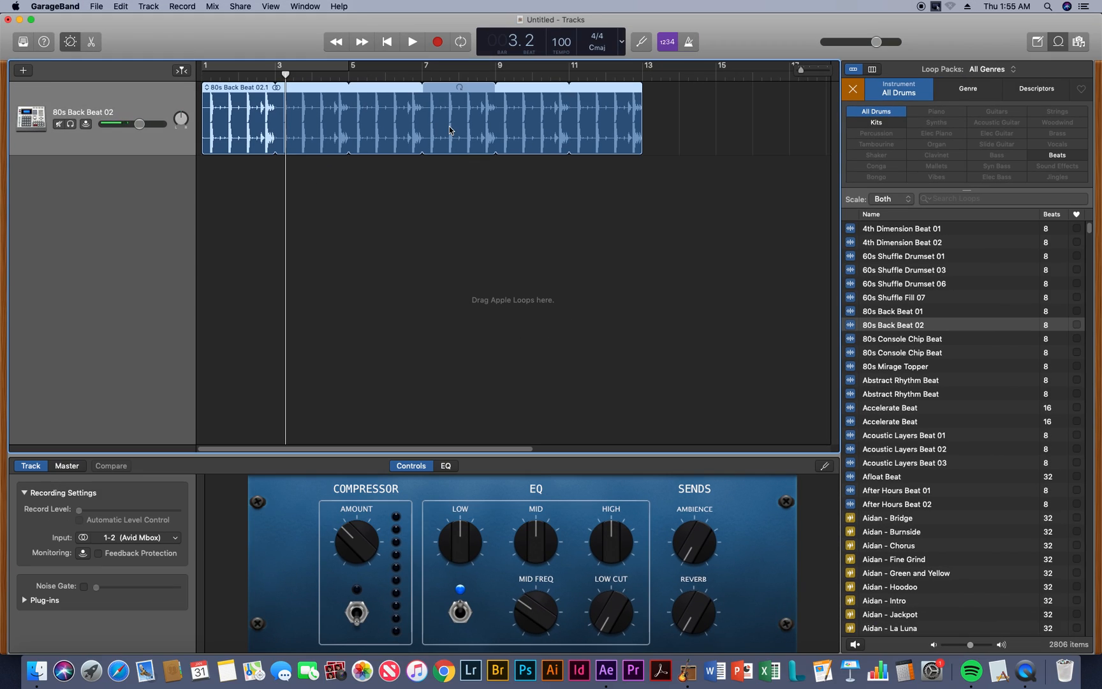
# Play the looped 80s Back Beat 02 region from the project start and stop around bar 2
pyautogui.press('Return')
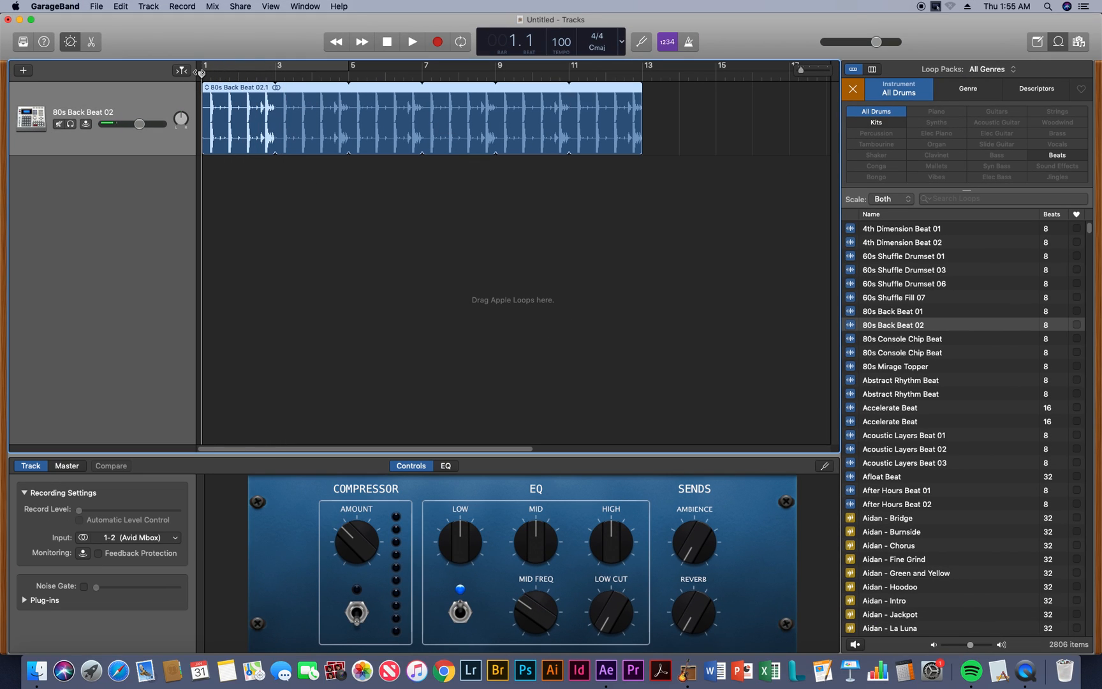
pyautogui.press('space')
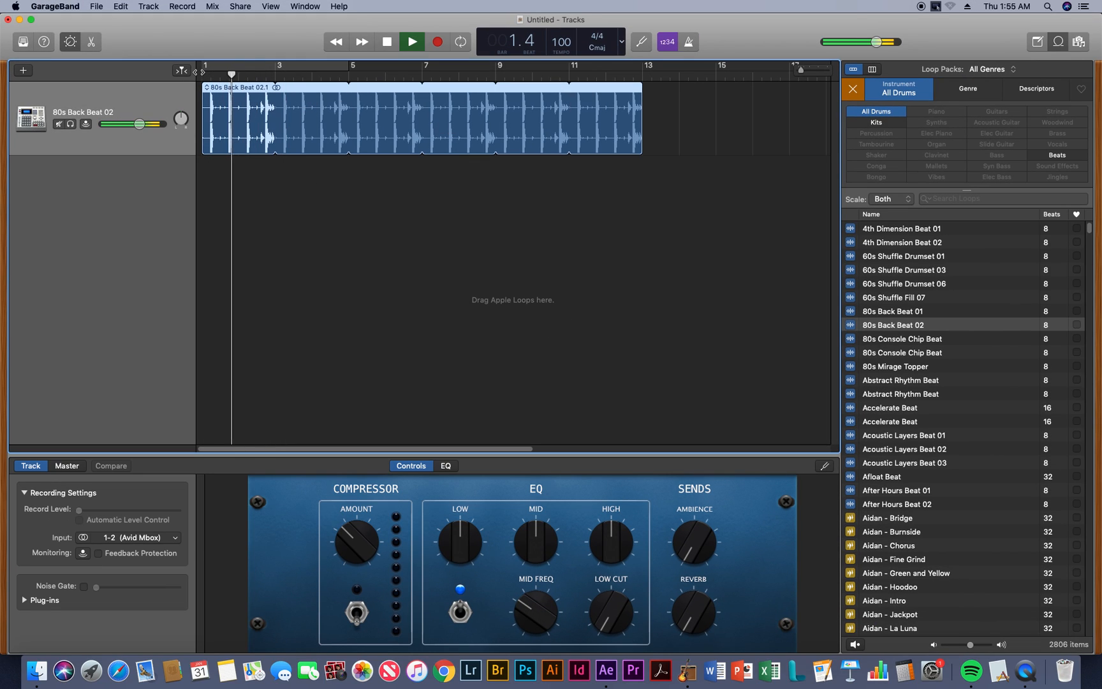
pyautogui.press('space')
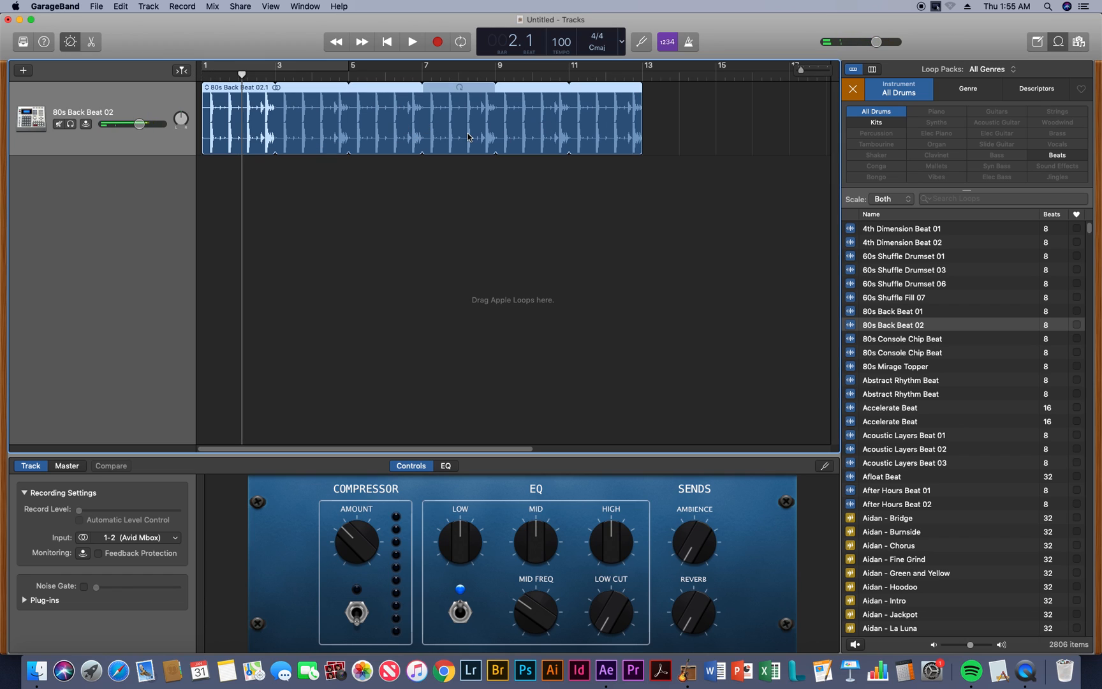
# Check the animation's duration in After Effects by moving the time indicator to the composition's end, and return to GarageBand
pyautogui.click(606, 671)
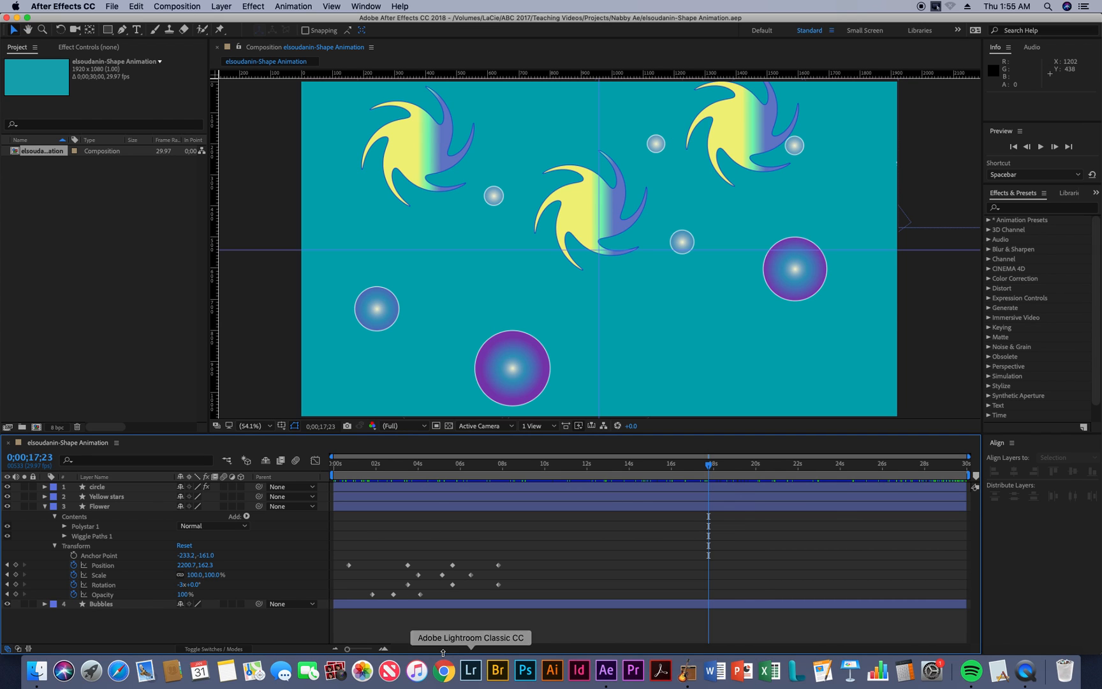
pyautogui.moveTo(710, 464); pyautogui.dragTo(983, 474)
pyautogui.moveTo(924, 470); pyautogui.dragTo(975, 469)
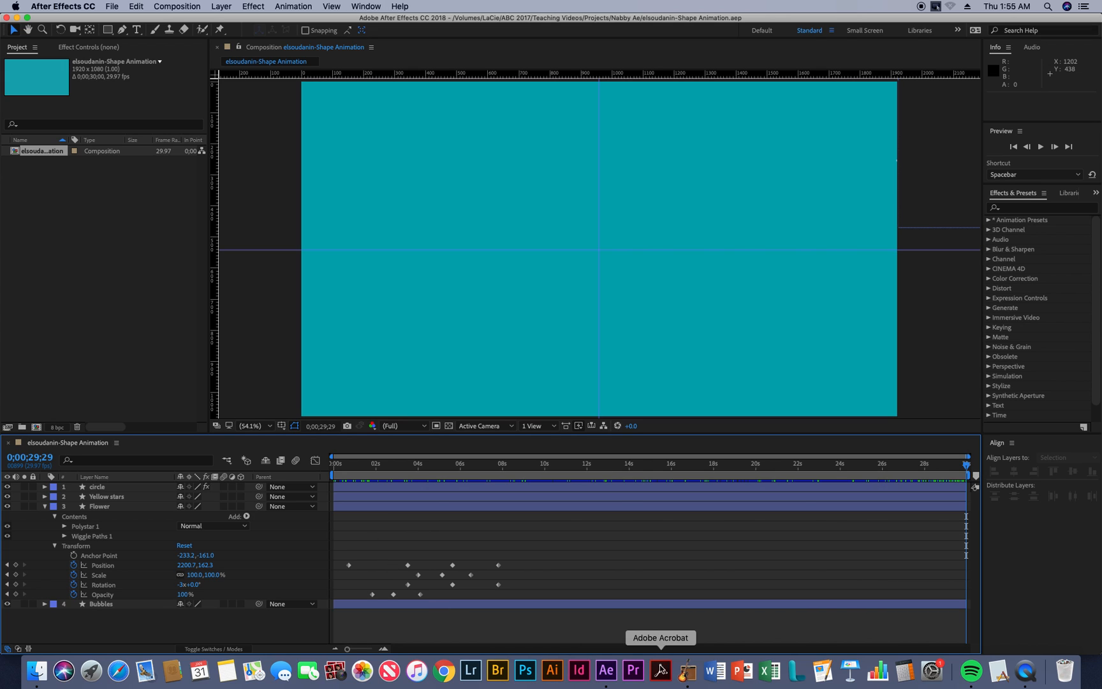
pyautogui.click(685, 674)
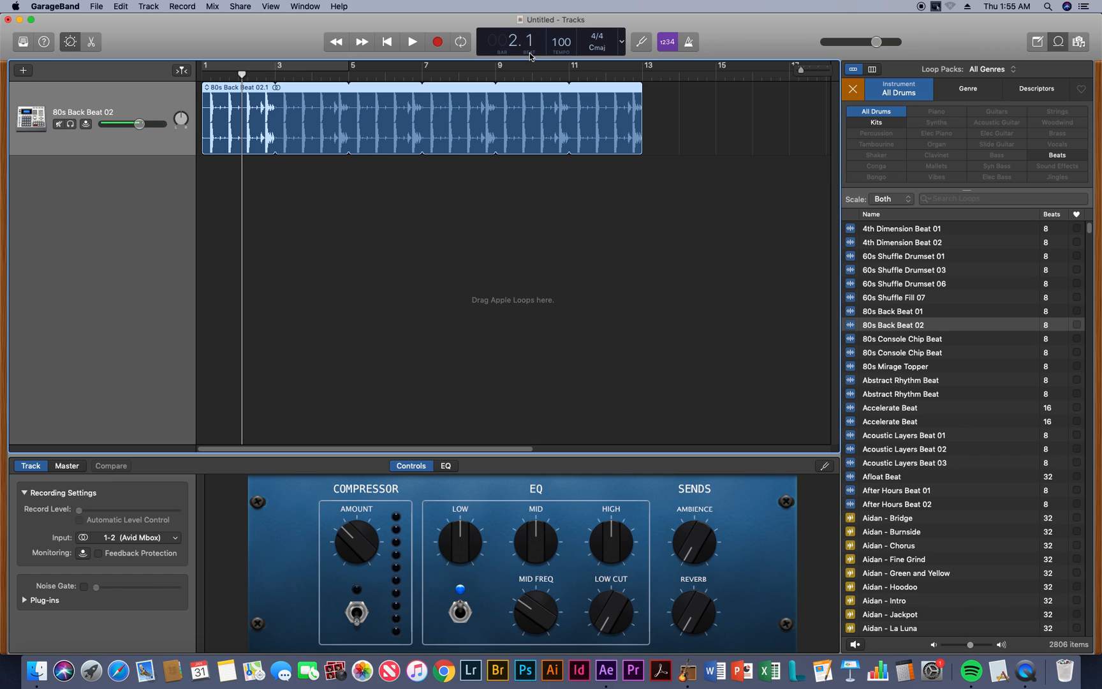
# Set the LCD display to Beats & Time and play the beat from between bars 6 and 7
pyautogui.click(621, 43)
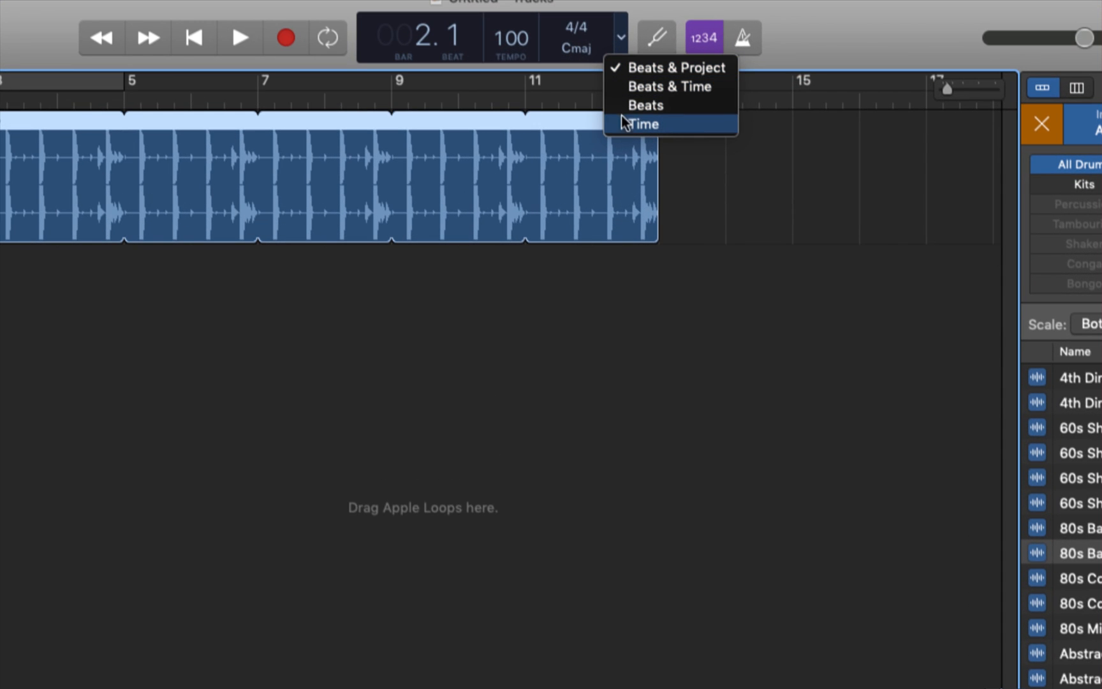
pyautogui.click(654, 86)
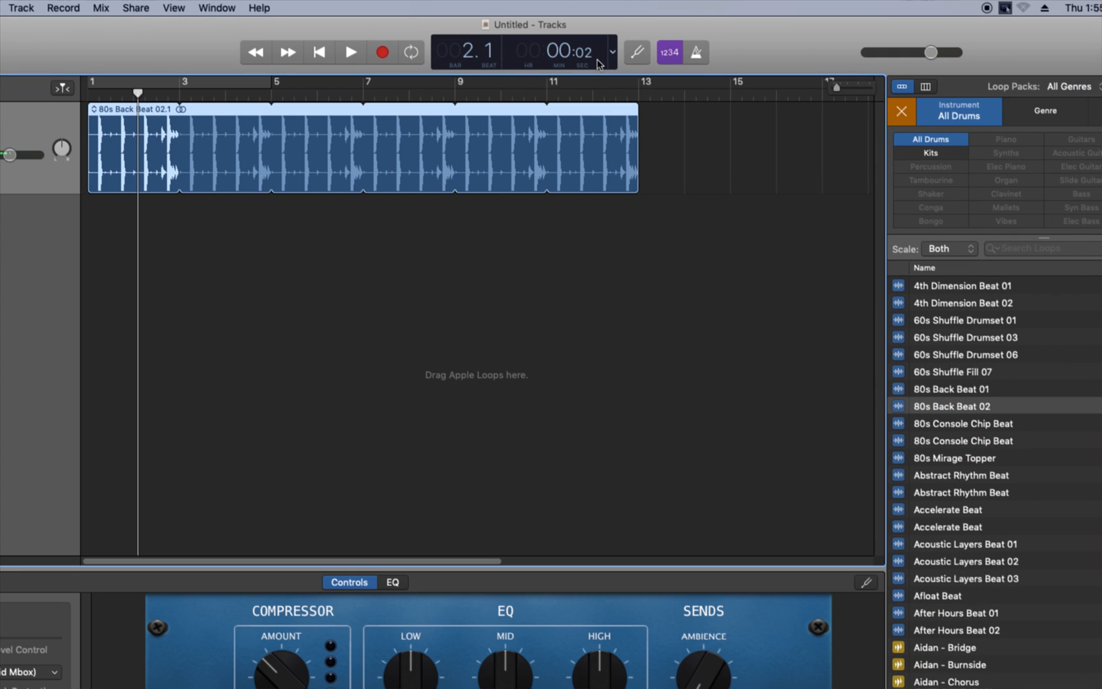
pyautogui.click(350, 96)
pyautogui.press('space')
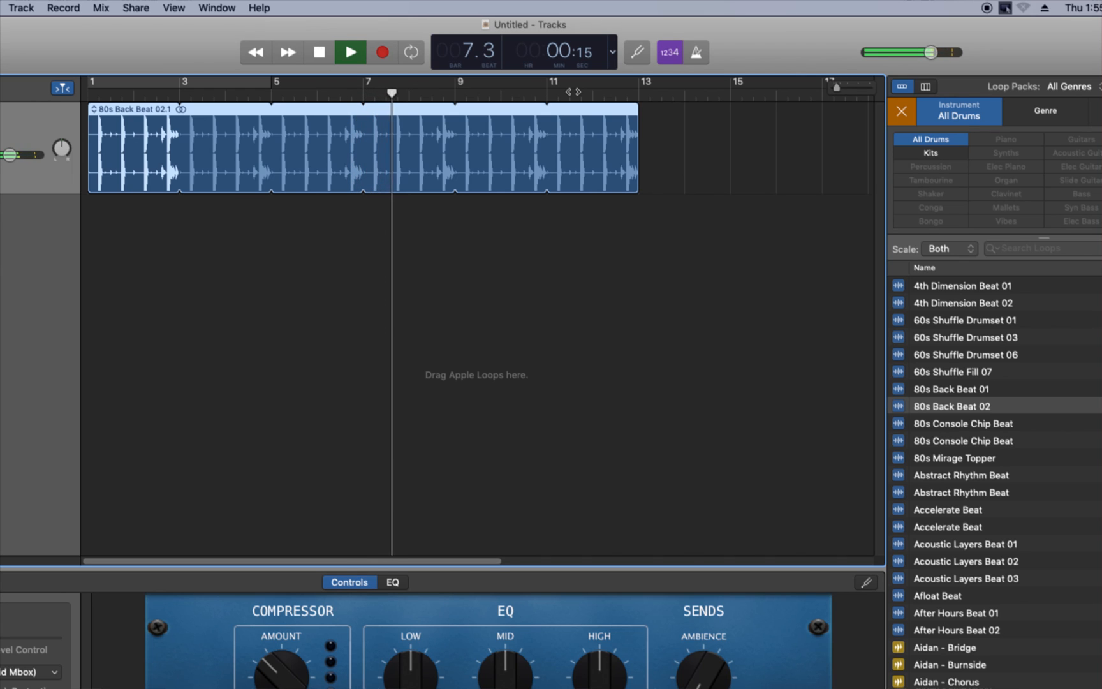
pyautogui.press('space')
# Set the LCD display to Time and return the playhead to the start of the project
pyautogui.click(613, 52)
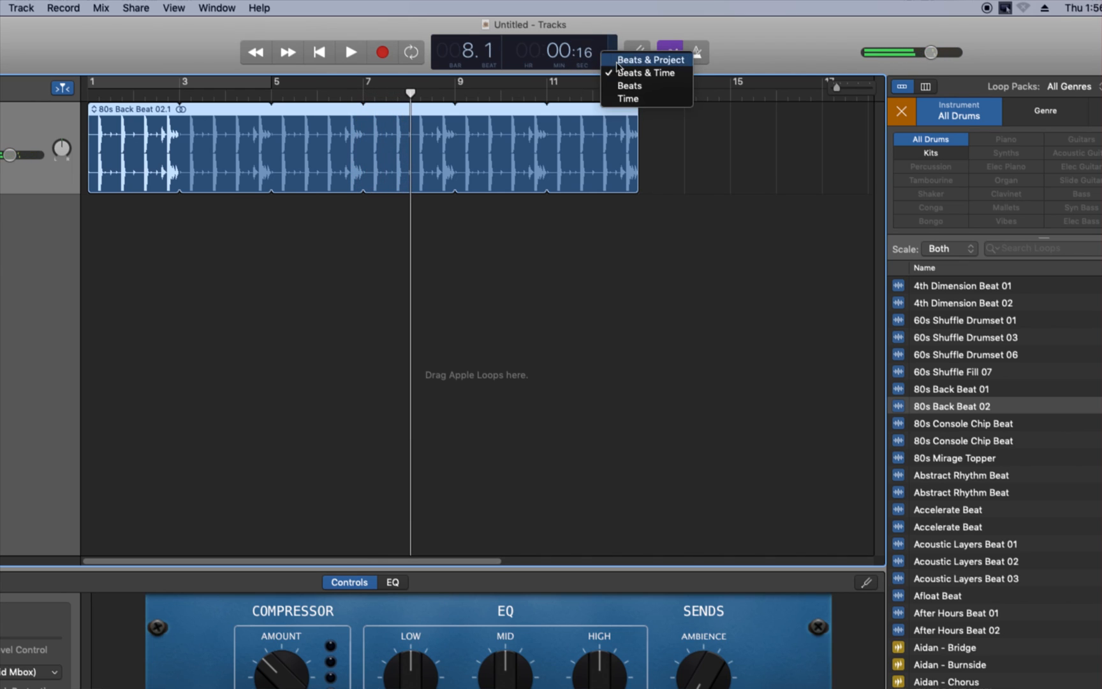
pyautogui.click(629, 99)
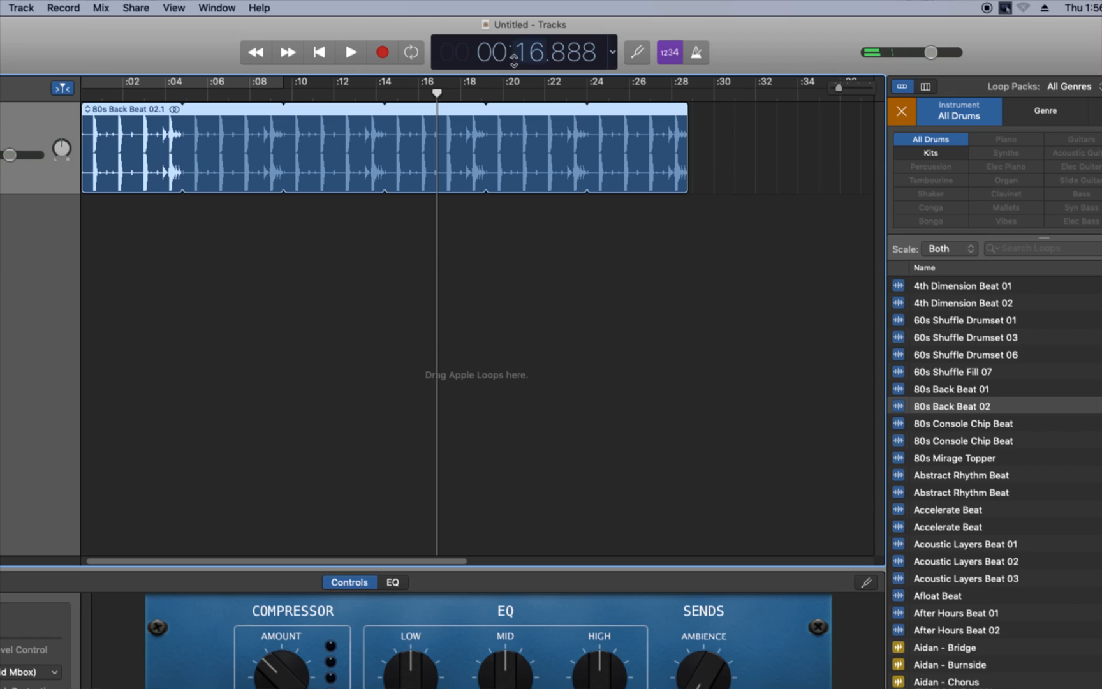
pyautogui.moveTo(440, 90); pyautogui.dragTo(84, 91)
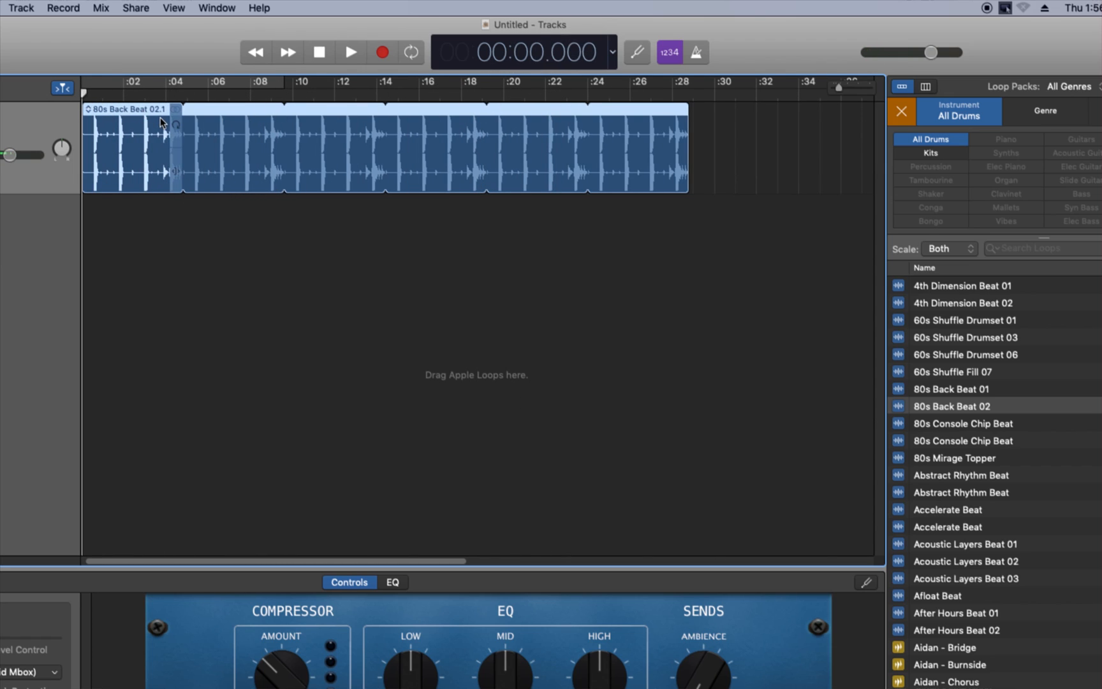
# Play the looped beat, skip ahead to about 20 seconds, and stop just before the region's end
pyautogui.press('space')
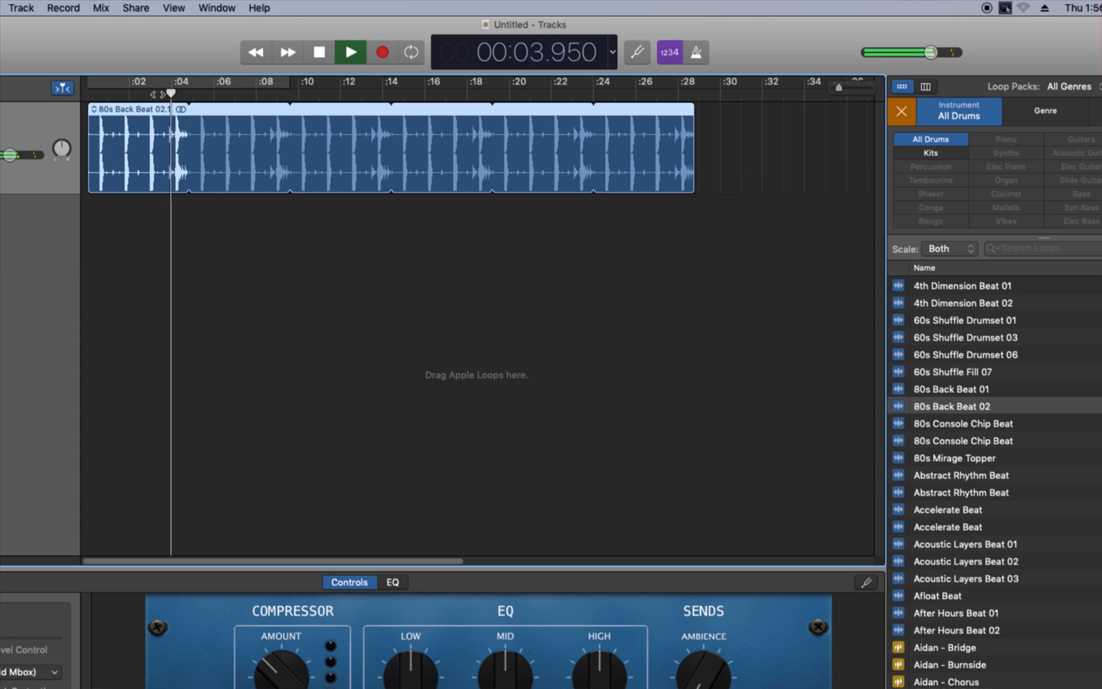
pyautogui.moveTo(182, 93); pyautogui.dragTo(504, 92)
pyautogui.hscroll(1, 509, 108)
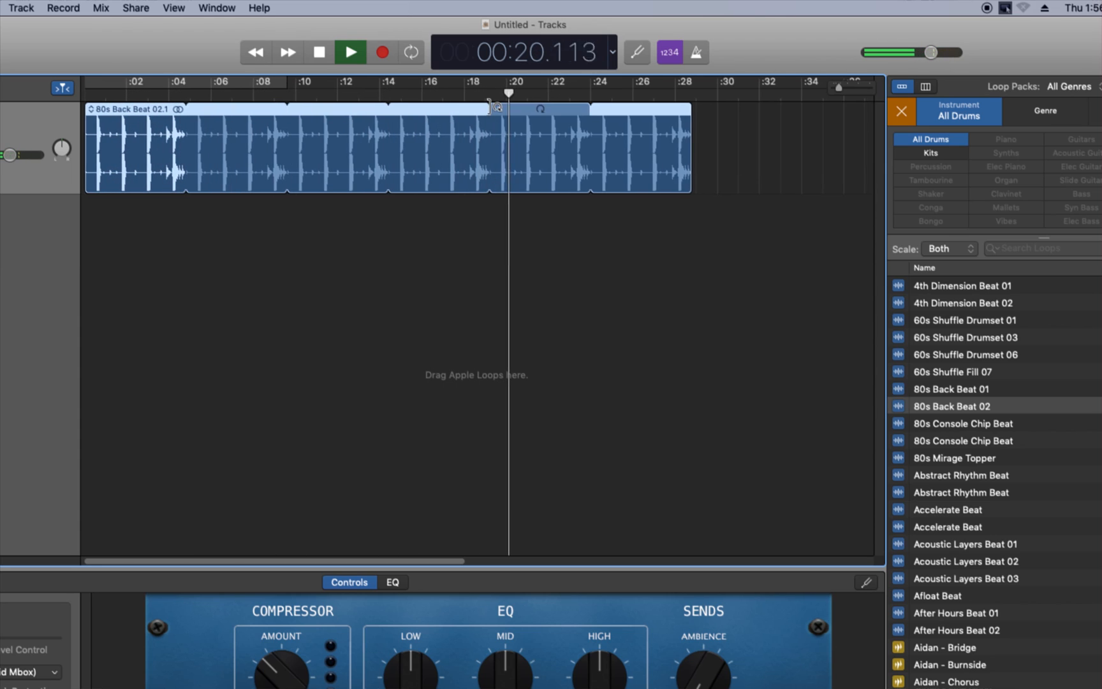
pyautogui.hscroll(3, 509, 109)
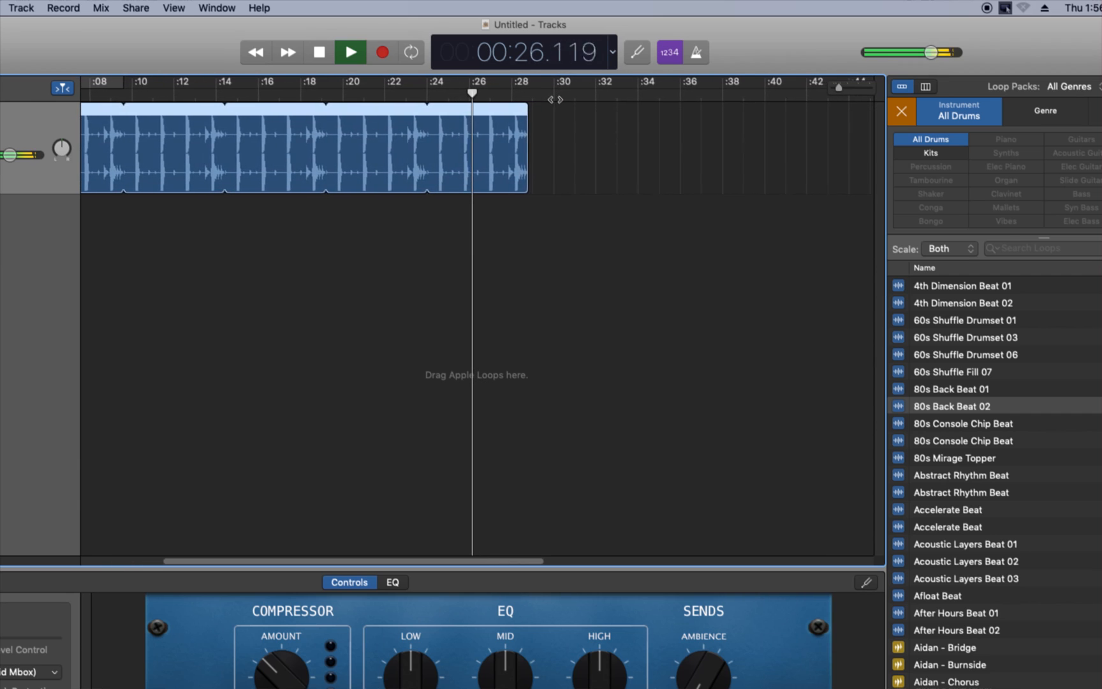
pyautogui.press('space')
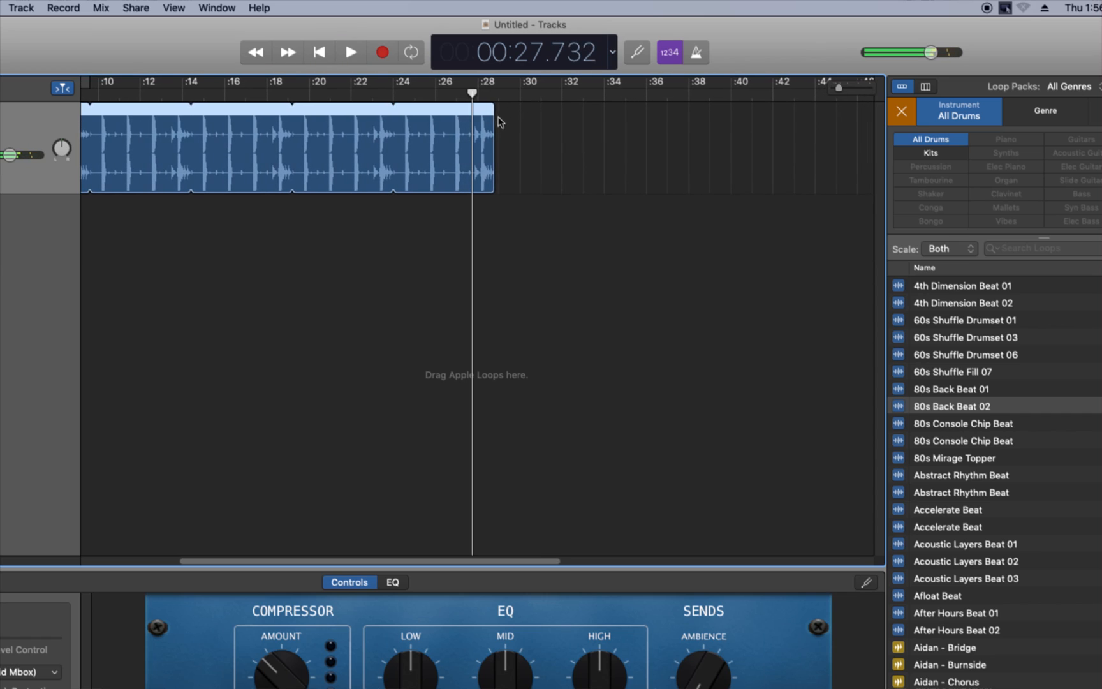
# Extend the looped 80s Back Beat 02 region to about 30 seconds and resume playback
pyautogui.moveTo(492, 118); pyautogui.dragTo(529, 118)
pyautogui.press('space')
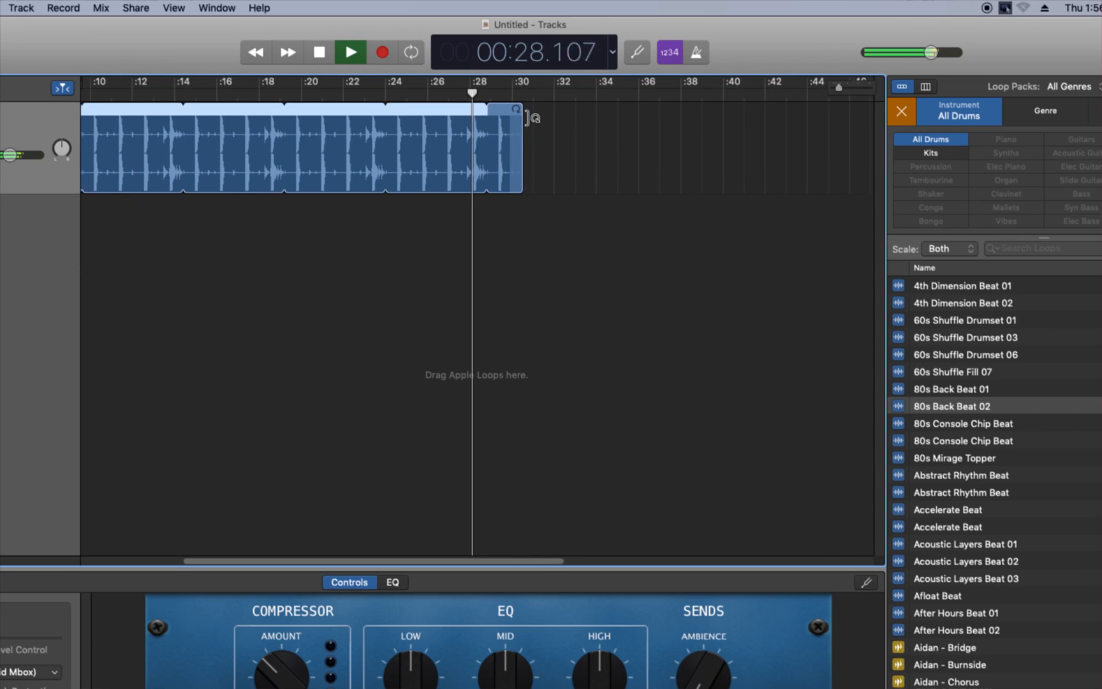
# Extend the looped 80s Back Beat 02 region to about 33 seconds, play its ending, and return the playhead to the start
pyautogui.press('space')
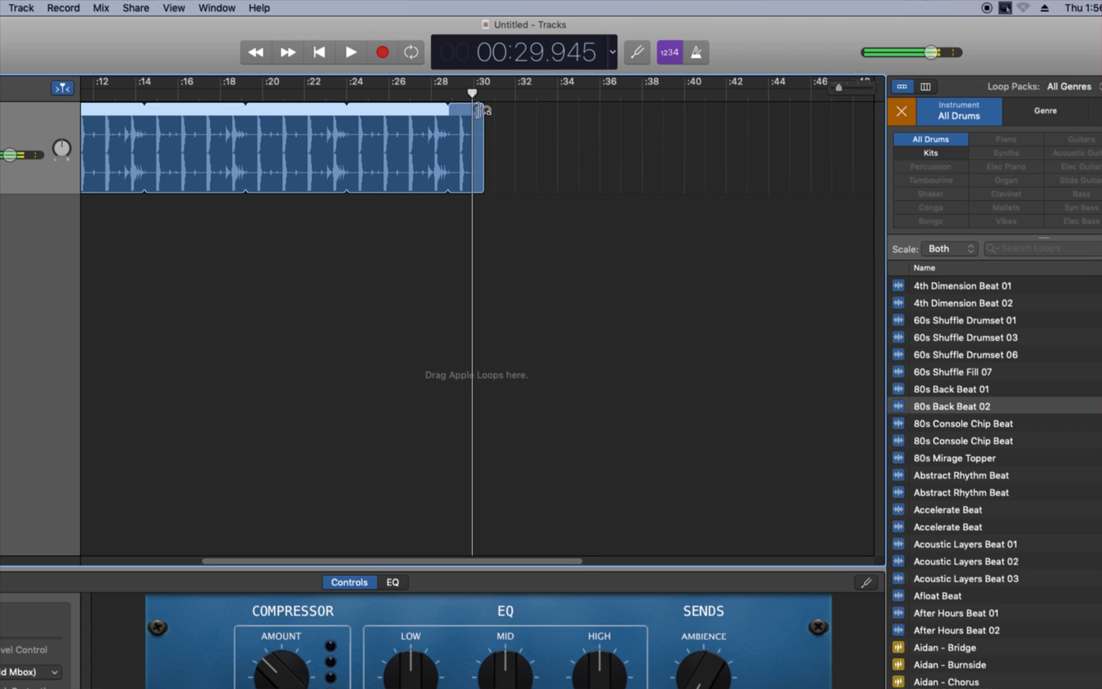
pyautogui.moveTo(483, 110); pyautogui.dragTo(542, 137)
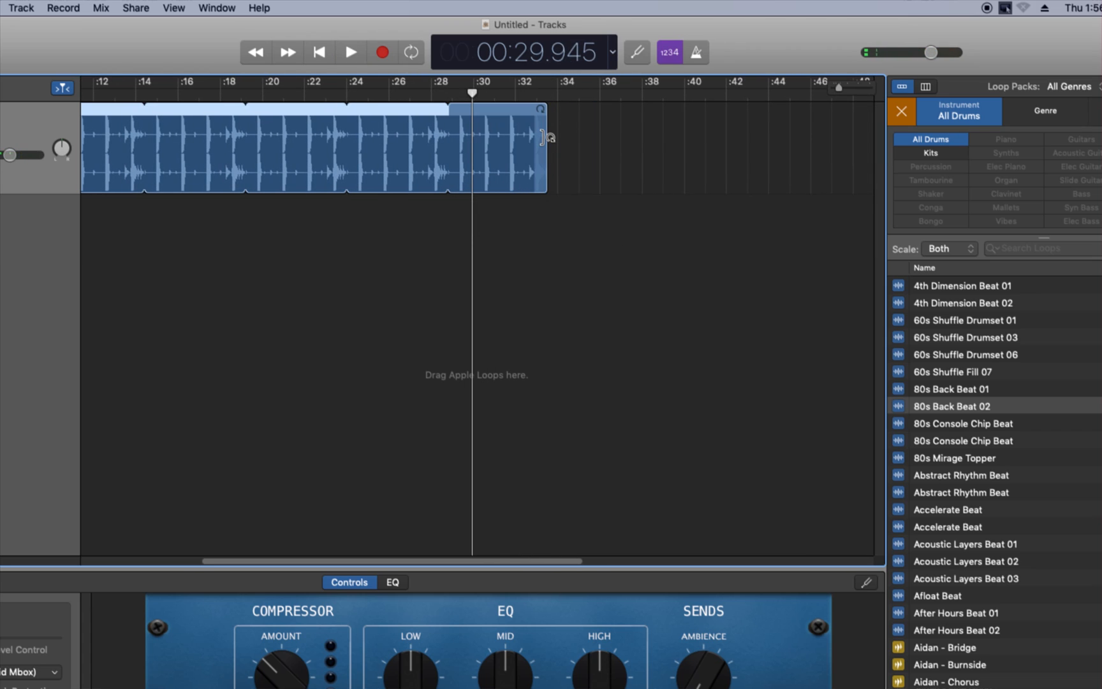
pyautogui.press('space')
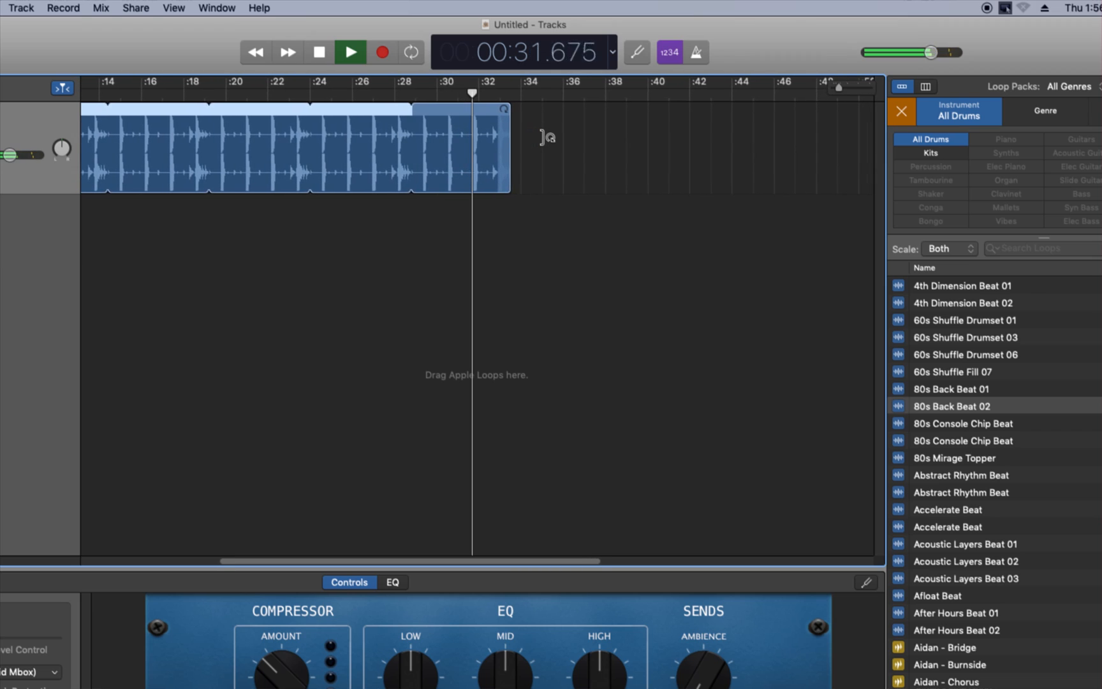
pyautogui.press('space')
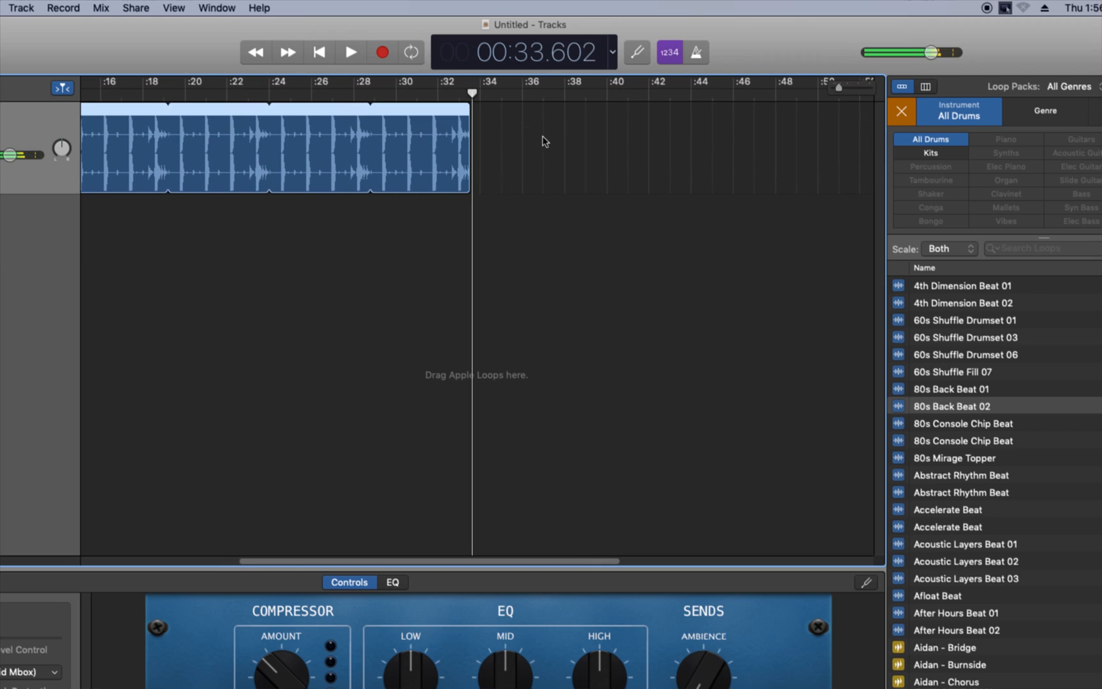
pyautogui.moveTo(268, 561); pyautogui.dragTo(85, 573)
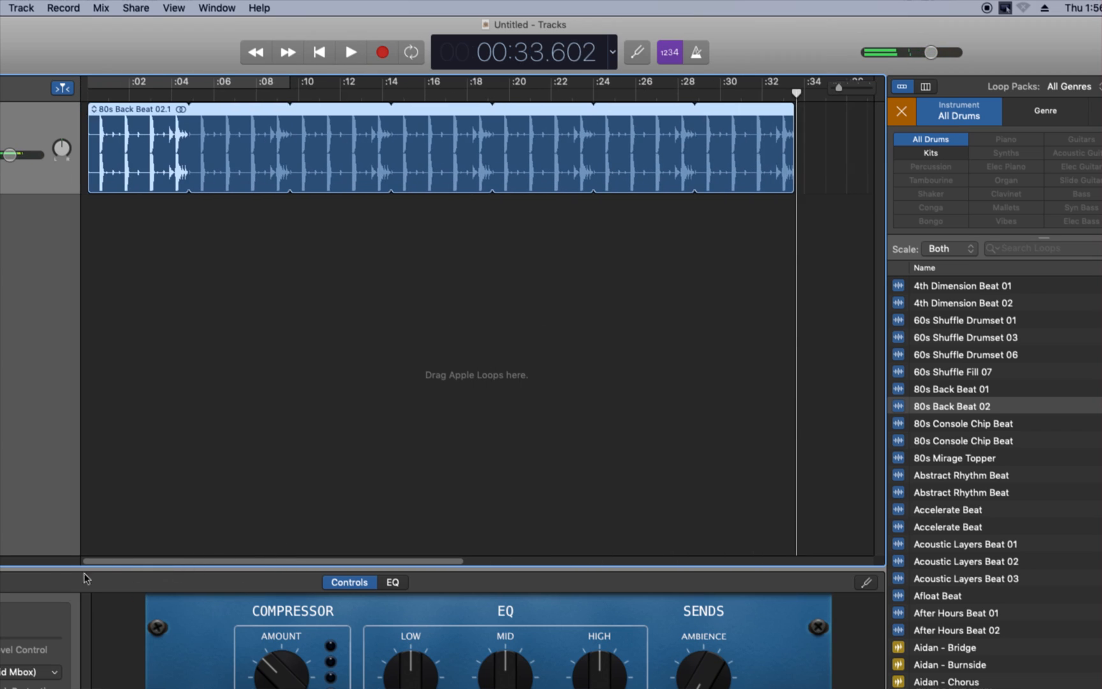
pyautogui.click(102, 92)
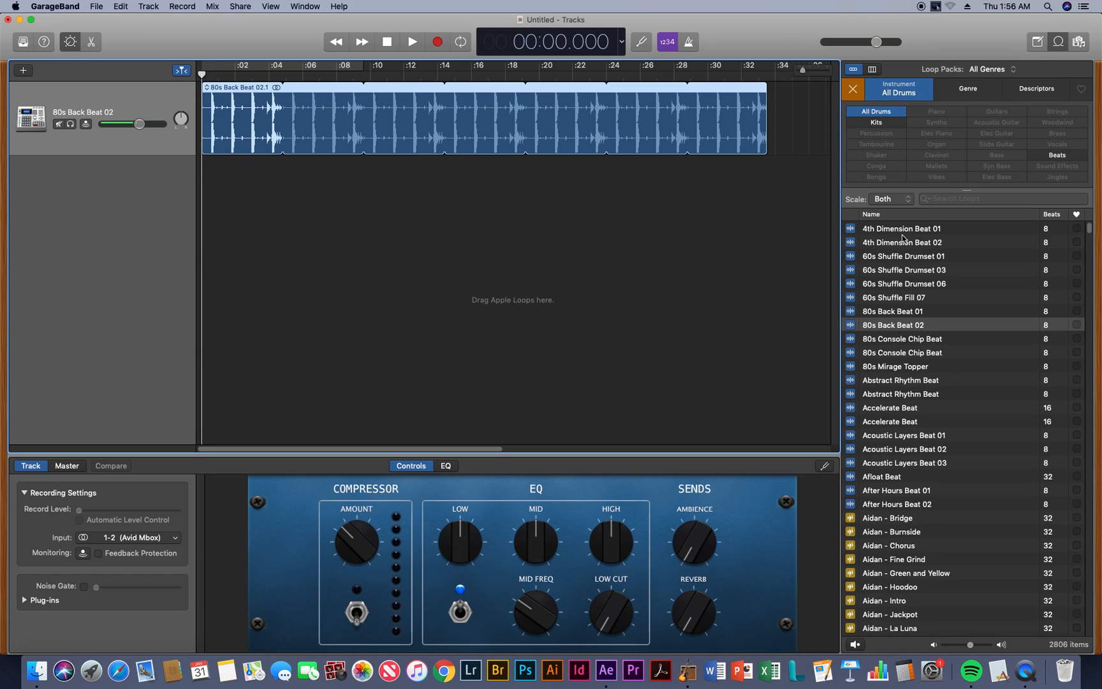
# Switch the loop filter from All Drums to Synths and preview 80s Classic Lead Synth and 70s Choral Riff Layers
pyautogui.click(852, 90)
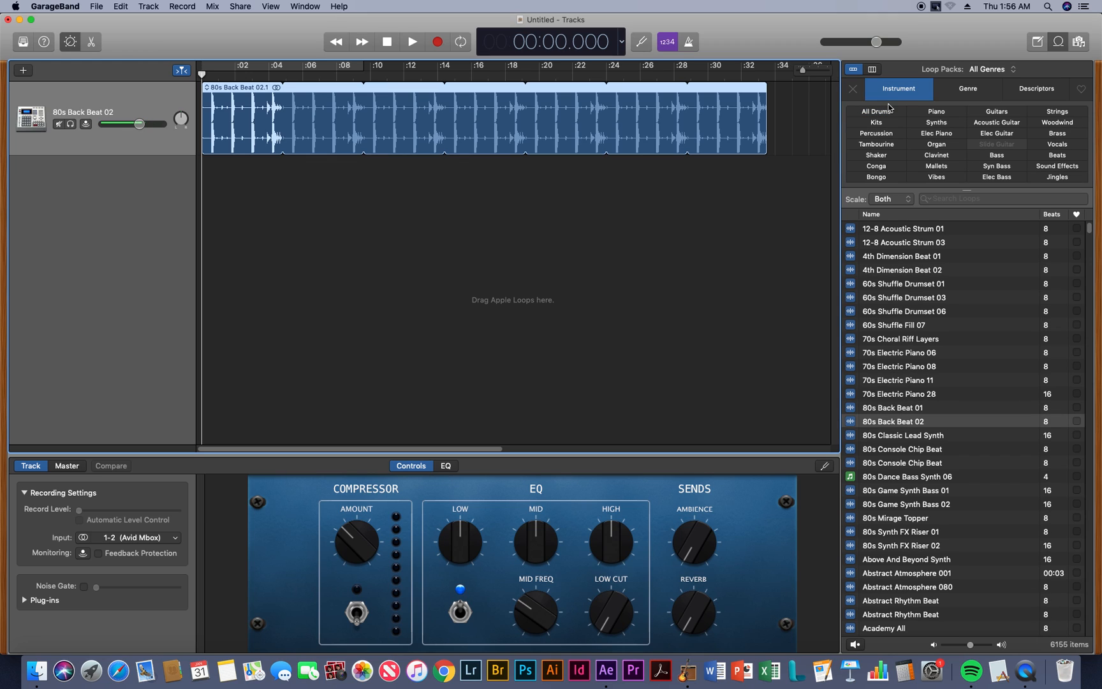
pyautogui.click(943, 124)
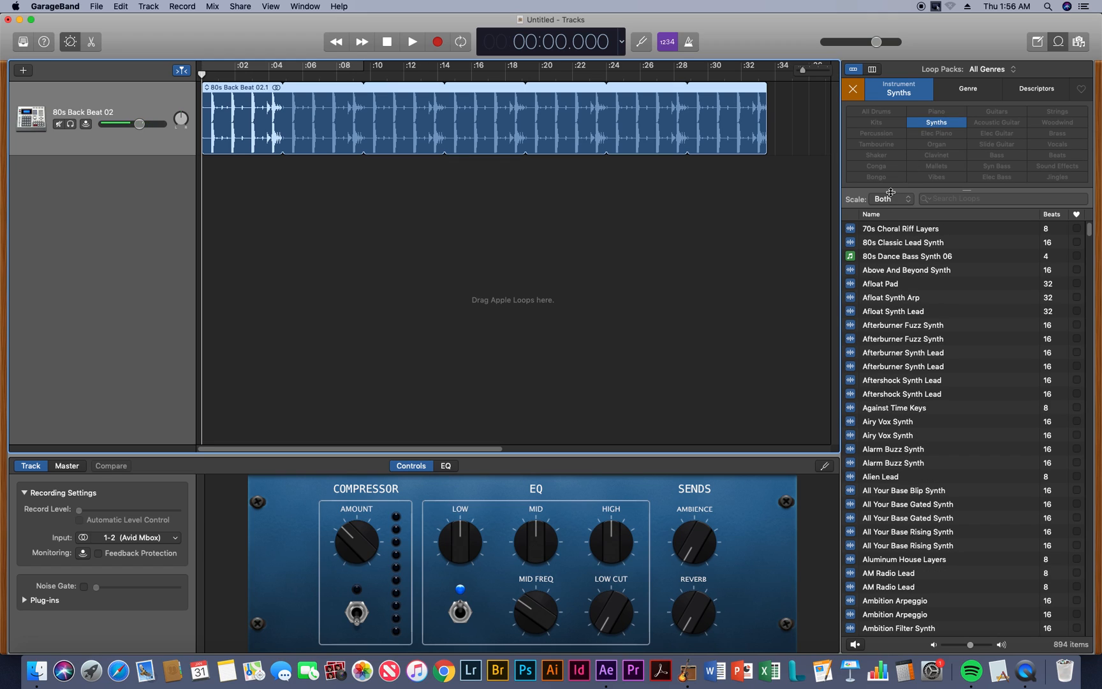
pyautogui.click(849, 245)
pyautogui.click(850, 244)
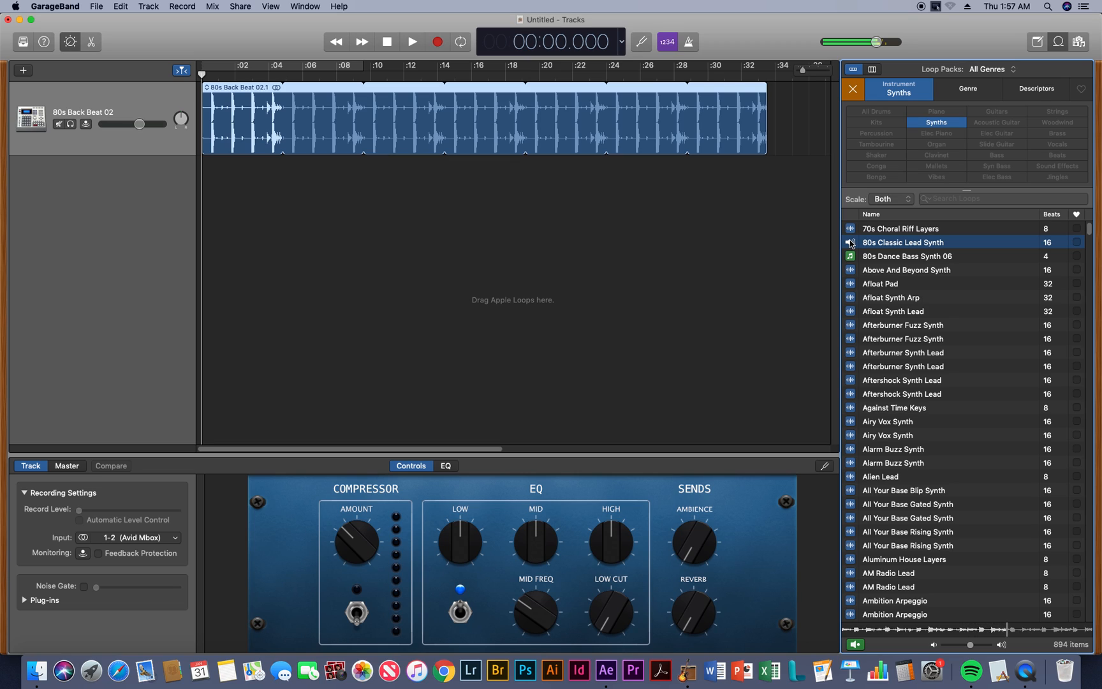
pyautogui.click(850, 243)
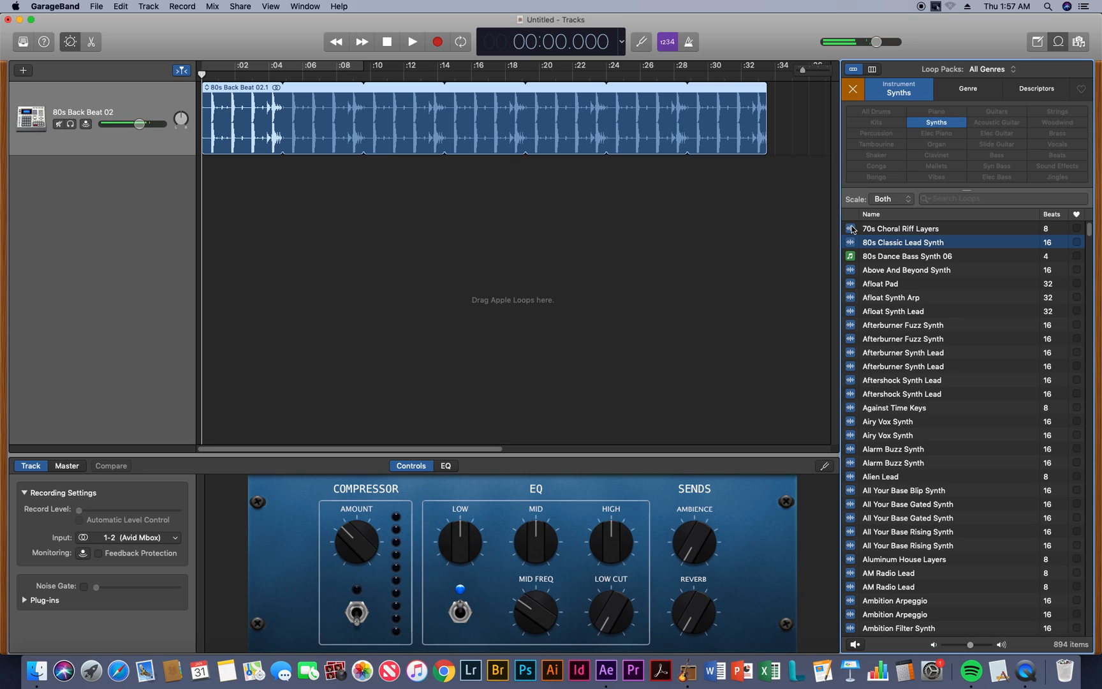
pyautogui.click(851, 229)
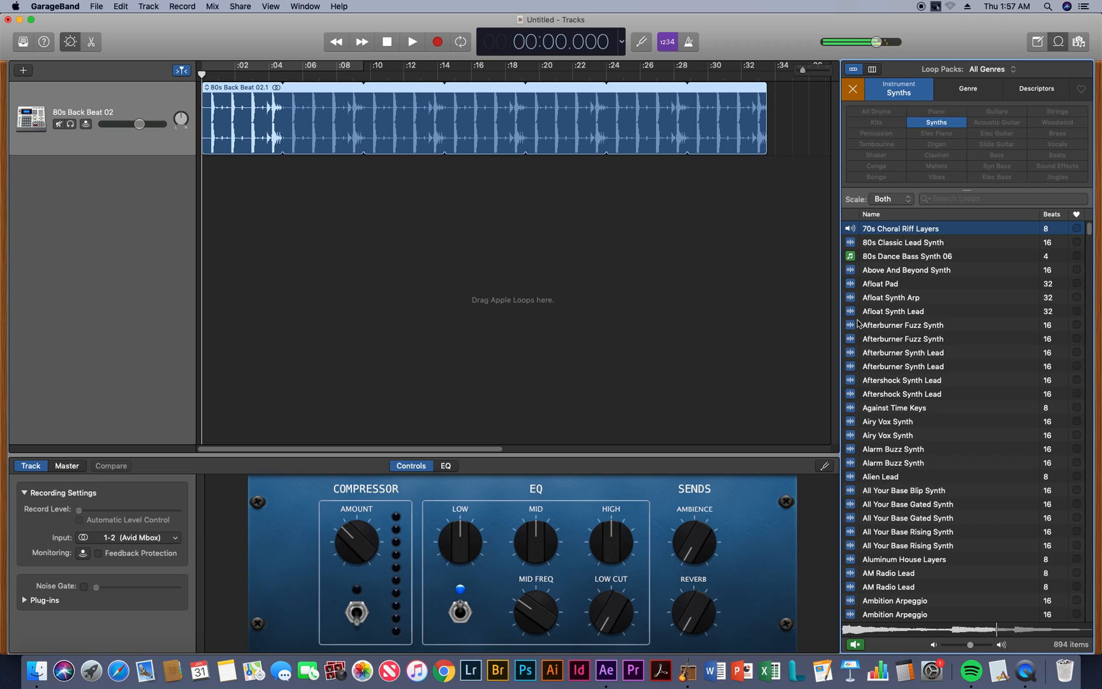
# Preview the two Airy Vox Synth loops, Alien Lead, and the first Afterburner Fuzz Synth loop
pyautogui.click(850, 422)
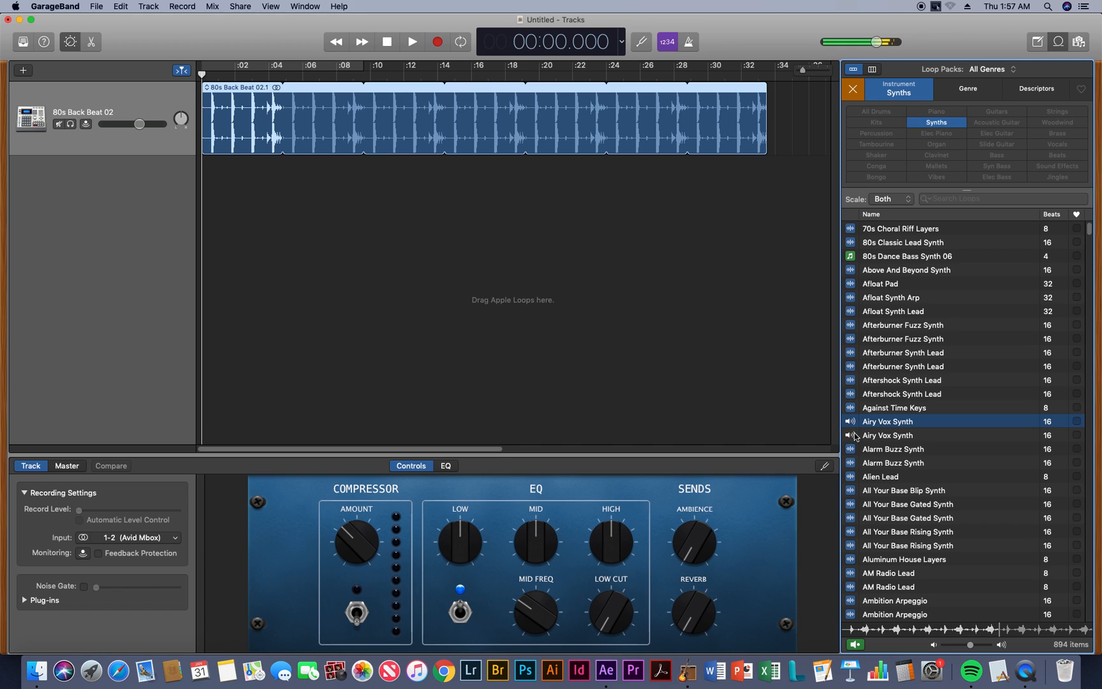
pyautogui.click(850, 436)
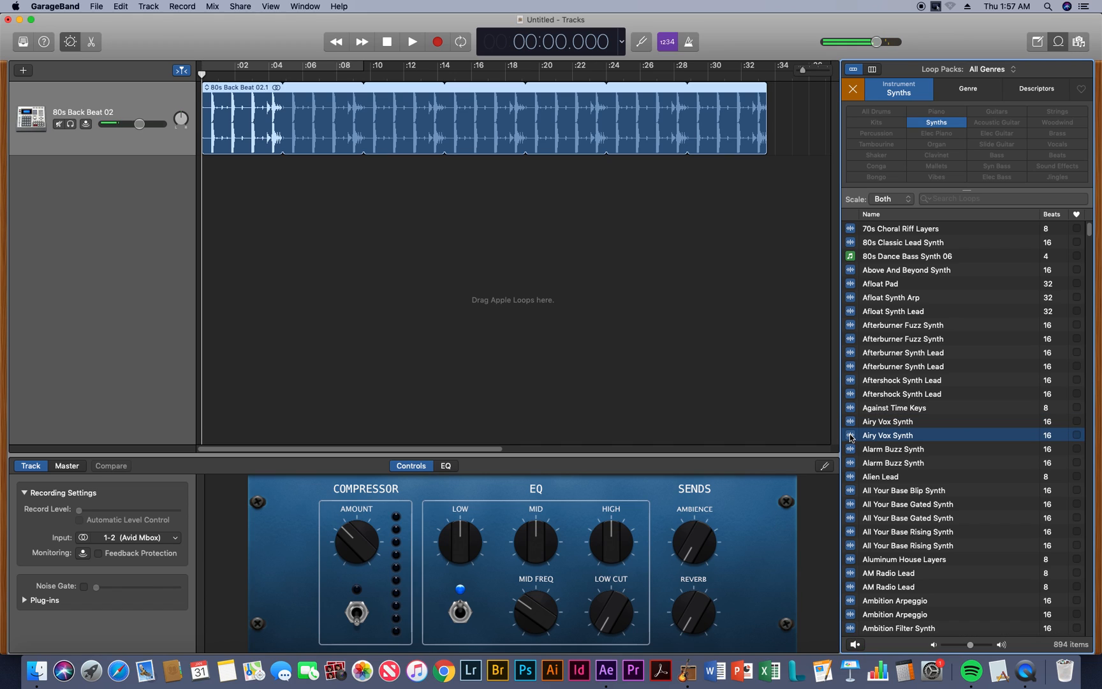
pyautogui.click(850, 436)
pyautogui.click(850, 477)
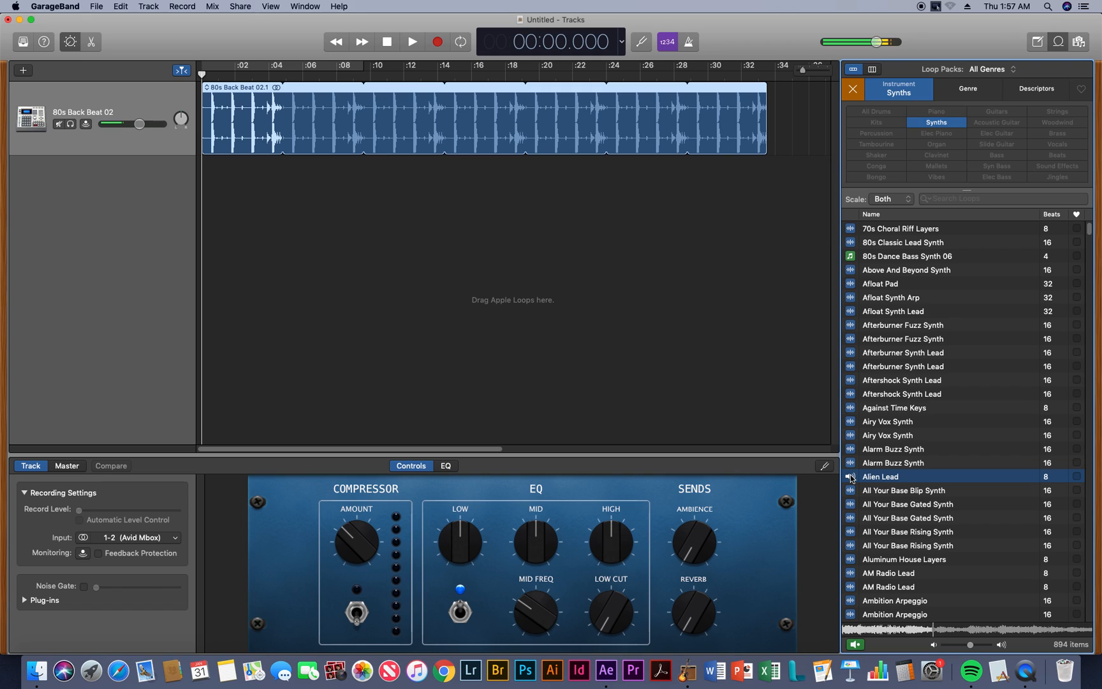
pyautogui.click(851, 325)
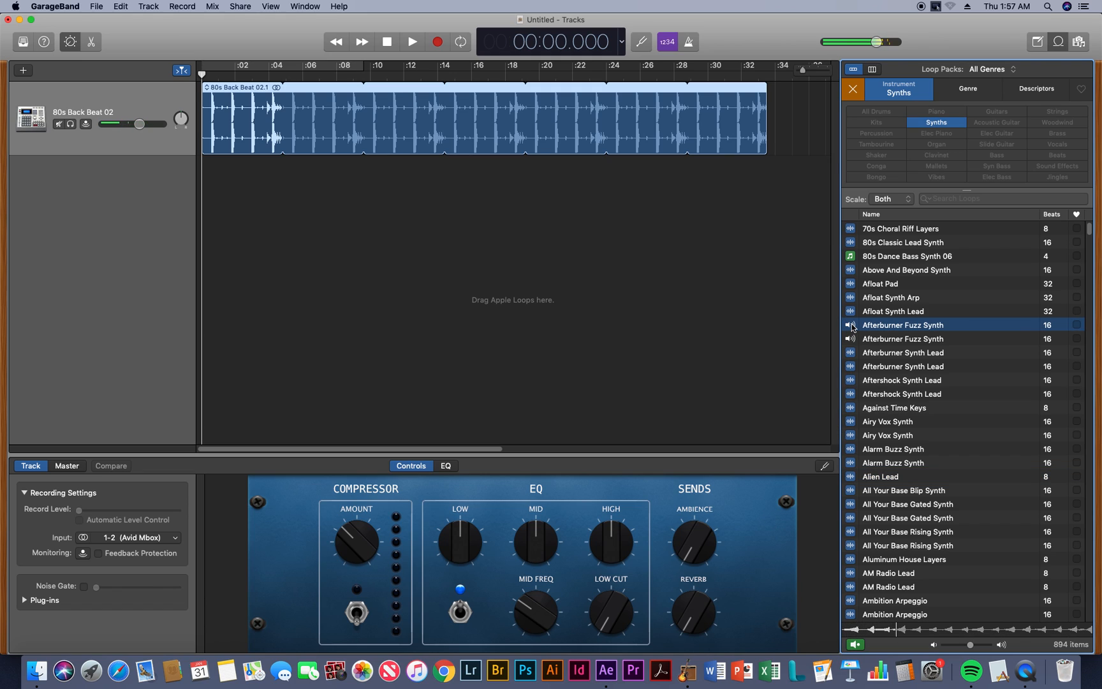
pyautogui.click(851, 325)
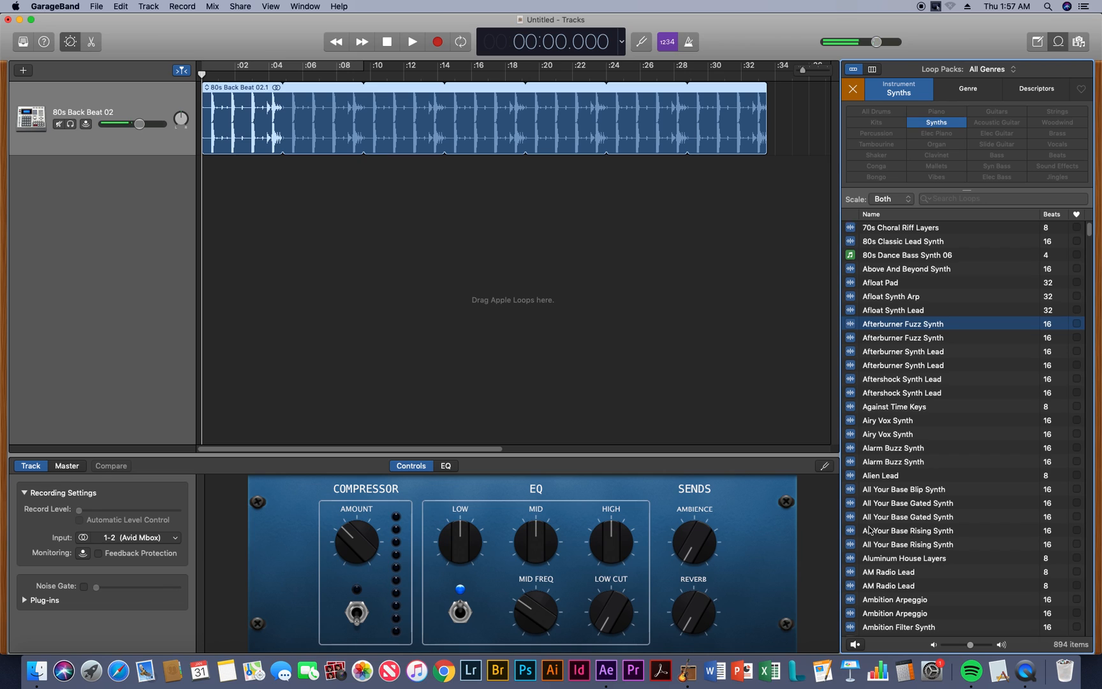
# Preview the second Anthem Fever Synth, the first Ambition Arpeggio, and the second Barricade Arpeggio loops
pyautogui.scroll(-5, 869, 529)
pyautogui.scroll(-5, 869, 529)
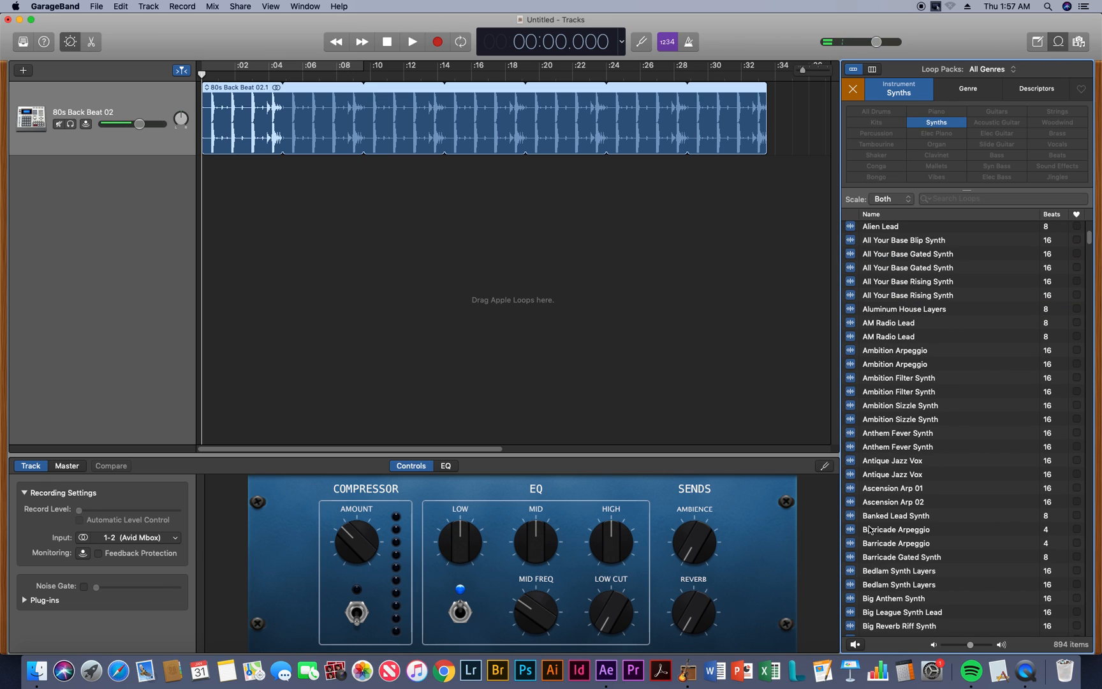
pyautogui.click(851, 446)
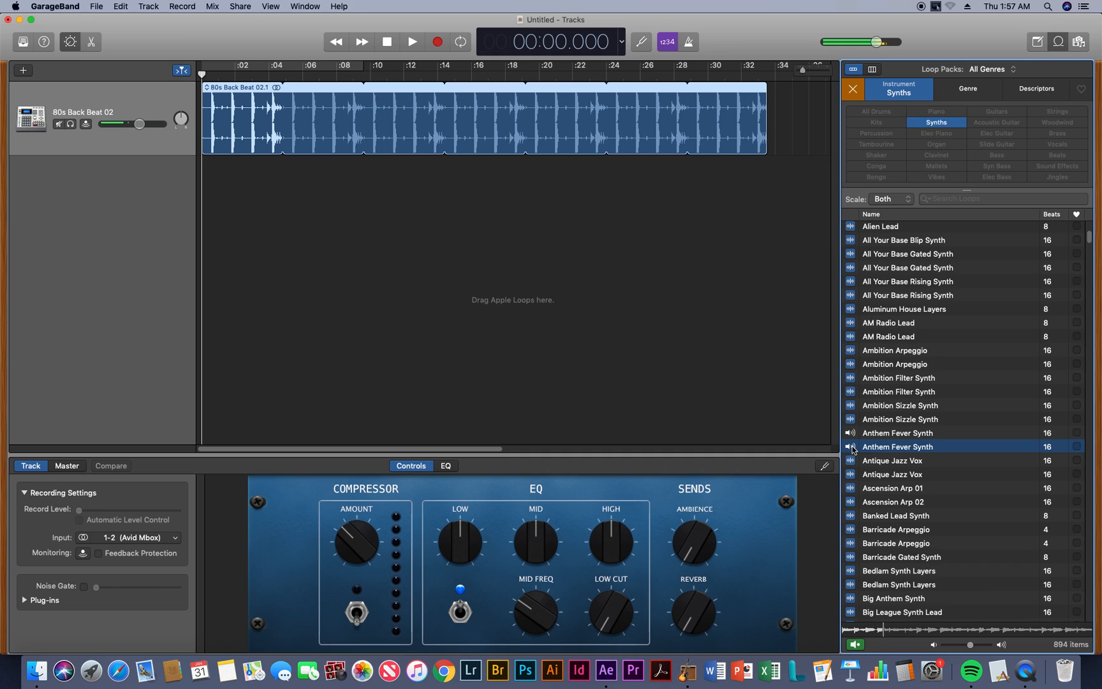
pyautogui.click(851, 447)
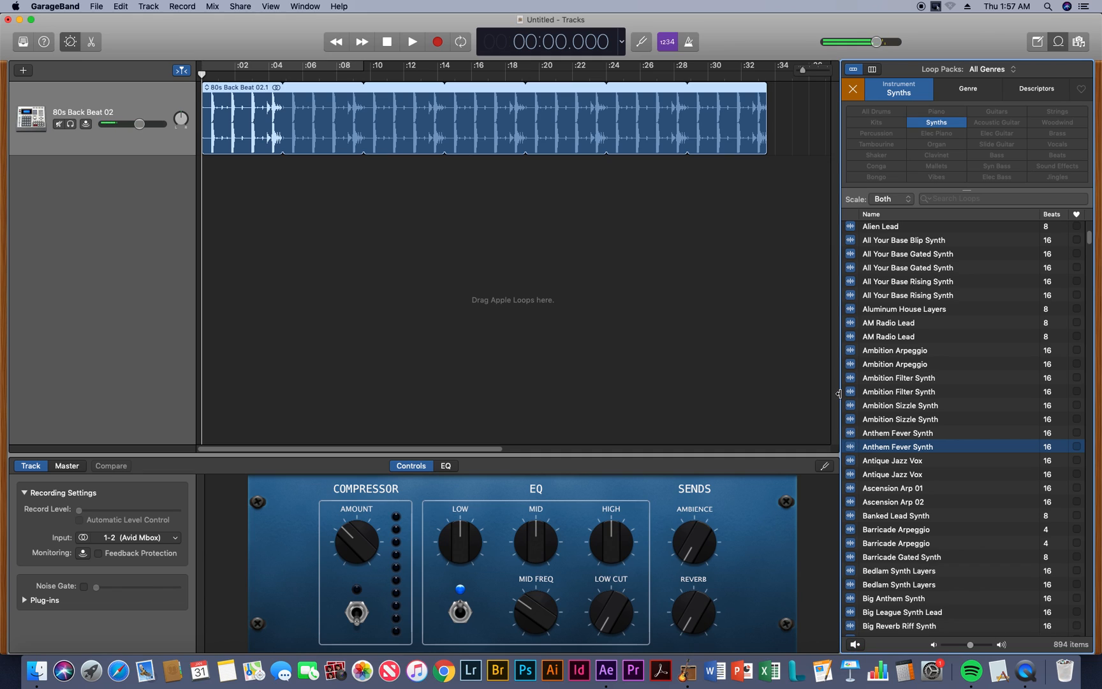
pyautogui.click(851, 352)
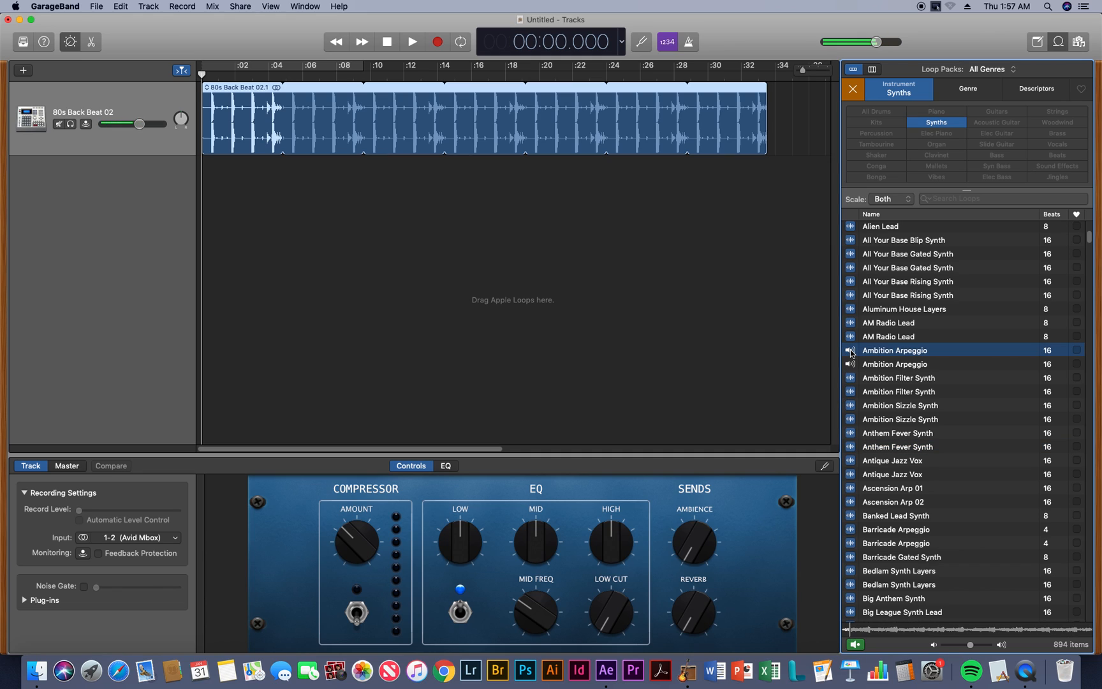
pyautogui.click(851, 352)
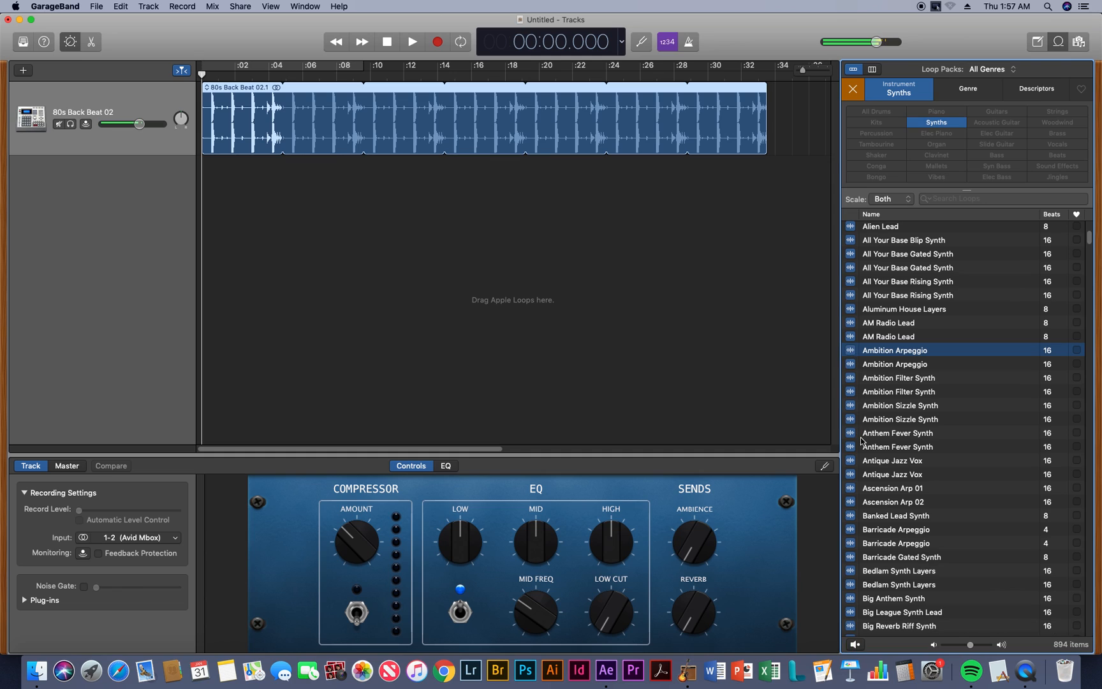
pyautogui.click(851, 543)
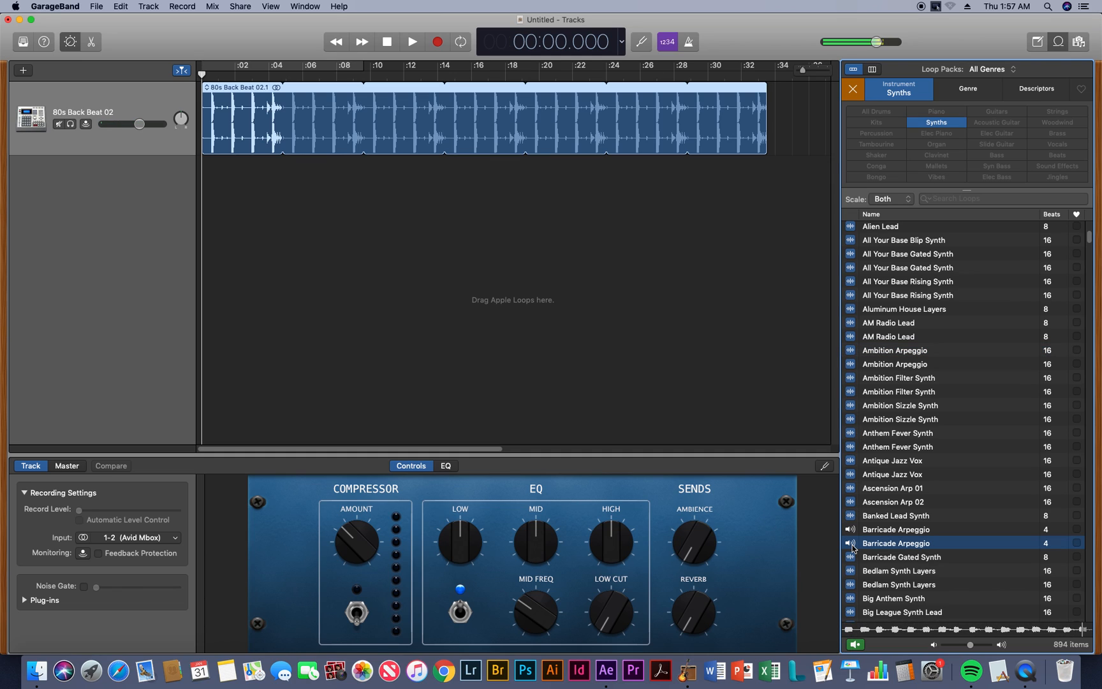
pyautogui.click(852, 546)
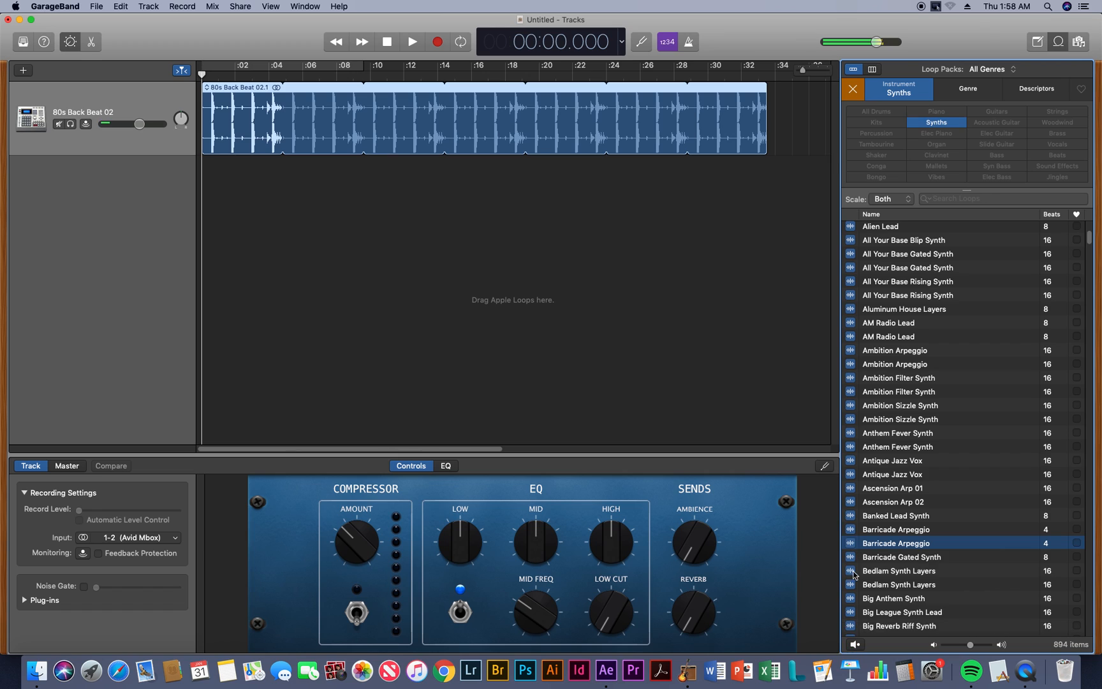
# Preview the first Black Tie Chimes loop further down the Synths list
pyautogui.scroll(-4, 855, 597)
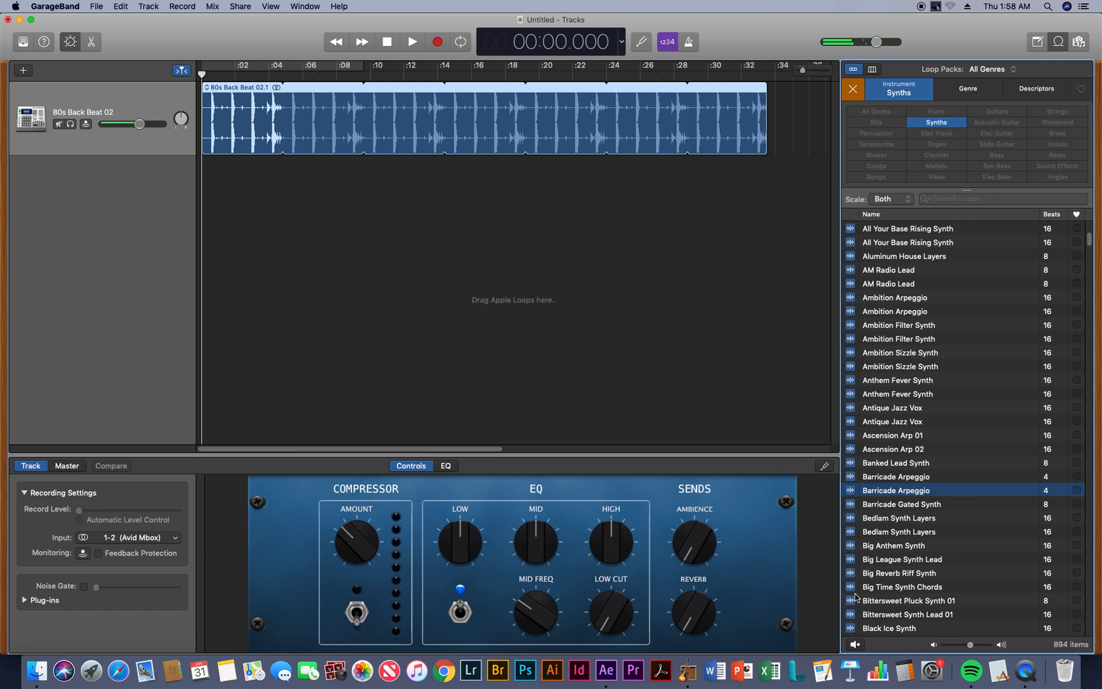
pyautogui.scroll(-4, 855, 597)
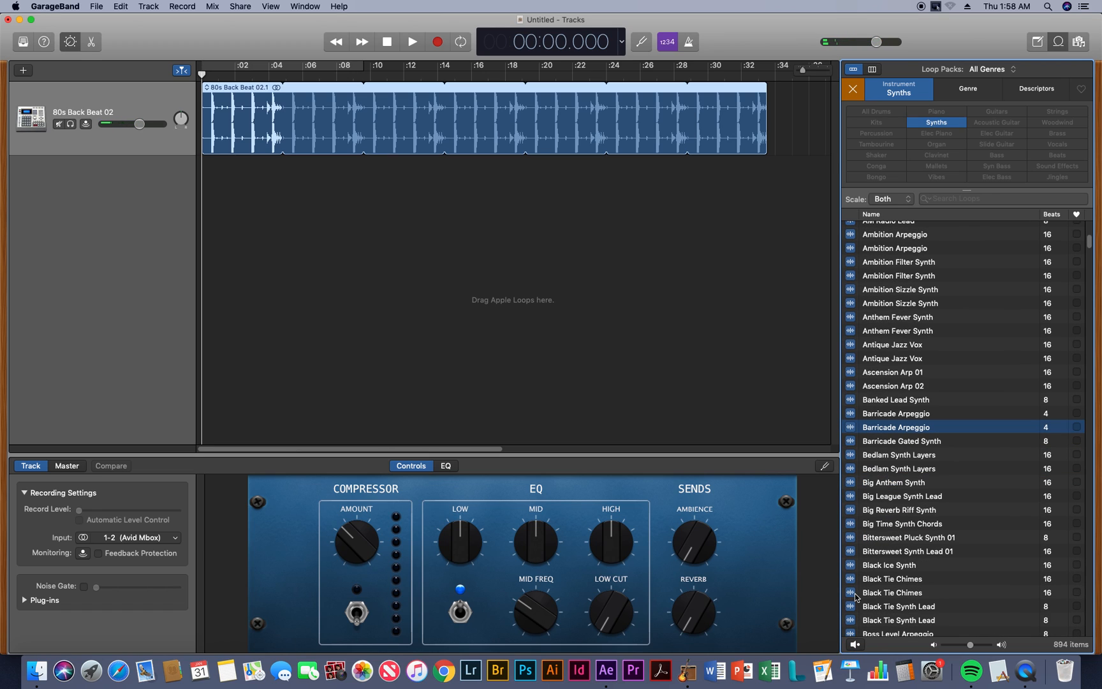
pyautogui.click(851, 579)
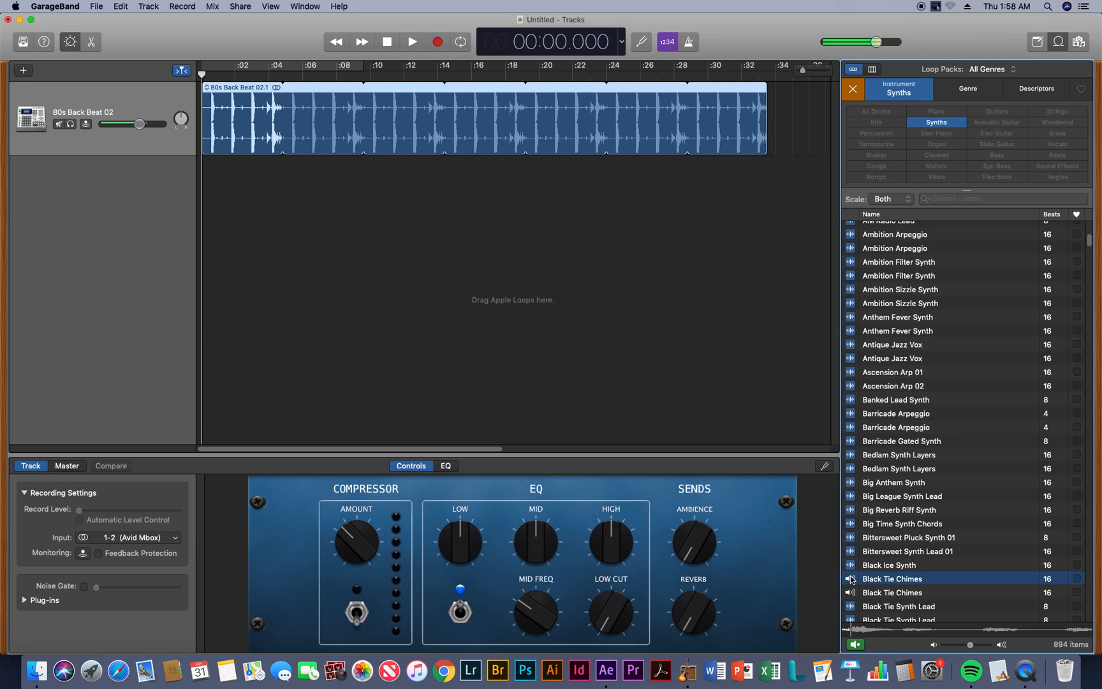
pyautogui.click(851, 579)
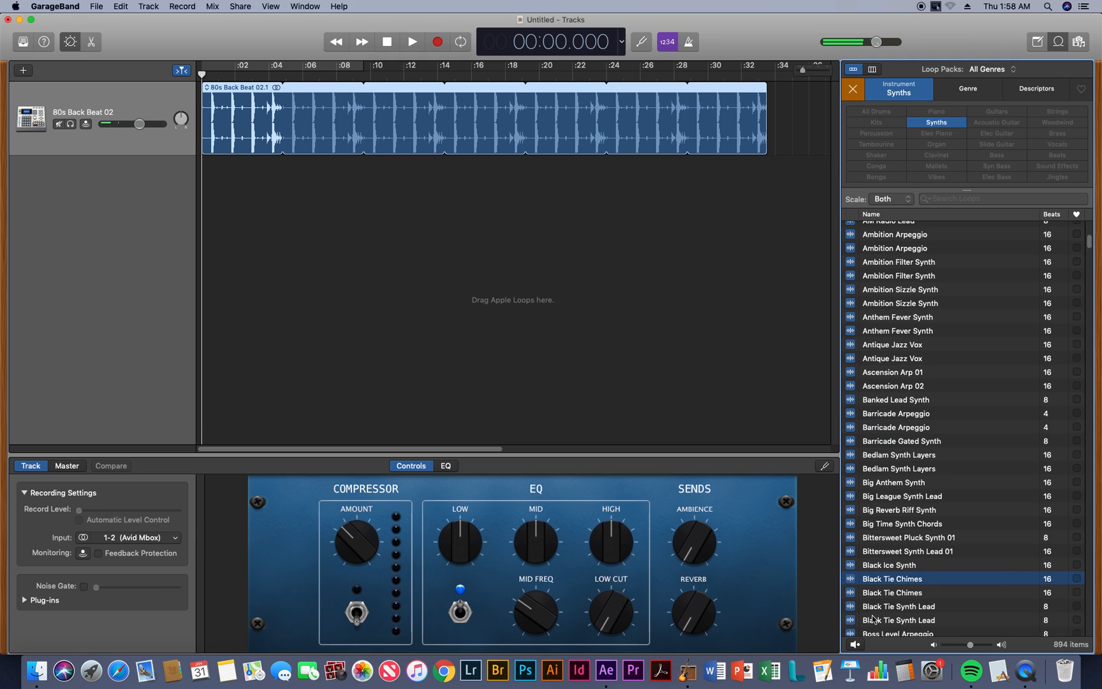
# Preview the first Airy Vox Synth loop again, add it on a new track at about 5 seconds, and play the transition
pyautogui.scroll(10, 872, 615)
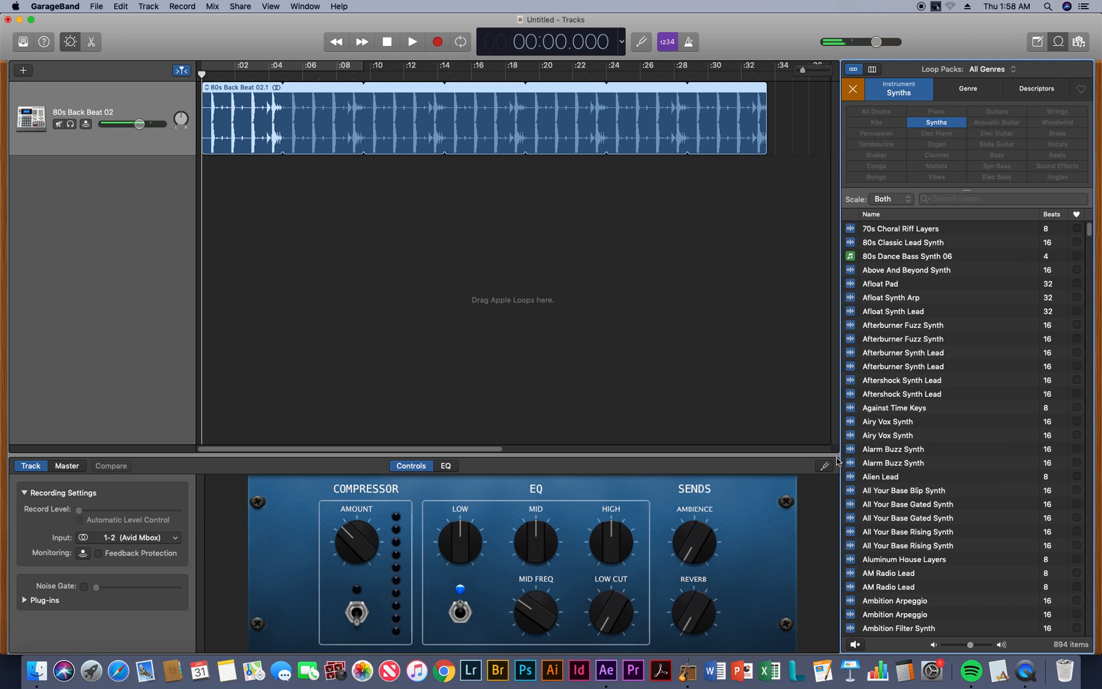
pyautogui.click(851, 421)
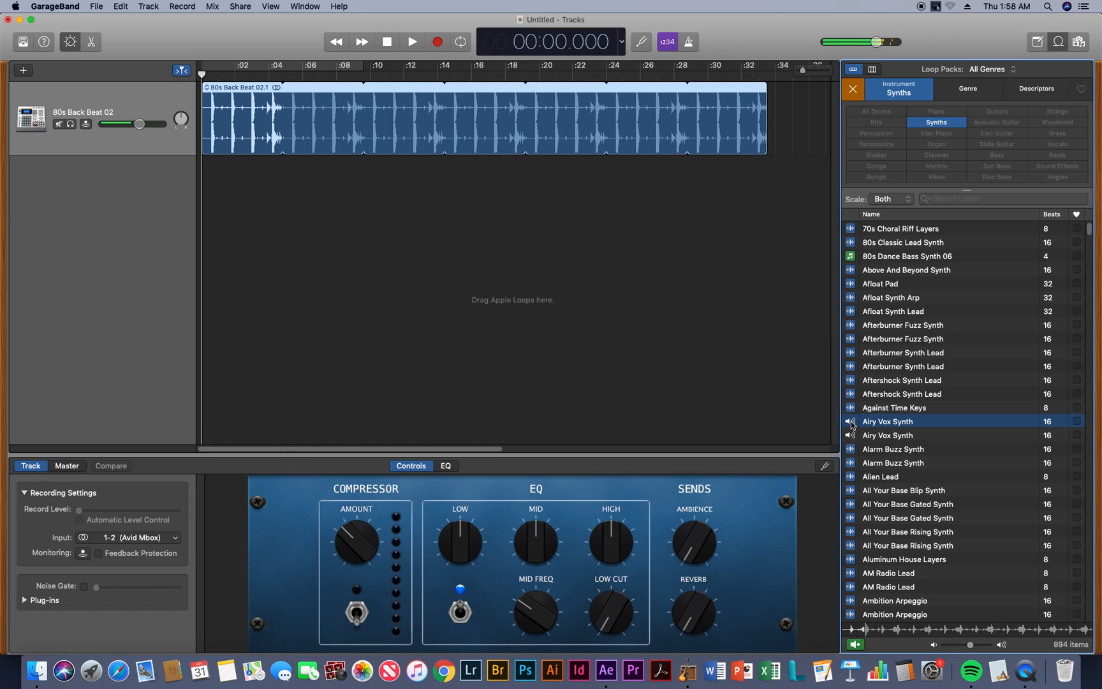
pyautogui.click(851, 423)
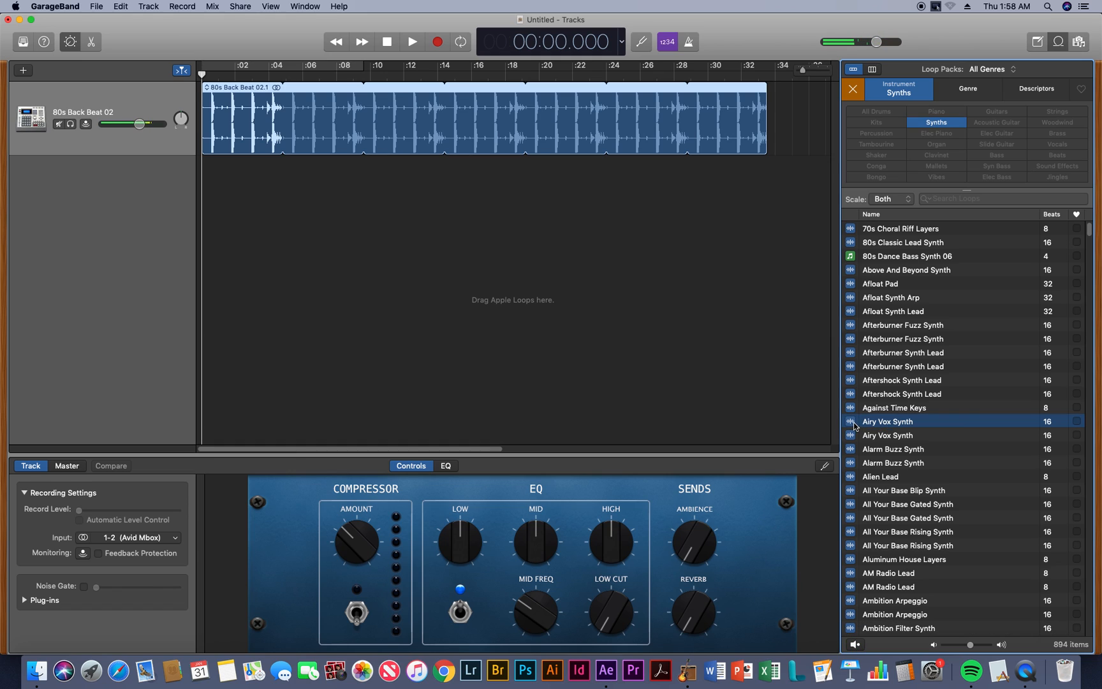
pyautogui.moveTo(855, 424); pyautogui.dragTo(338, 168)
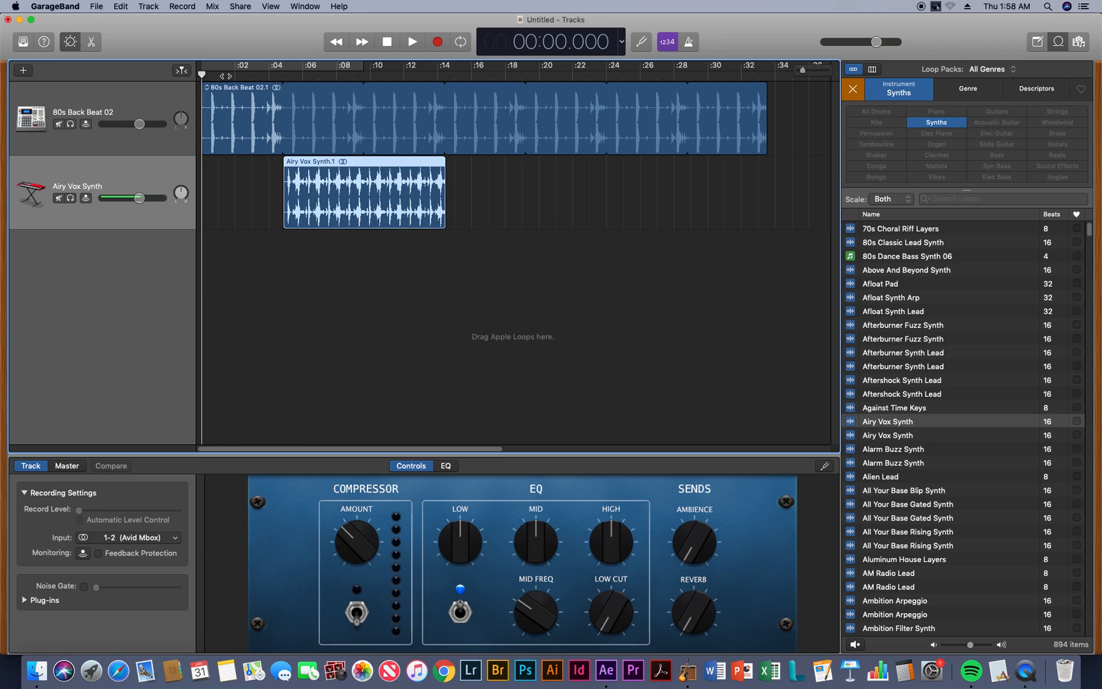
pyautogui.press('space')
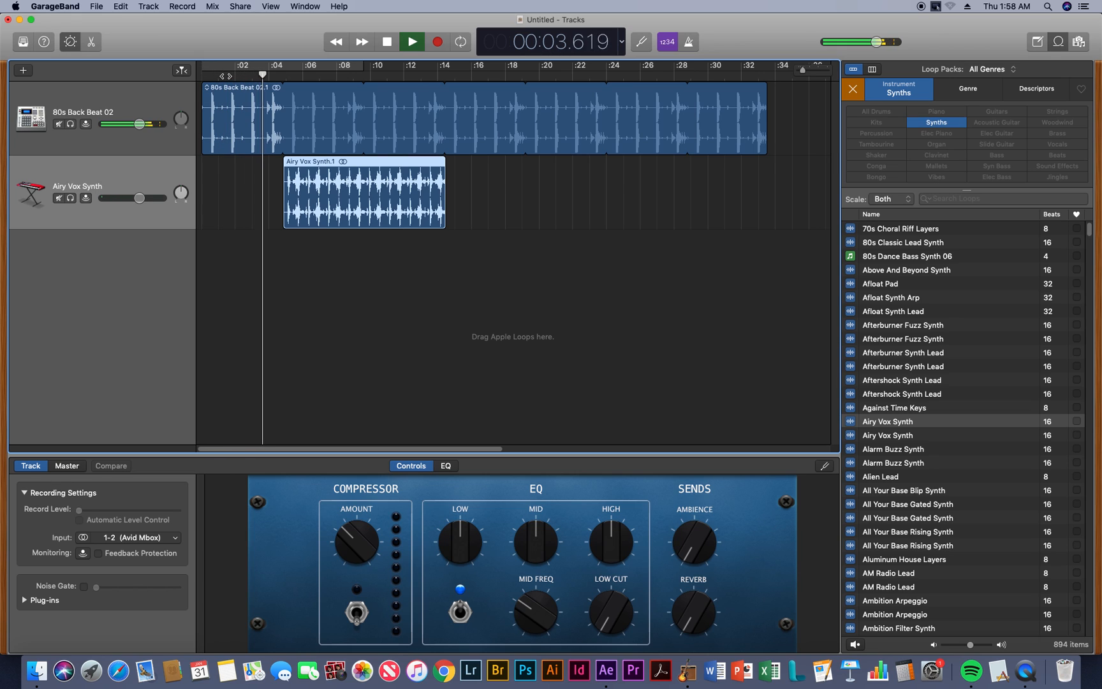
pyautogui.press('space')
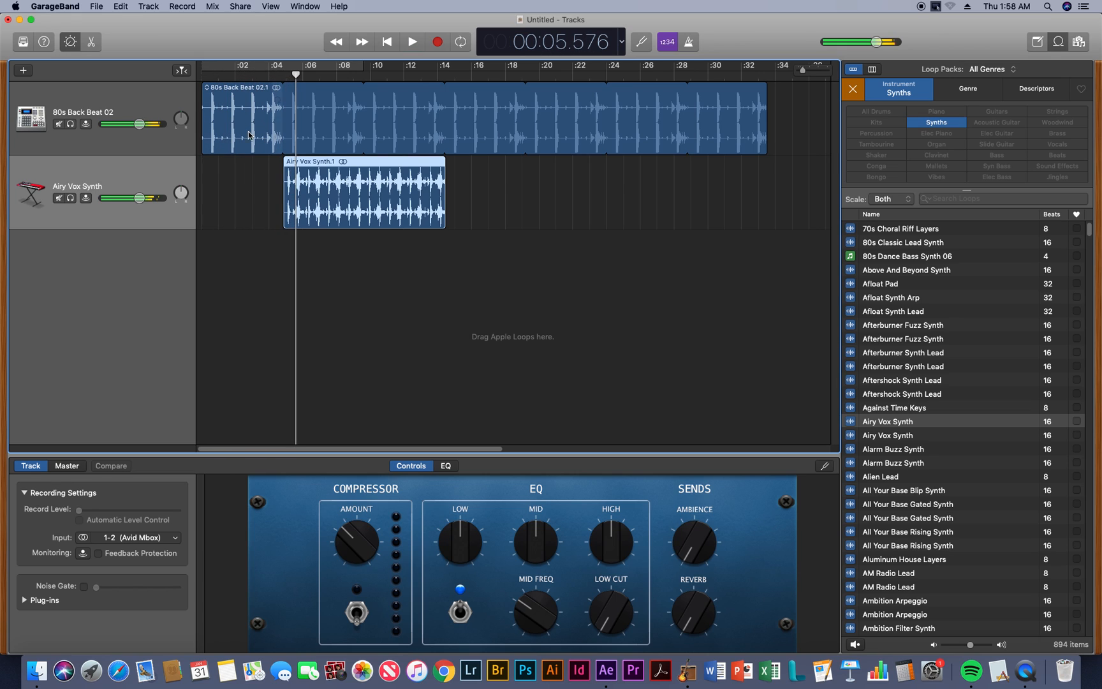
# Move the Airy Vox Synth region to start at about 3 seconds and play the project from the start
pyautogui.moveTo(294, 162); pyautogui.dragTo(262, 162)
pyautogui.moveTo(252, 79); pyautogui.dragTo(196, 83)
pyautogui.press('space')
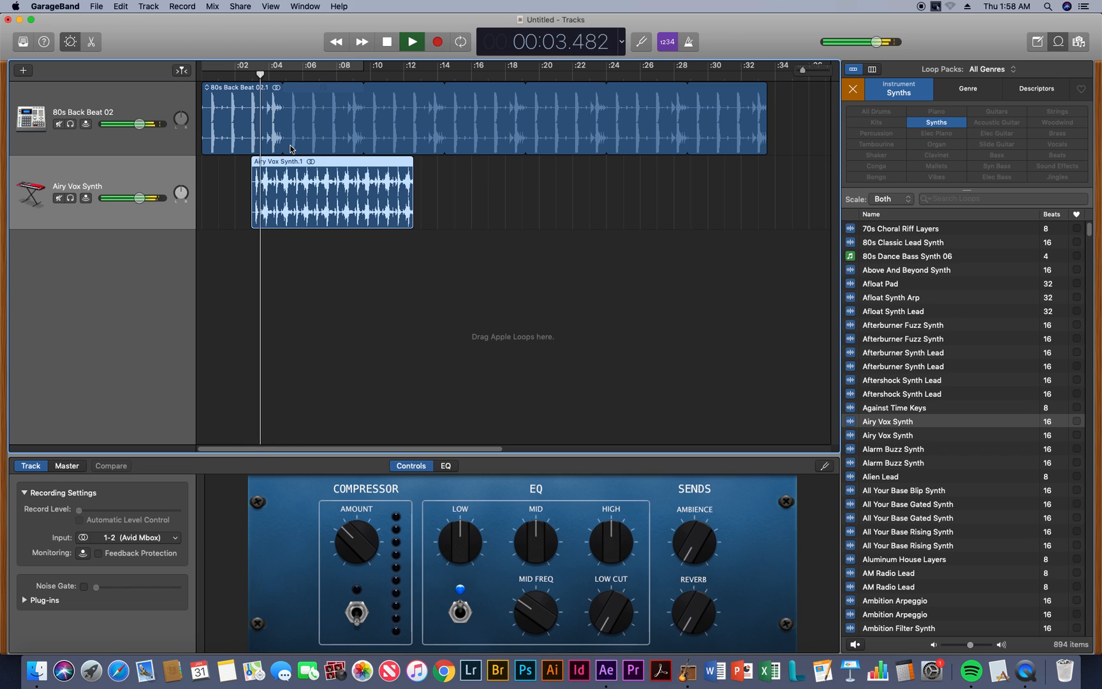
pyautogui.press('space')
# Shift the Airy Vox Synth region to start at about 2.5 seconds and play from that point
pyautogui.moveTo(274, 164); pyautogui.dragTo(266, 163)
pyautogui.click(244, 76)
pyautogui.press('space')
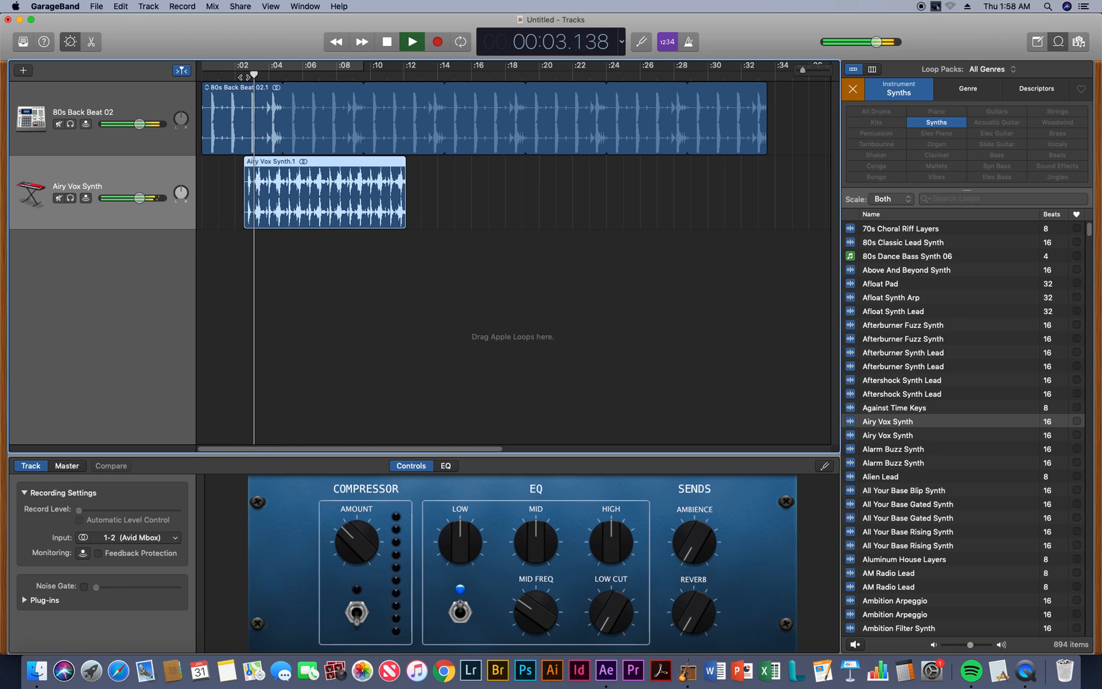
# Play the project from the start to hear the Airy Vox Synth region come in over the beat
pyautogui.press('space')
pyautogui.click(218, 77)
pyautogui.press('Return')
pyautogui.press('space')
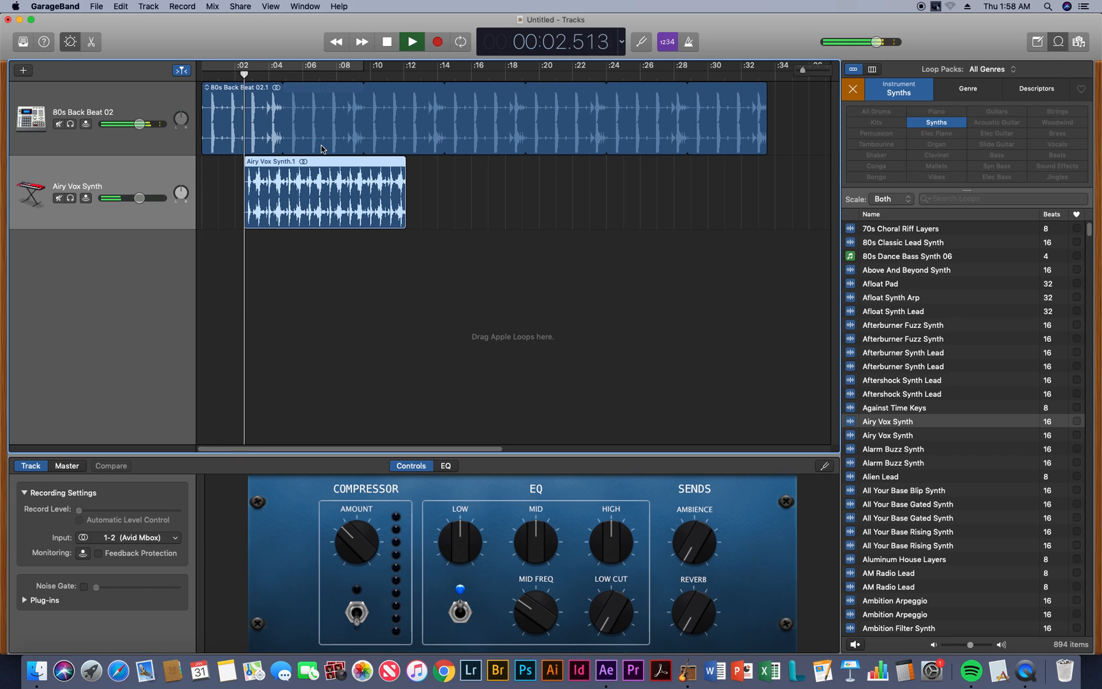
pyautogui.press('space')
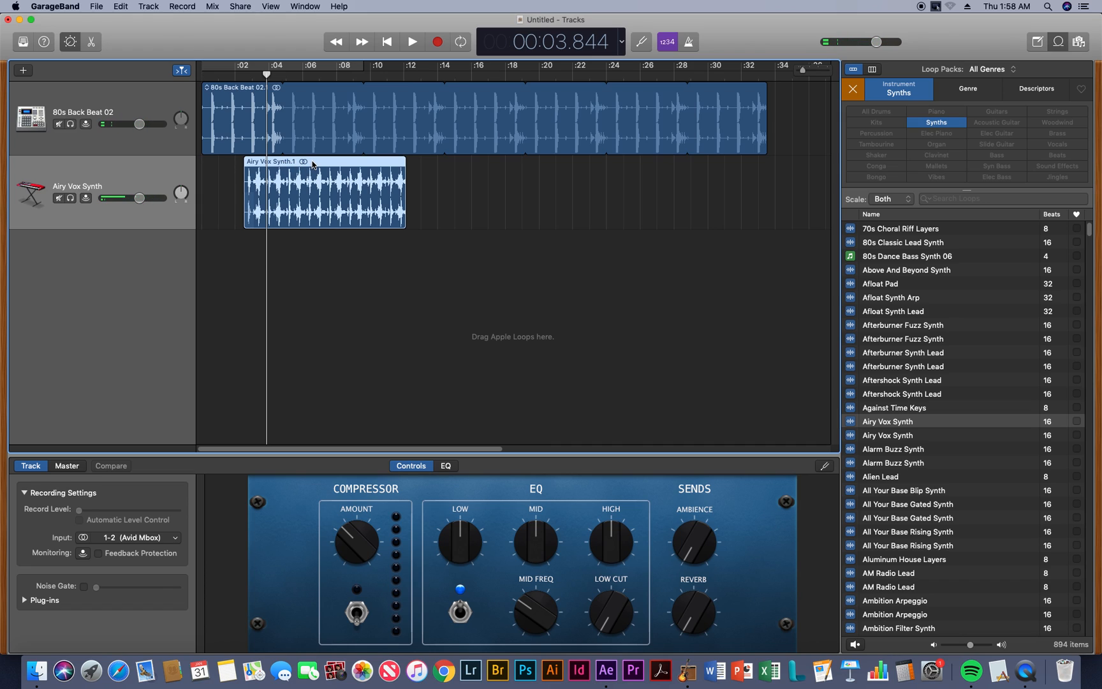
# Replace the Airy Vox Synth region with the 80s Classic Lead Synth loop at about 4.2 seconds and play from the start
pyautogui.press('Delete')
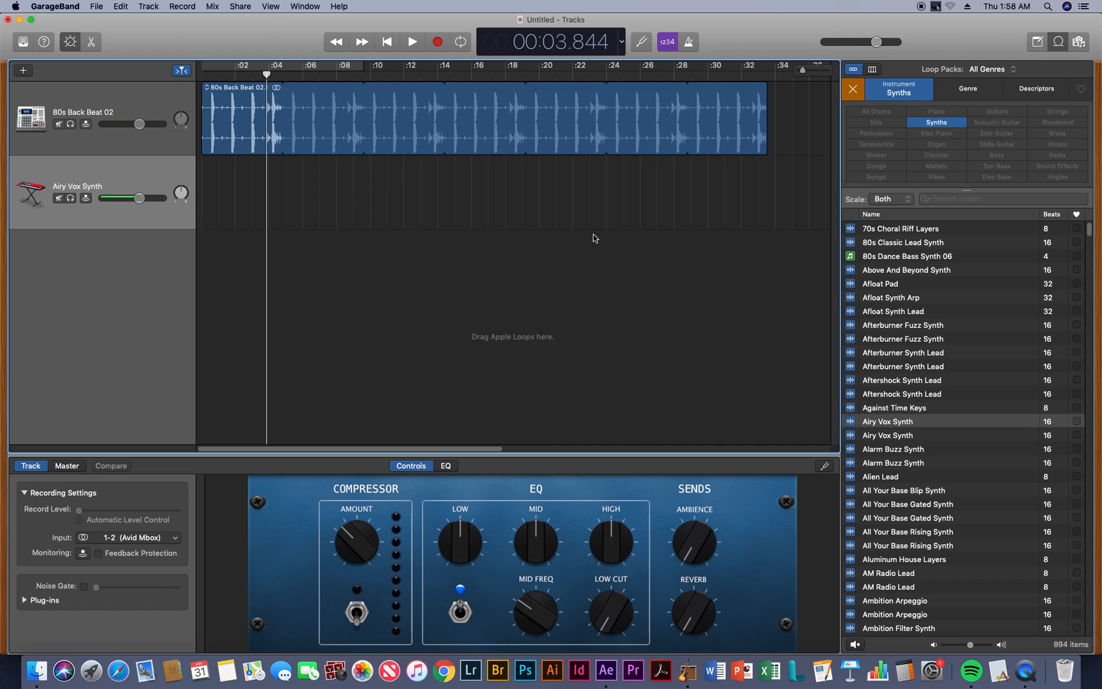
pyautogui.click(848, 243)
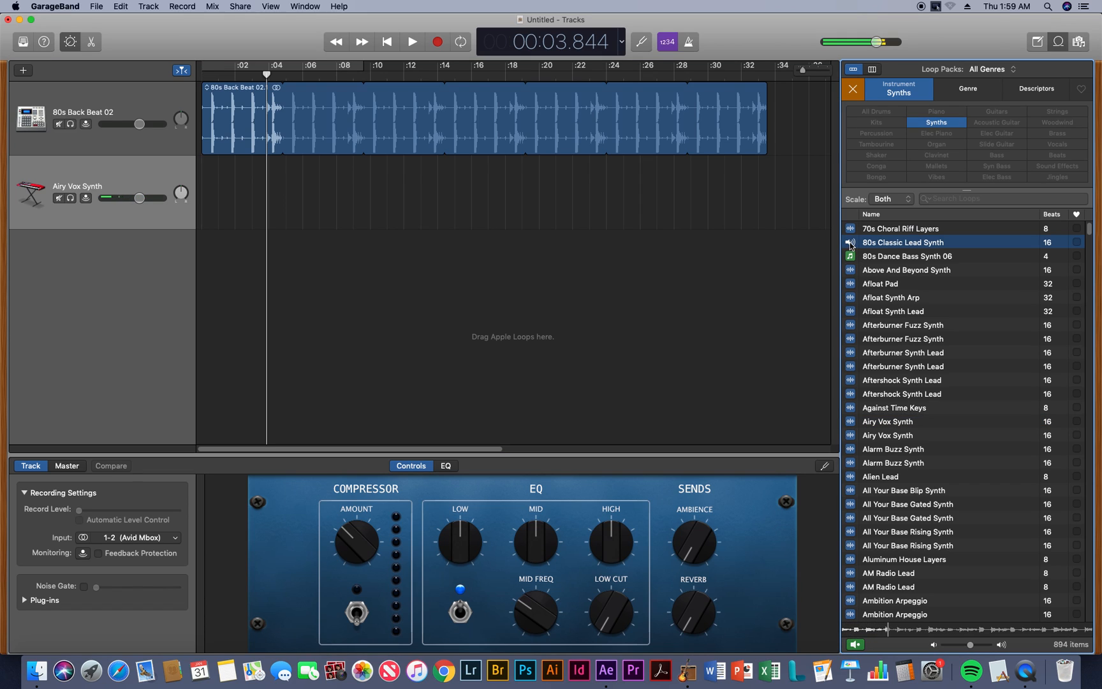
pyautogui.click(850, 244)
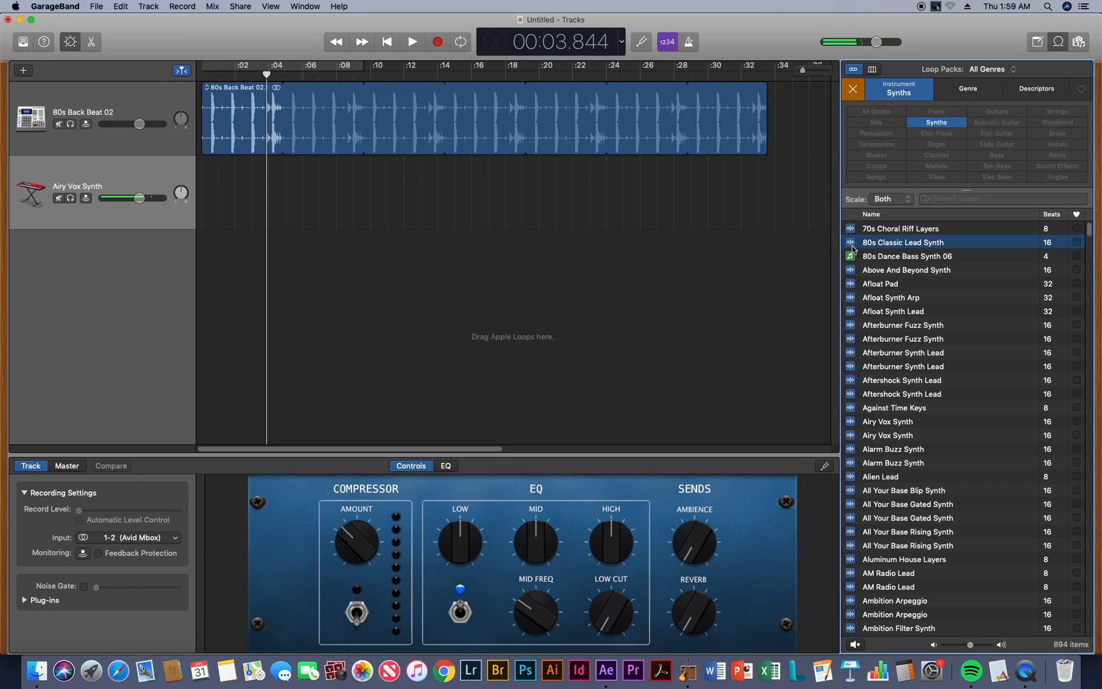
pyautogui.moveTo(850, 246); pyautogui.dragTo(273, 192)
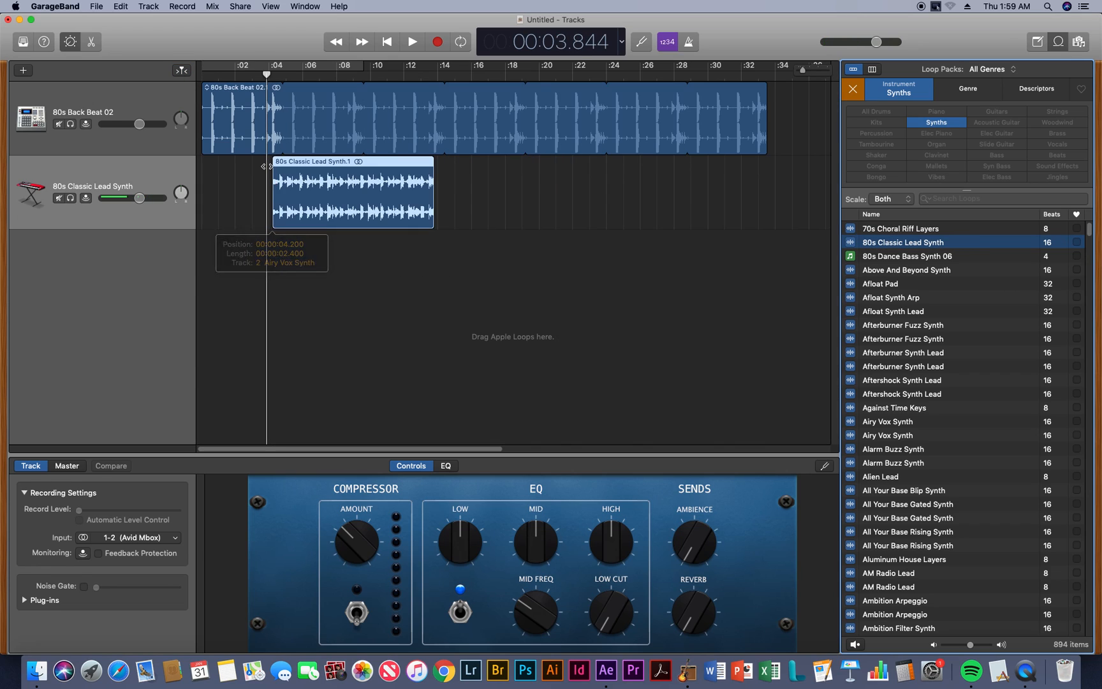
pyautogui.moveTo(247, 75); pyautogui.dragTo(202, 76)
pyautogui.press('space')
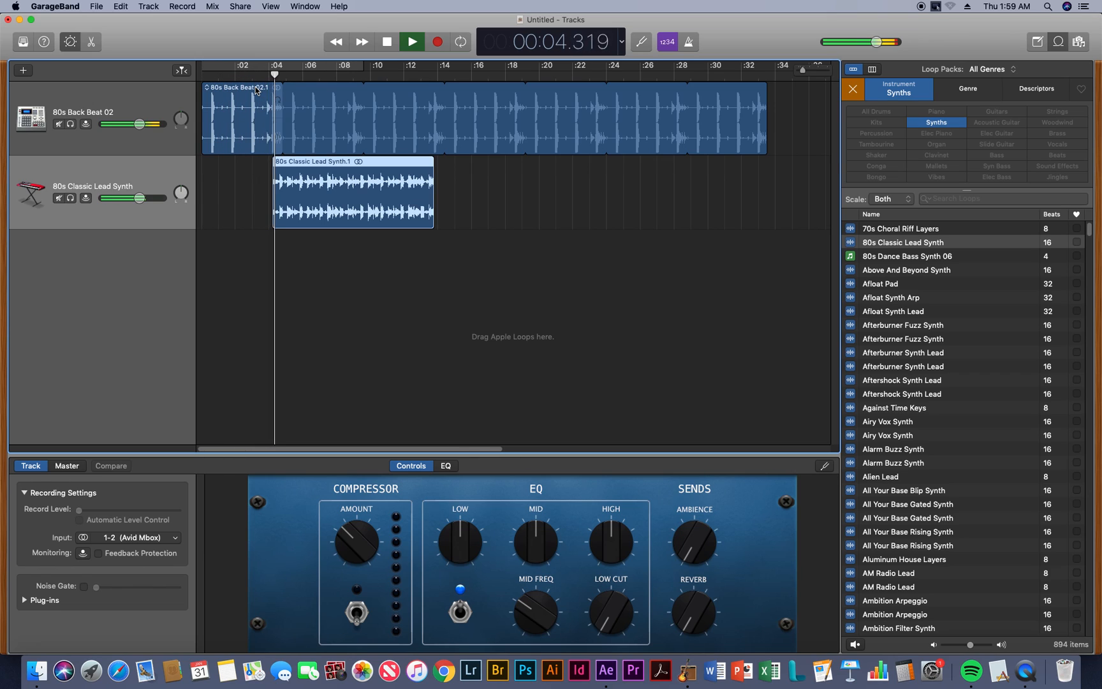
pyautogui.press('space')
# Move the 80s Classic Lead Synth region to start at about 3.6 seconds and play its entry, including from the project start
pyautogui.moveTo(284, 165); pyautogui.dragTo(274, 164)
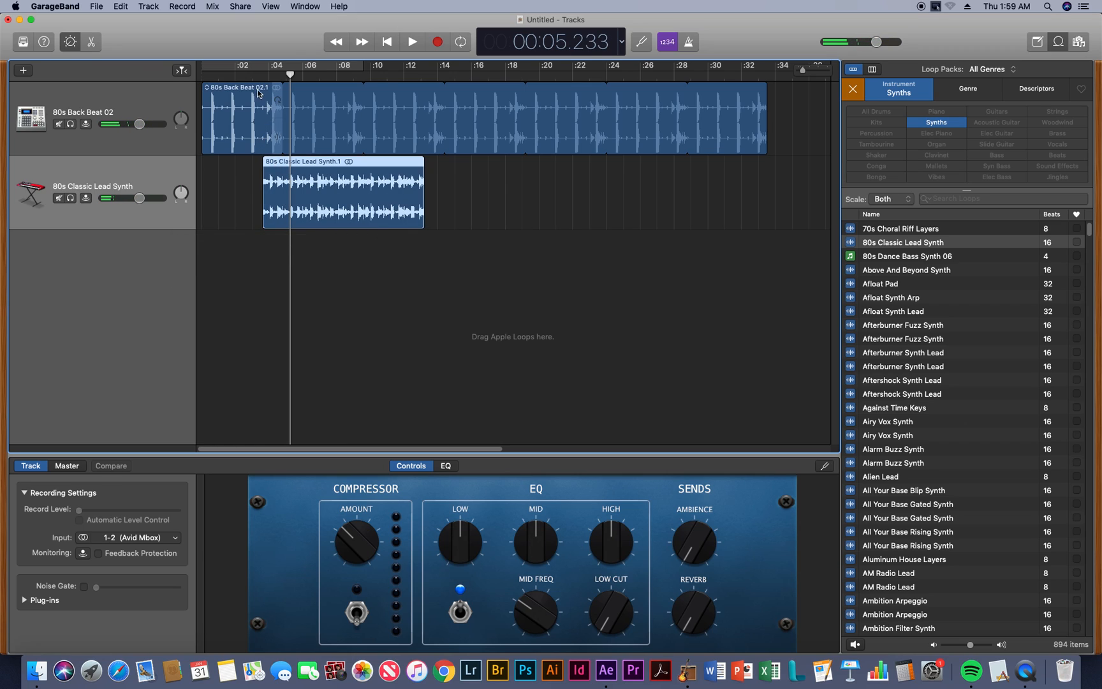
pyautogui.click(261, 75)
pyautogui.press('space')
pyautogui.press('space')
pyautogui.moveTo(223, 75); pyautogui.dragTo(201, 74)
pyautogui.press('space')
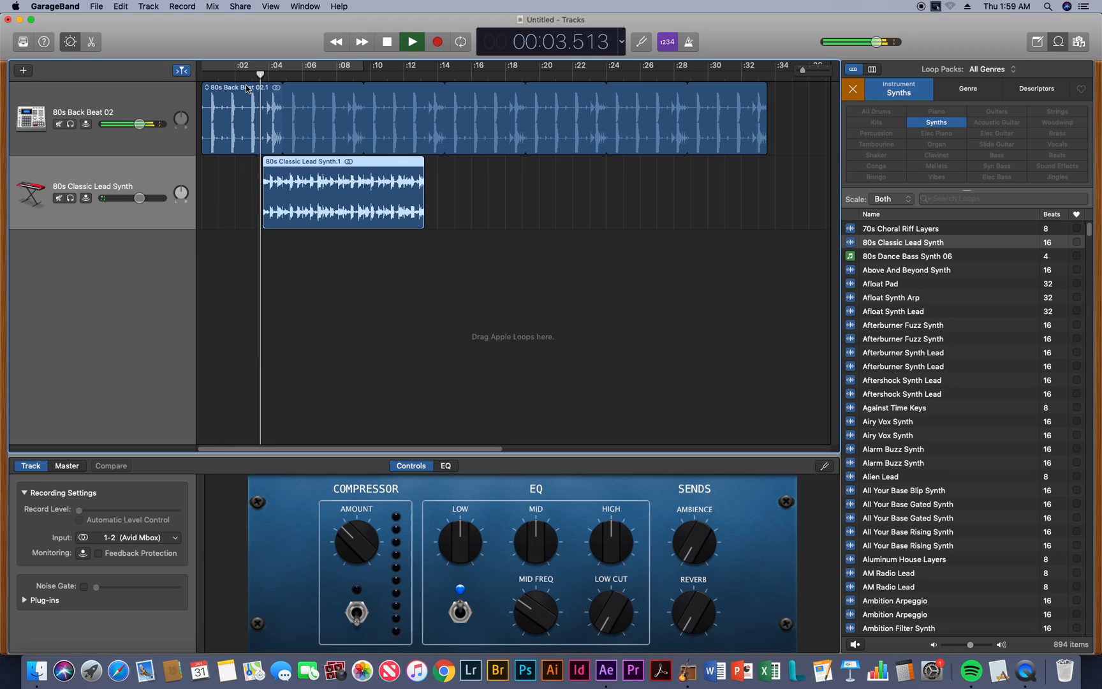
pyautogui.press('space')
# Shift the 80s Classic Lead Synth region to start at about 3 seconds and play the project from the start
pyautogui.moveTo(284, 166); pyautogui.dragTo(273, 166)
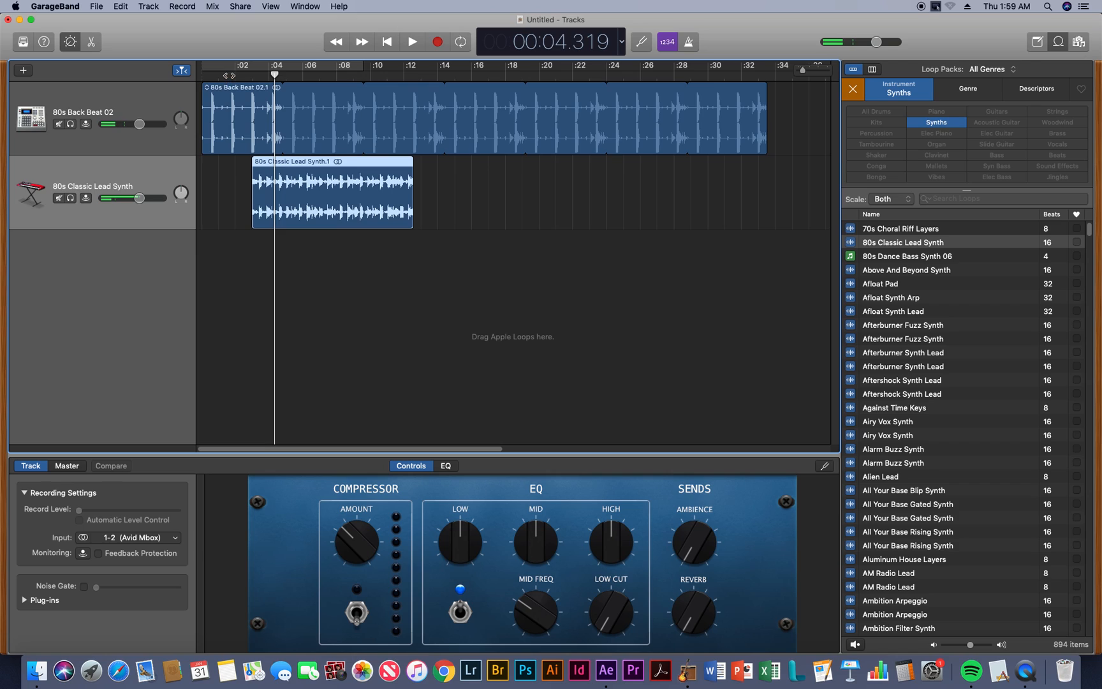
pyautogui.press('Return')
pyautogui.press('space')
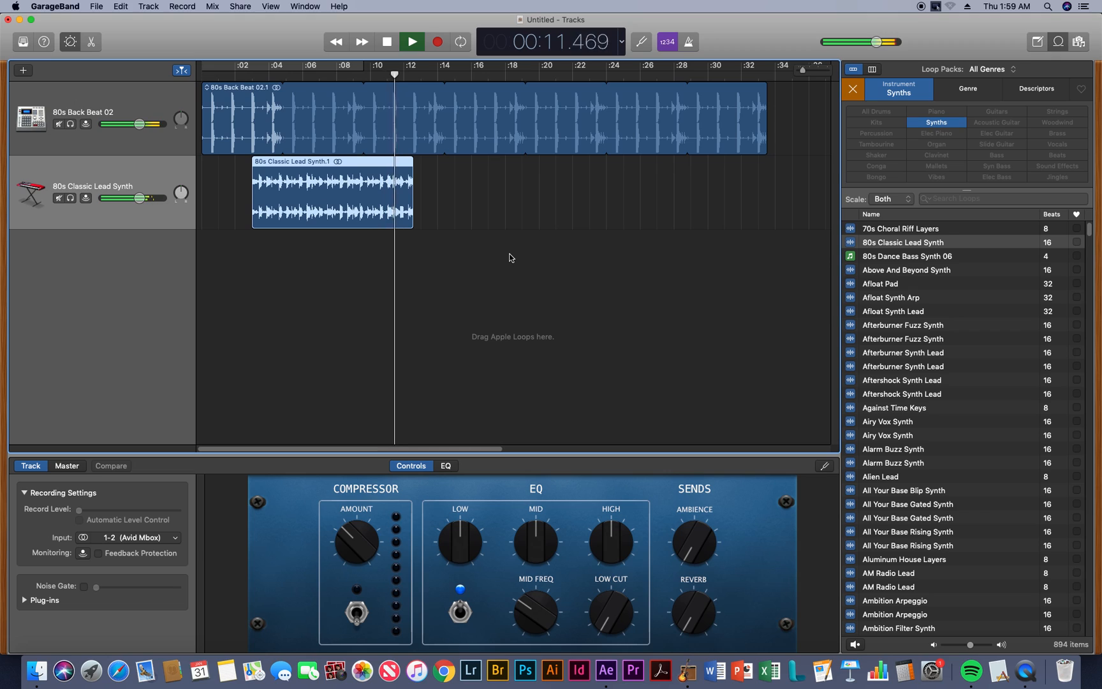
pyautogui.press('space')
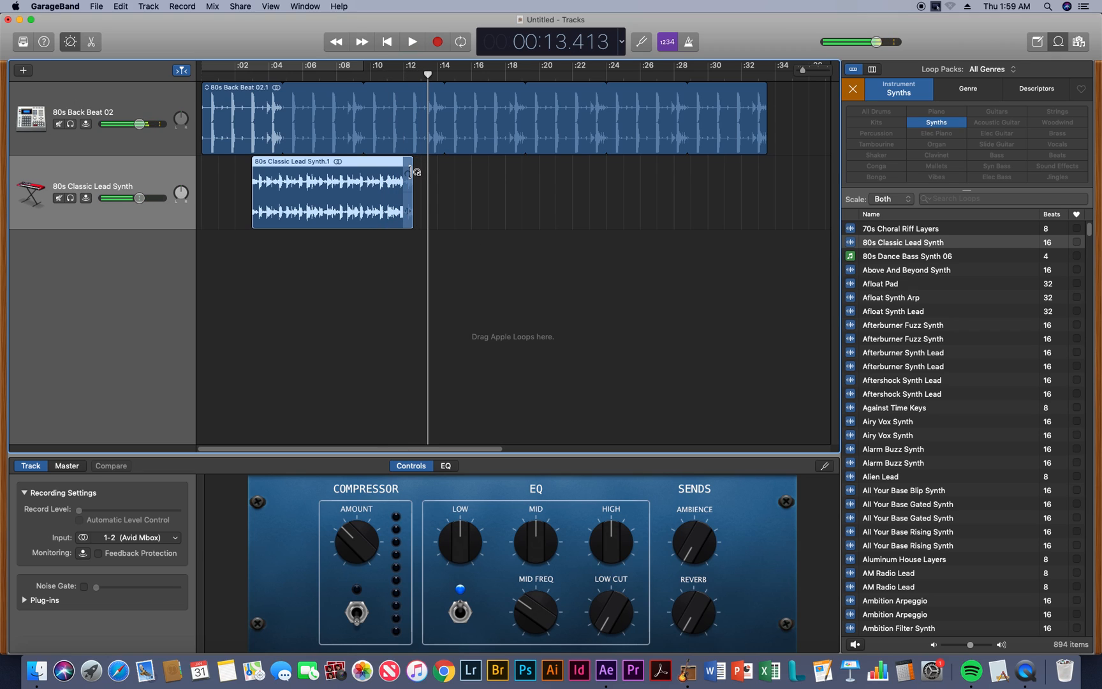
# Loop the 80s Classic Lead Synth region once more to about 22 seconds and play through the repeat
pyautogui.moveTo(411, 164); pyautogui.dragTo(576, 195)
pyautogui.press('space')
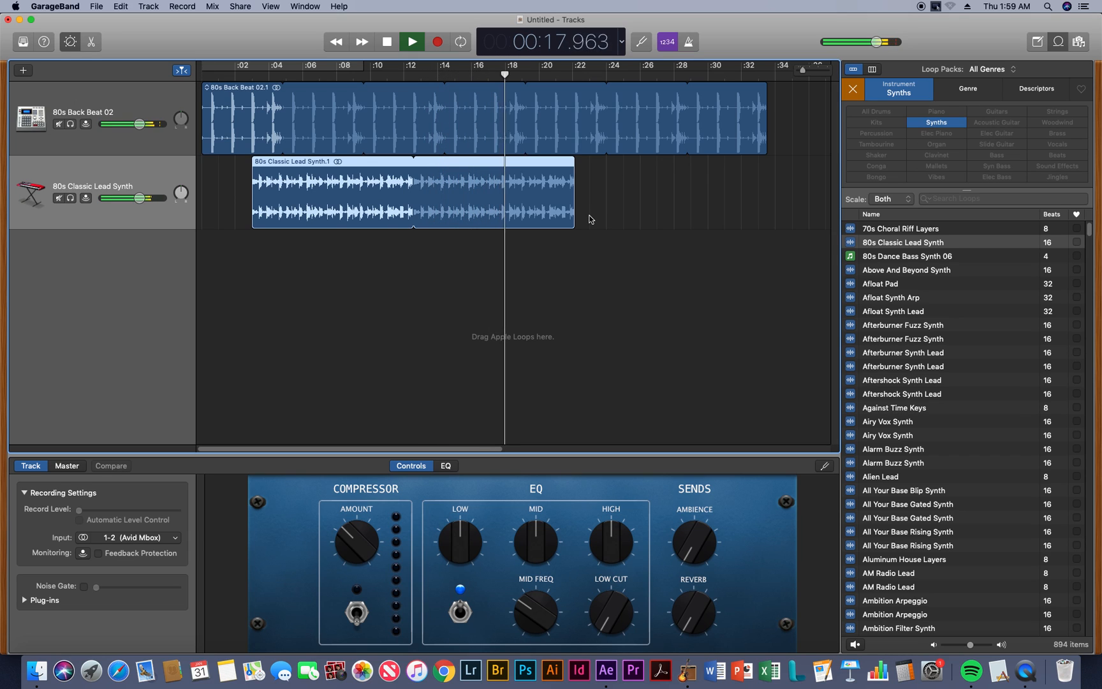
pyautogui.hscroll(1, 590, 215)
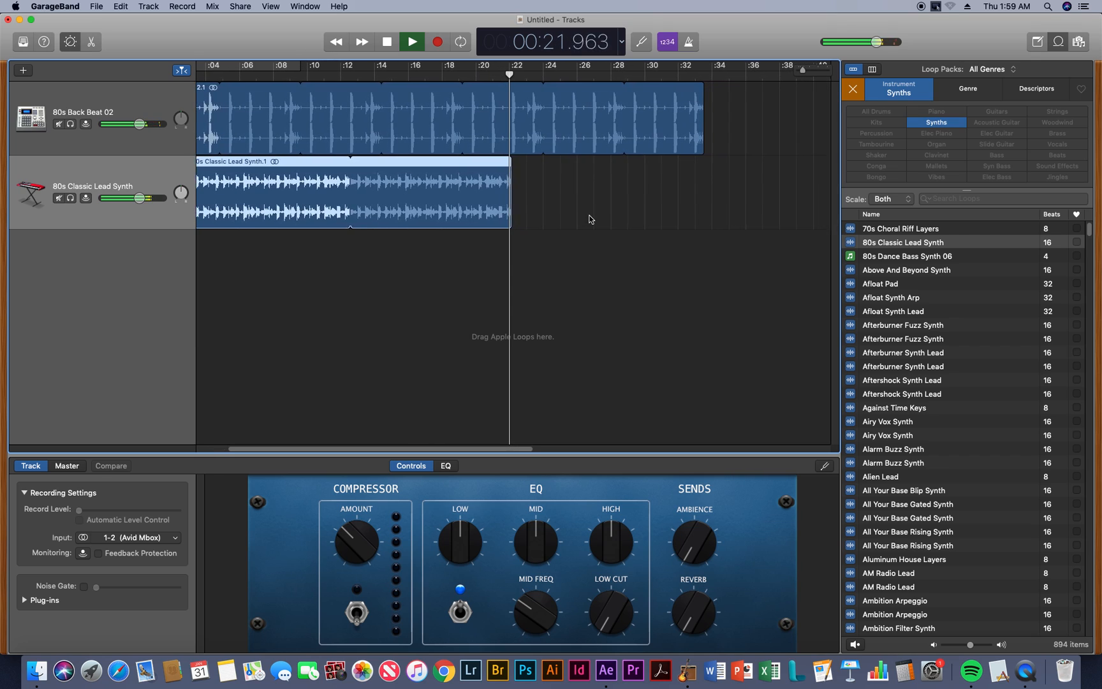
pyautogui.press('space')
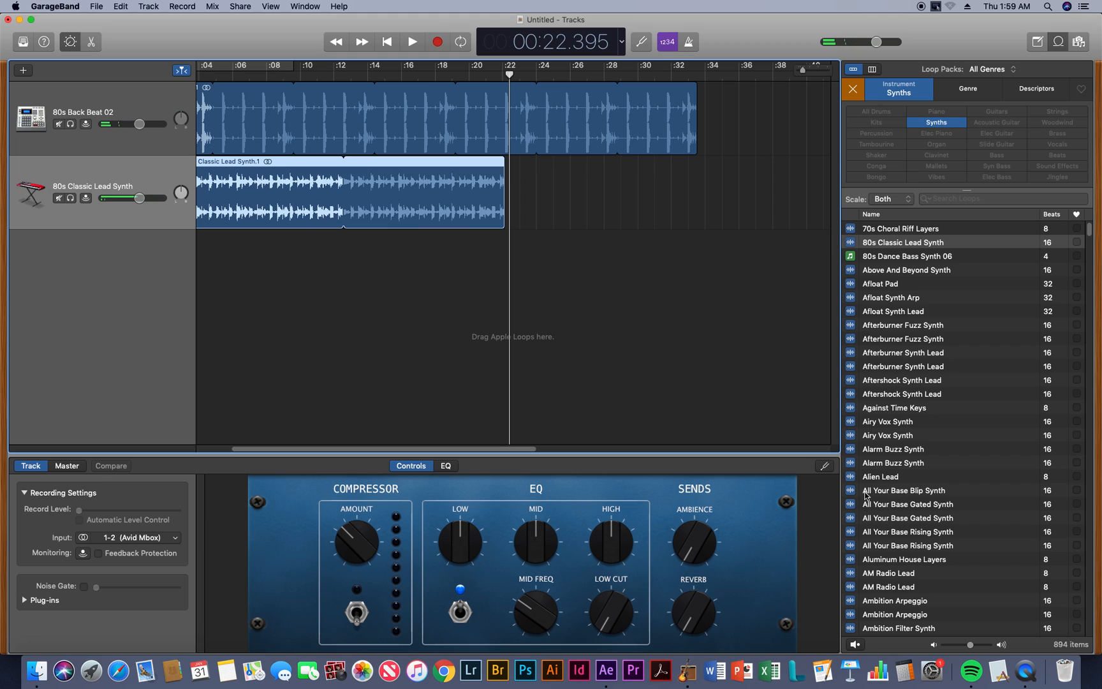
# Preview the Alien Lead, second Alarm Buzz Synth, second Bedlam Synth Layers and Big Anthem Synth loops
pyautogui.click(852, 477)
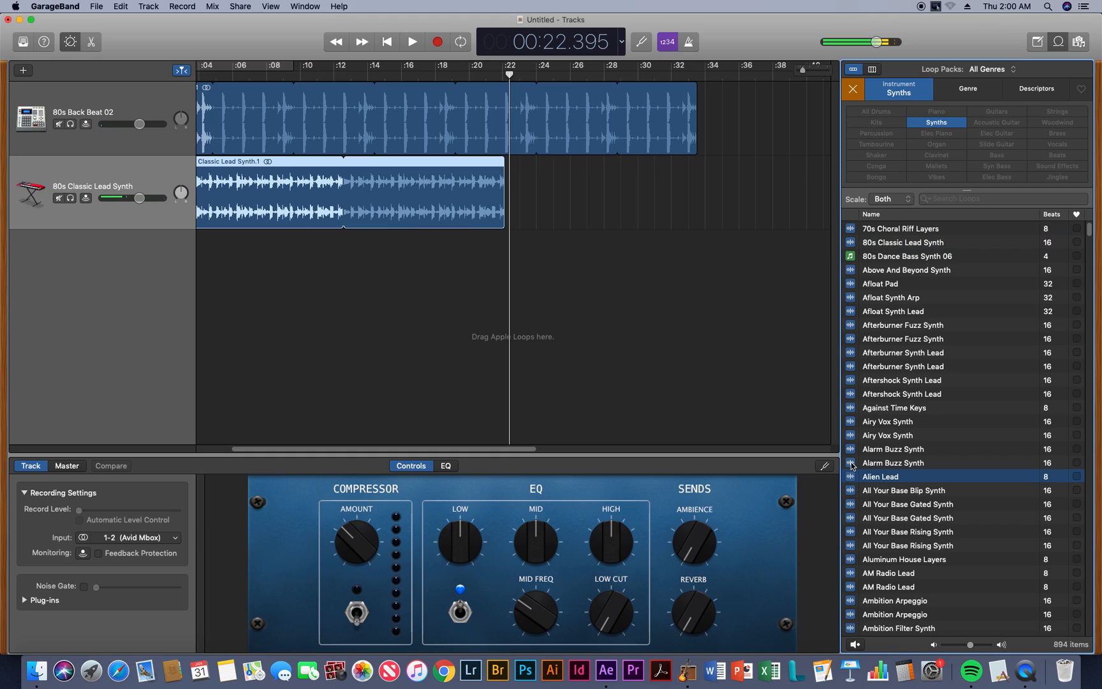
pyautogui.click(852, 463)
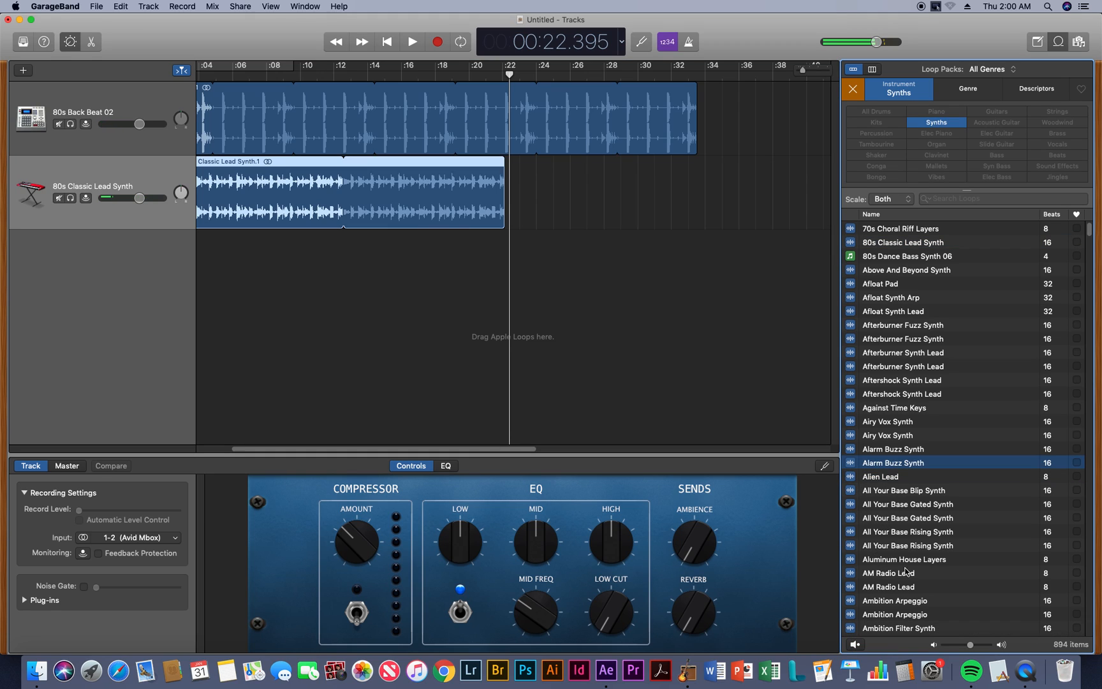
pyautogui.scroll(-5, 920, 574)
pyautogui.scroll(-5, 921, 574)
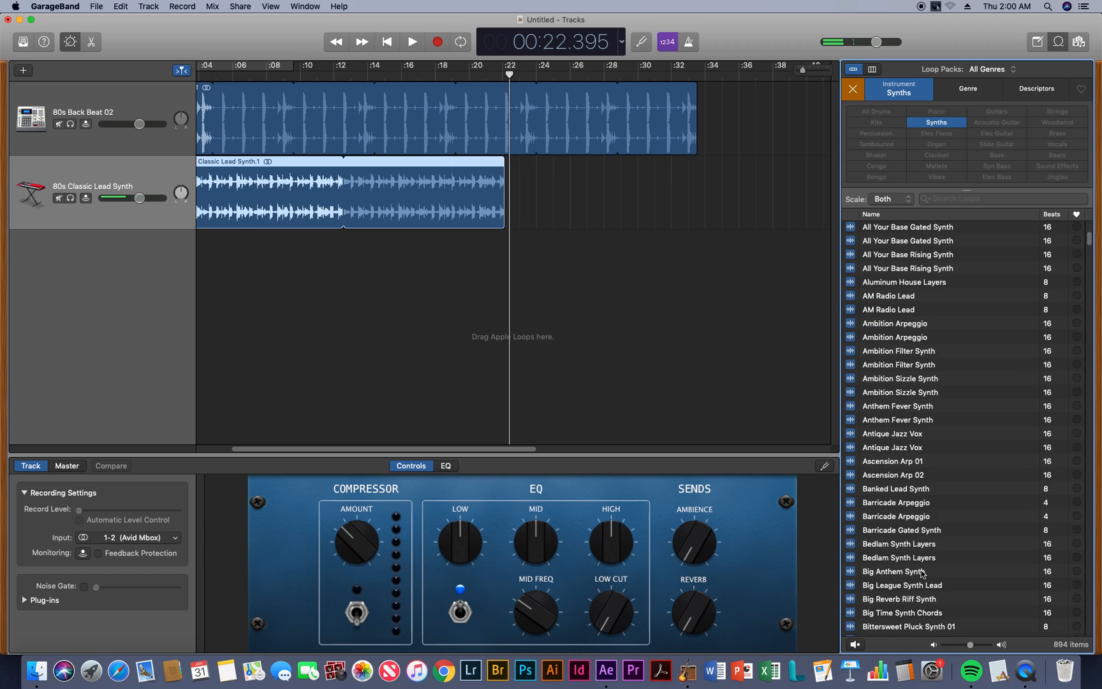
pyautogui.click(852, 559)
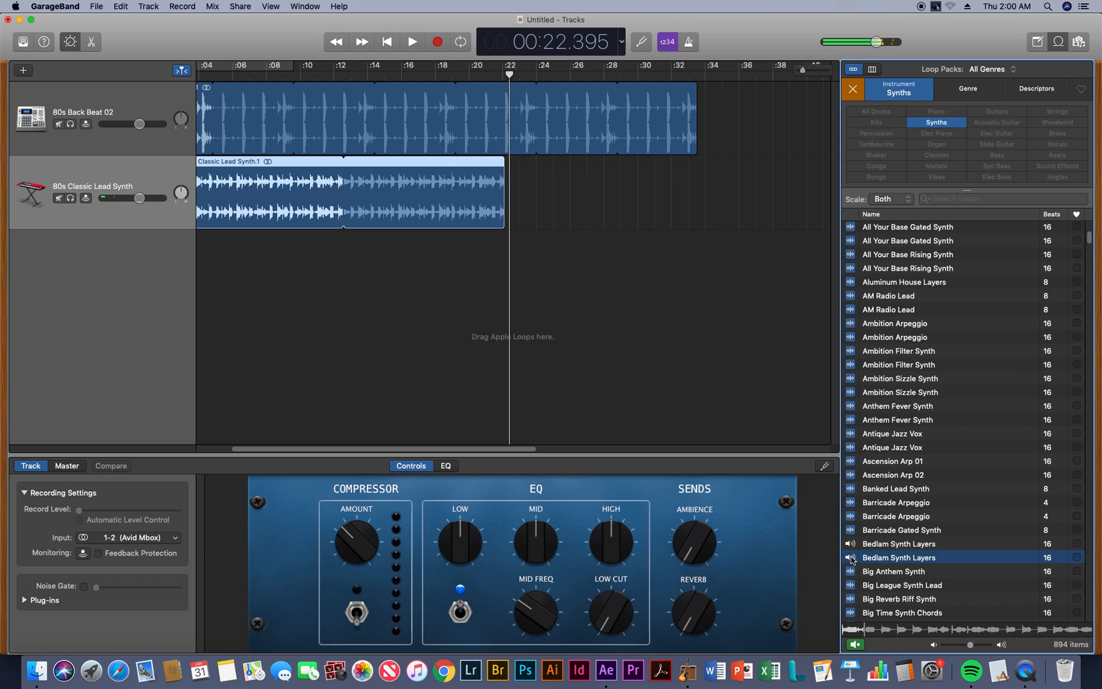
pyautogui.click(850, 572)
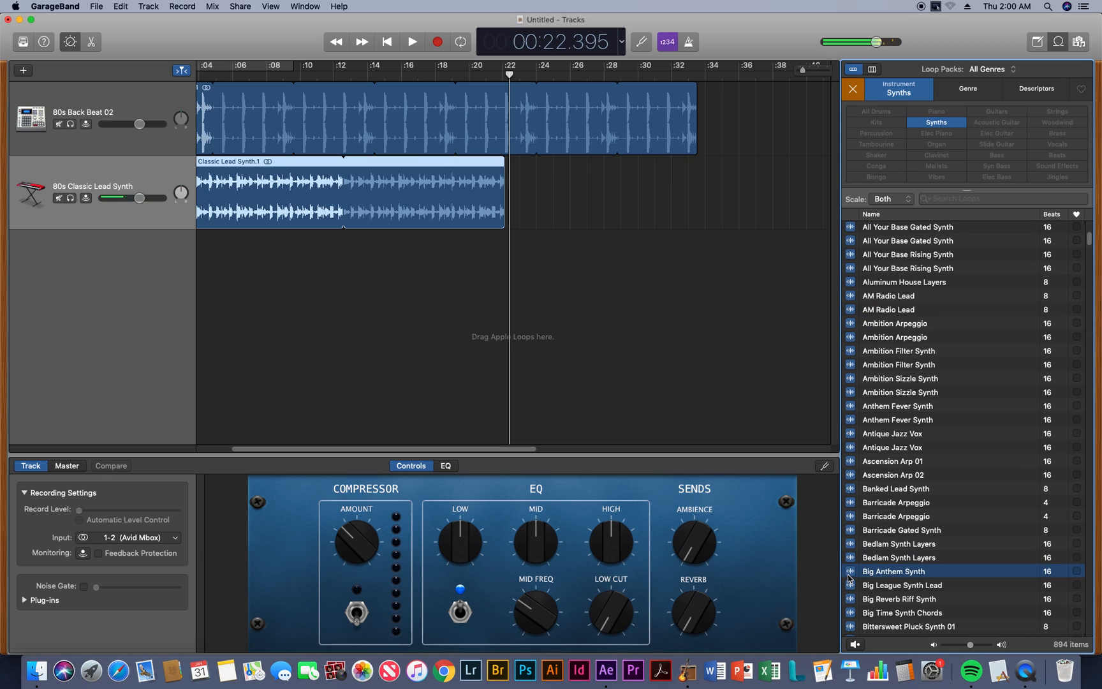
pyautogui.scroll(-2, 850, 579)
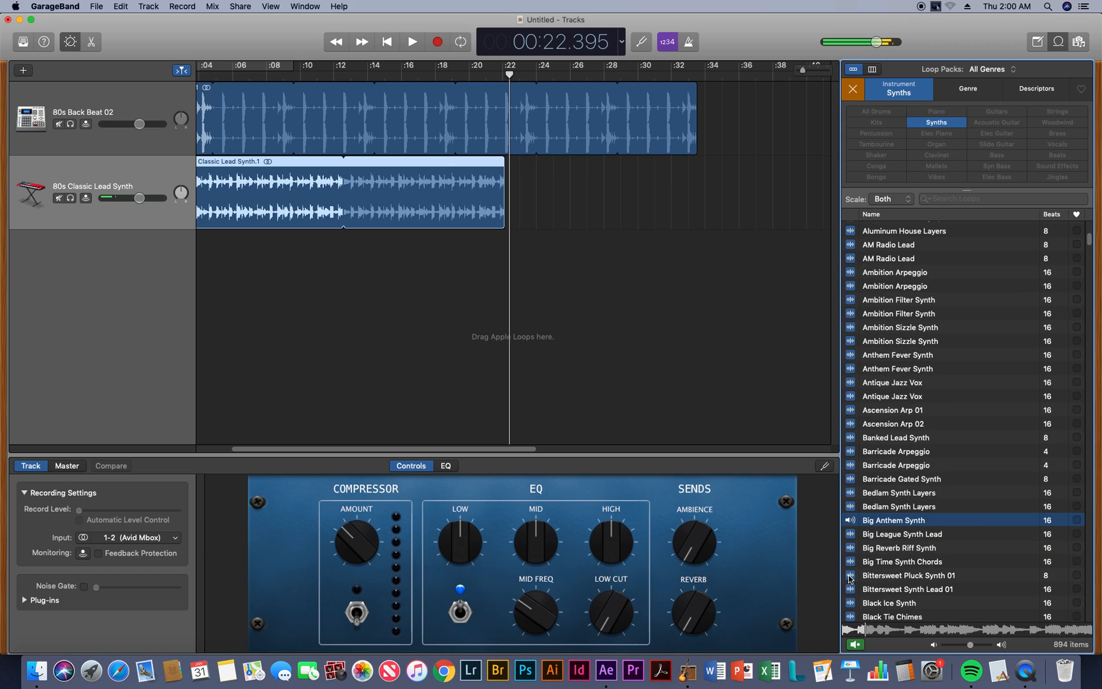
pyautogui.click(850, 520)
# Preview the first Boss Level Chimes and second Bring It Synth loops further down the Synths list
pyautogui.scroll(-4, 851, 572)
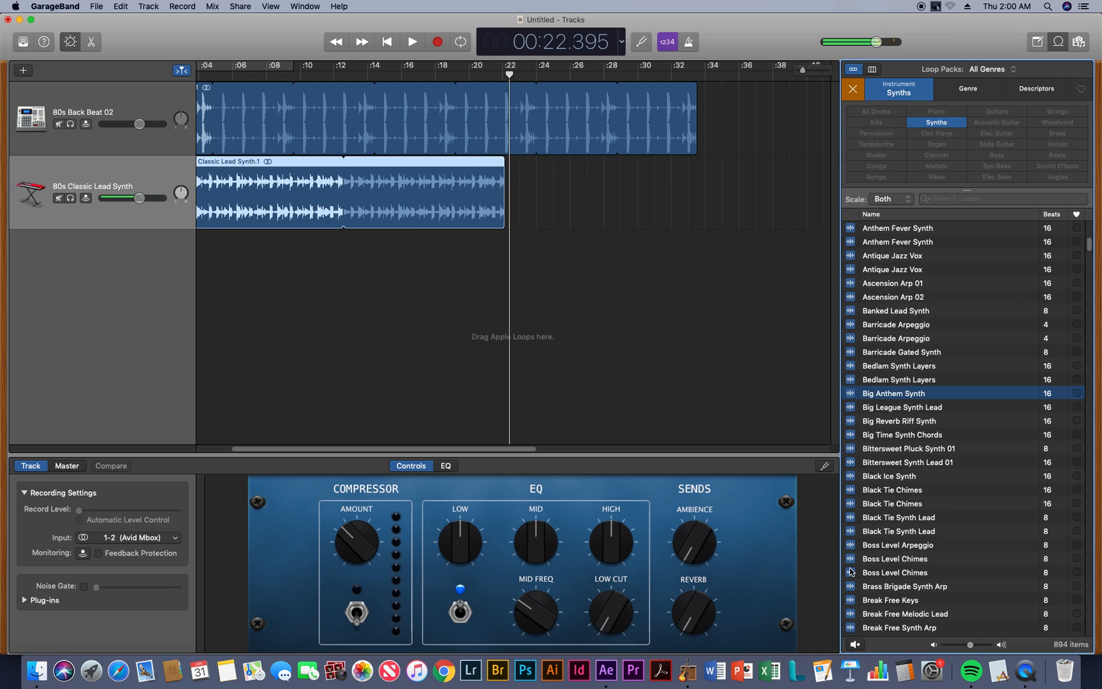
pyautogui.click(851, 559)
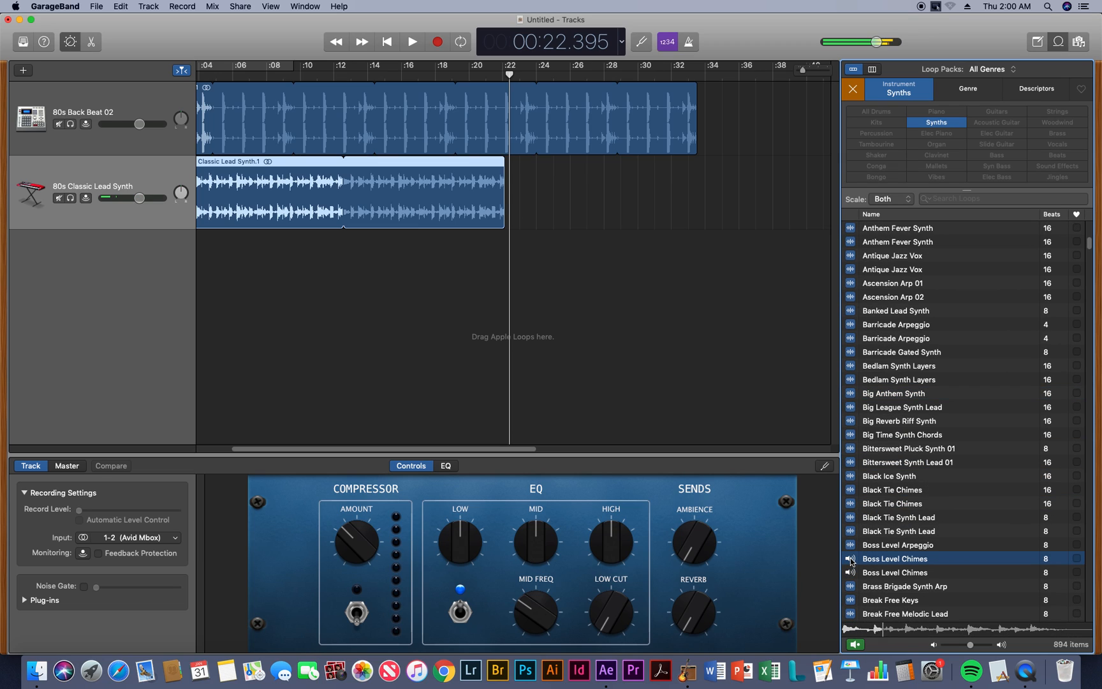
pyautogui.click(851, 560)
pyautogui.scroll(-4, 849, 592)
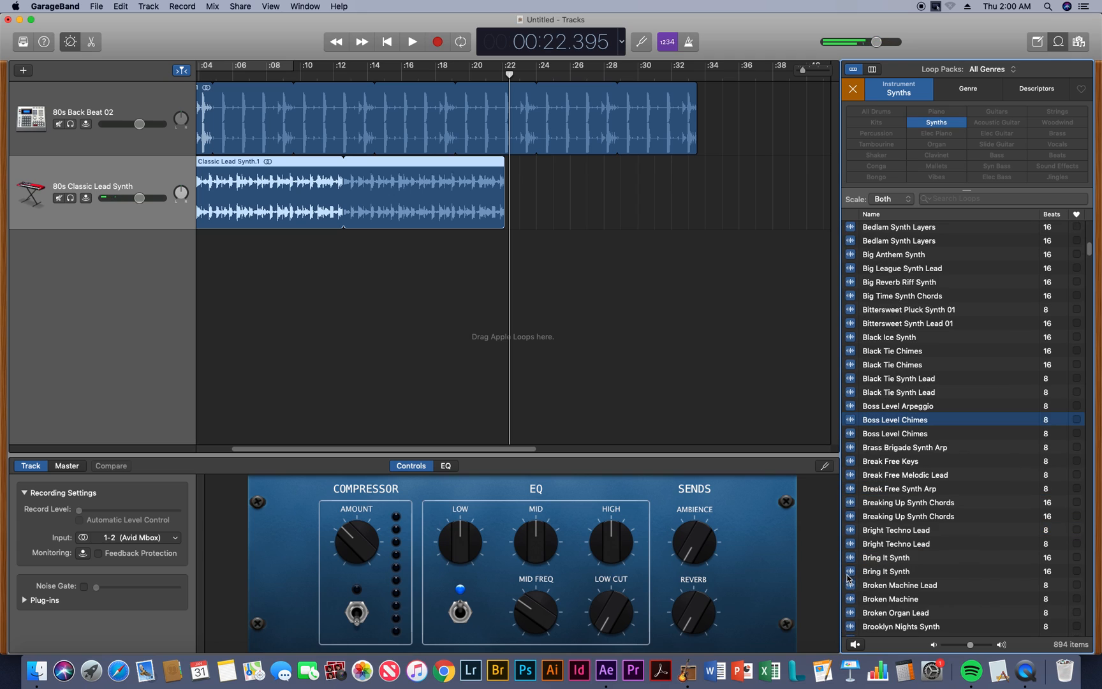
pyautogui.click(849, 571)
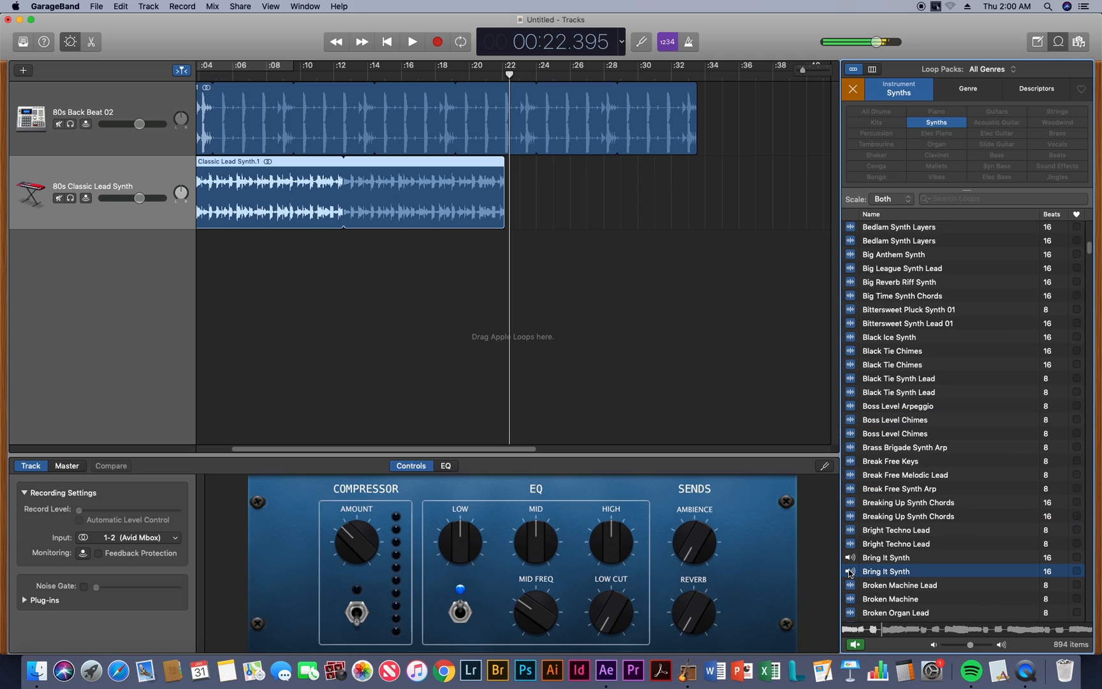
pyautogui.click(850, 572)
# Preview the second Cascading Gated Synth loop and the first Cascading Synth Lead loop
pyautogui.scroll(-4, 855, 597)
pyautogui.scroll(-2, 855, 596)
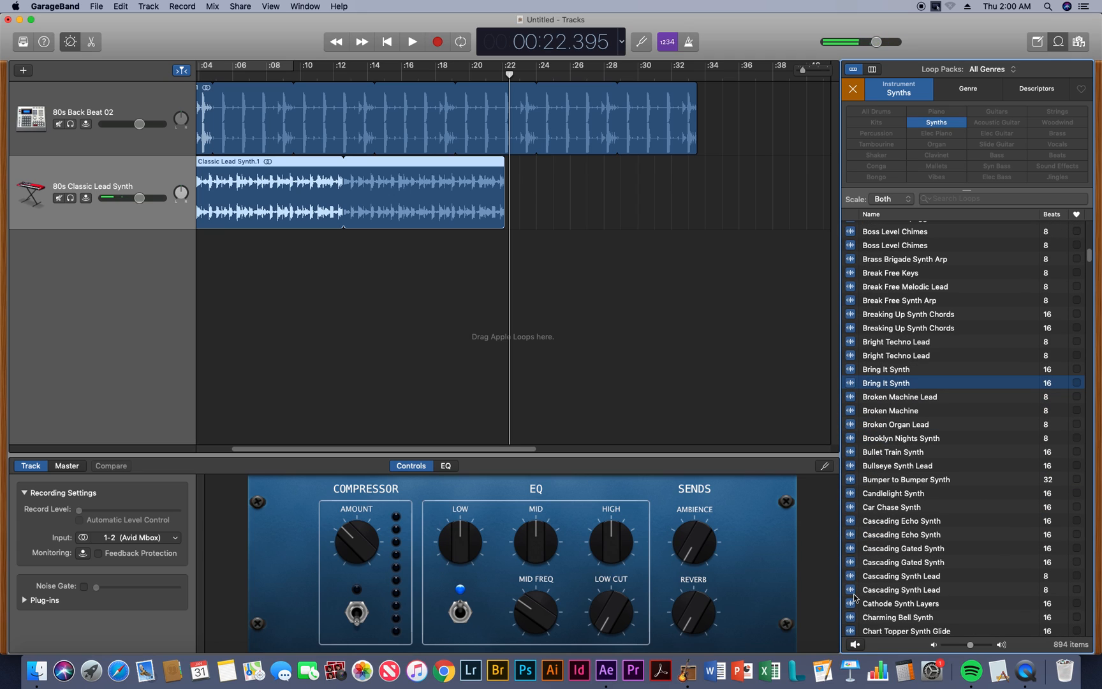
pyautogui.click(850, 564)
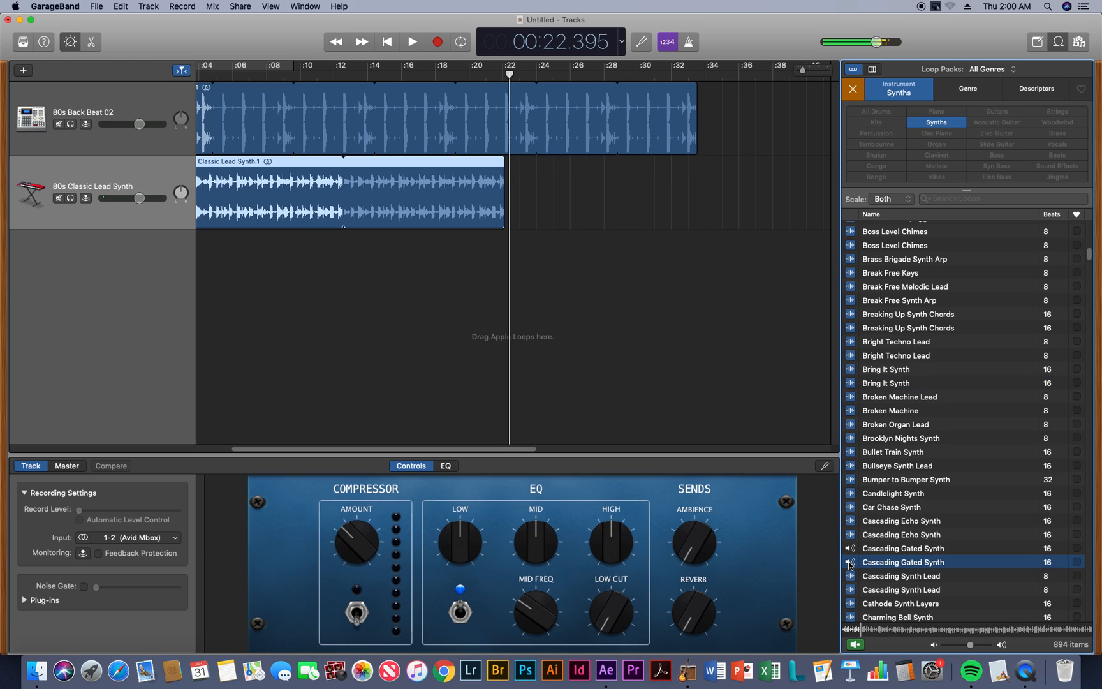
pyautogui.click(850, 562)
pyautogui.click(851, 577)
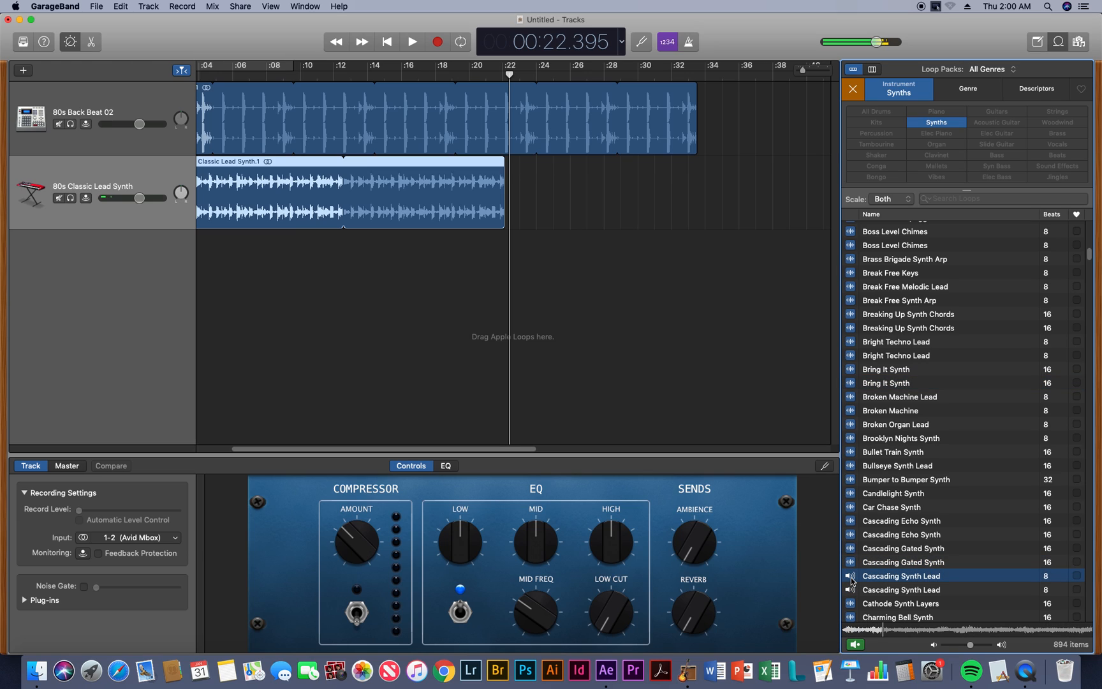
# Preview the first Cascading Gated Synth loop, add it on a new track at about 12.5 seconds, and play the layered section
pyautogui.click(851, 550)
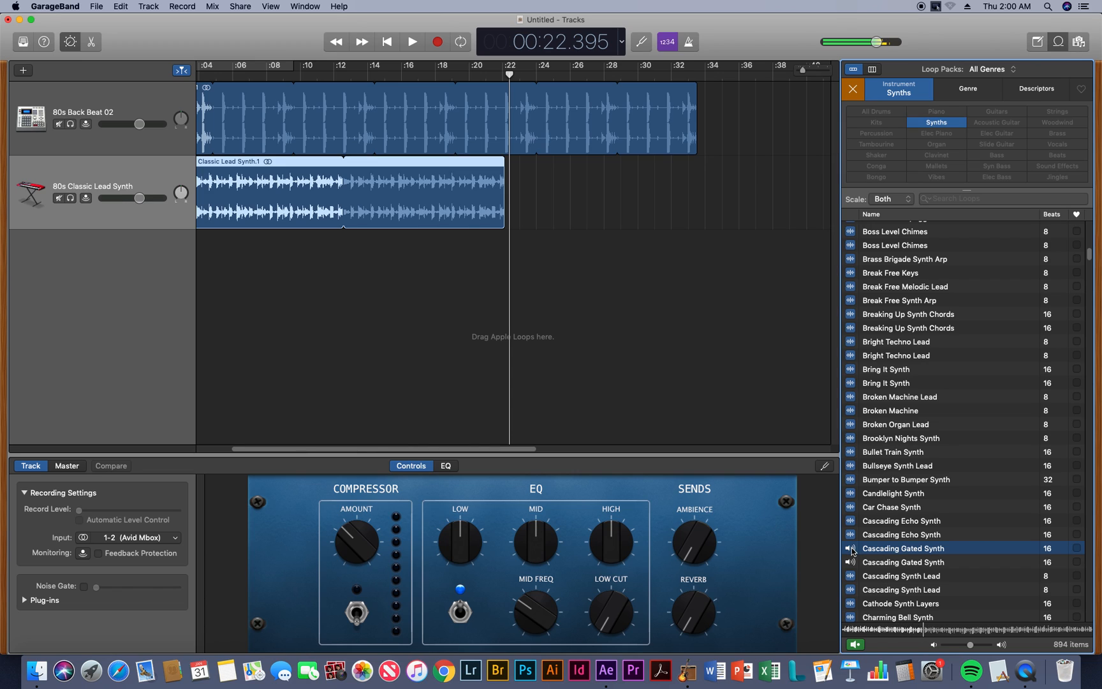
pyautogui.click(852, 550)
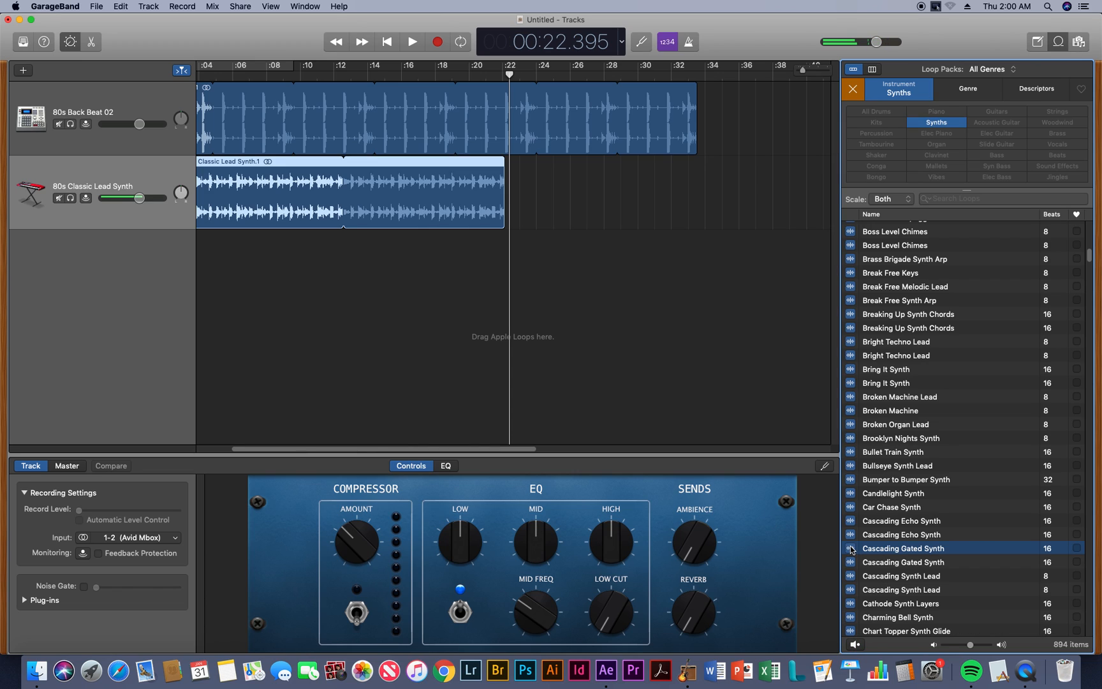
pyautogui.moveTo(849, 548); pyautogui.dragTo(343, 284)
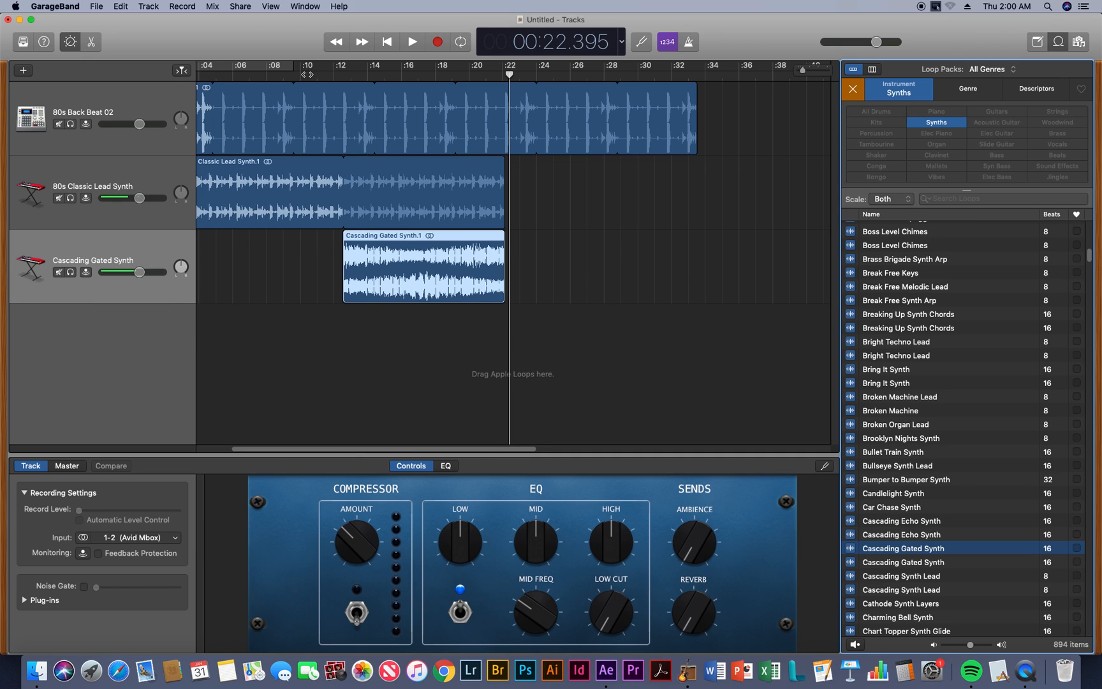
pyautogui.click(308, 74)
pyautogui.press('space')
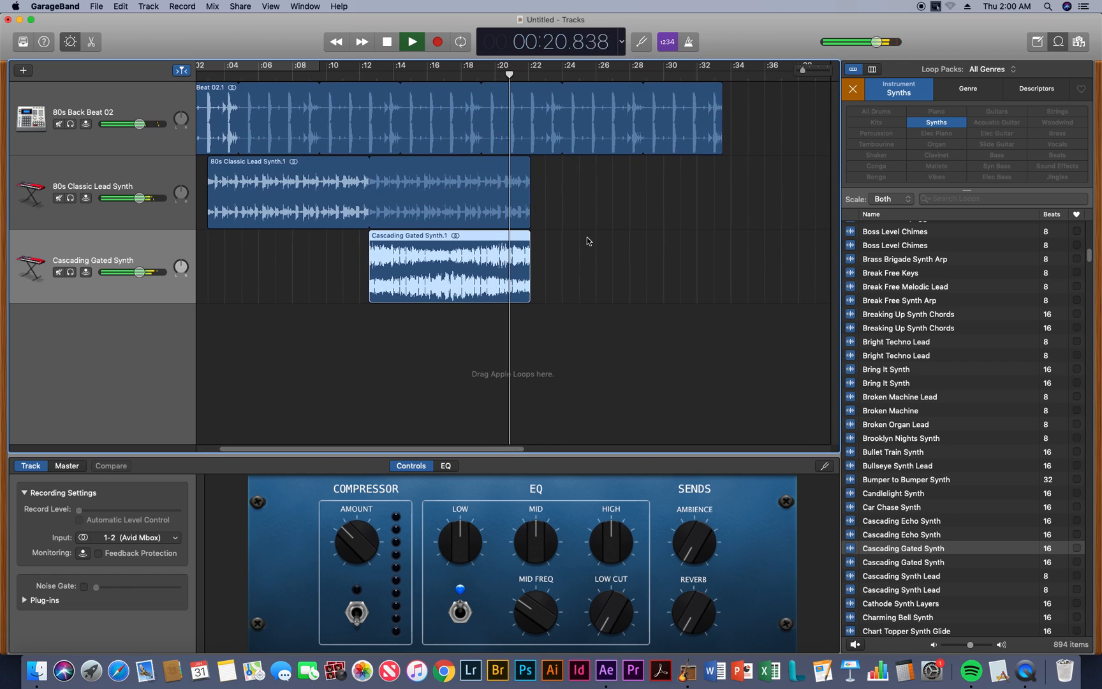
pyautogui.press('space')
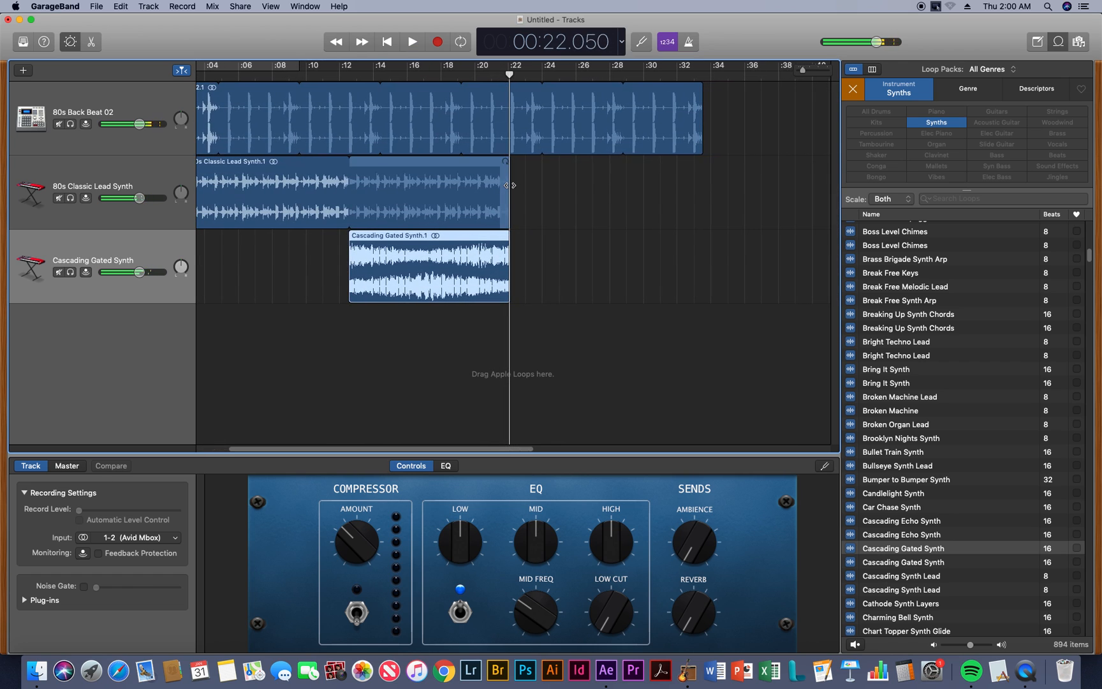
# Loop the 80s Classic Lead Synth region to about 31.5 seconds and the Cascading Gated Synth region to the end of the drum track
pyautogui.moveTo(510, 185); pyautogui.dragTo(673, 192)
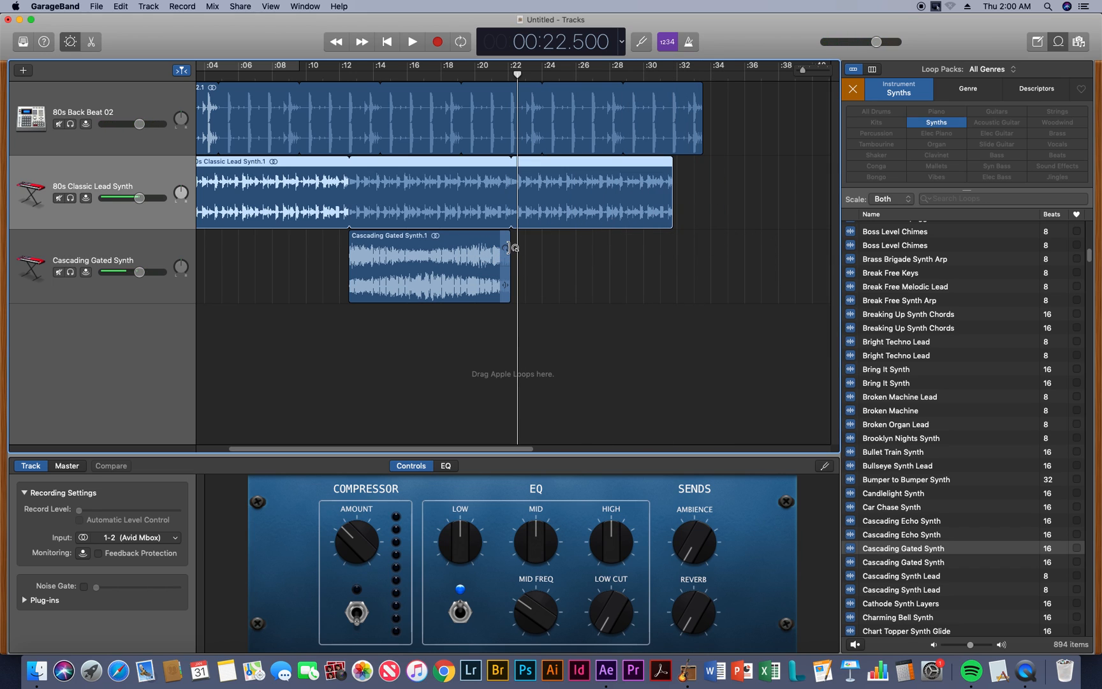
pyautogui.moveTo(510, 247); pyautogui.dragTo(701, 262)
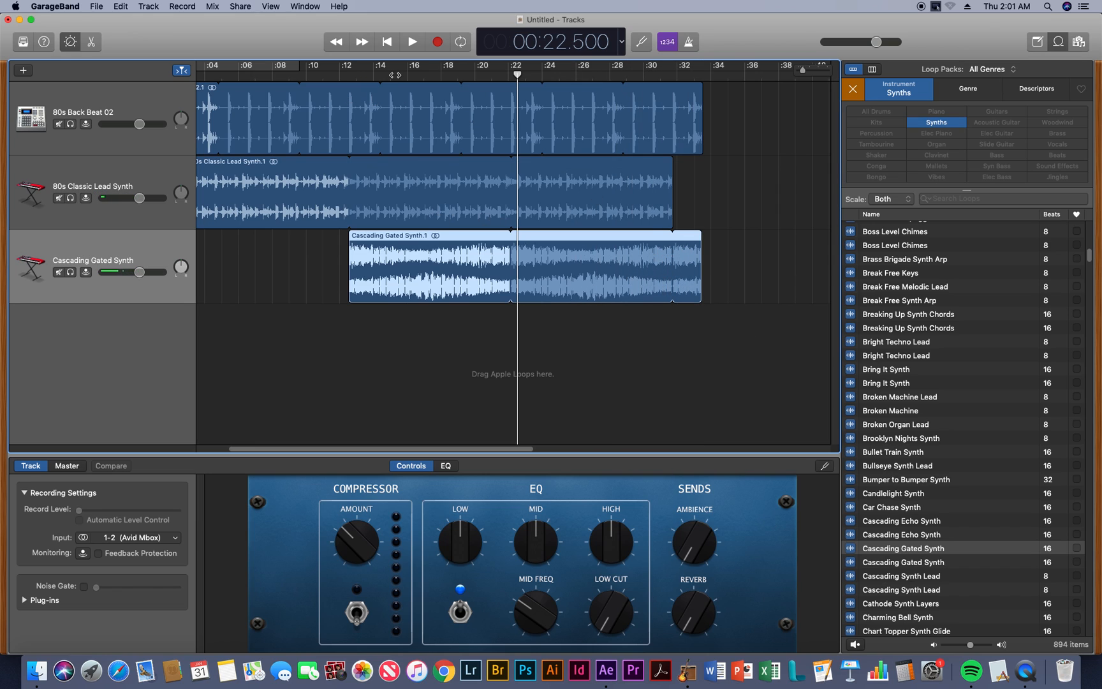
# Lower the Cascading Gated Synth track's volume slightly and play the layered section before and after the change
pyautogui.press('space')
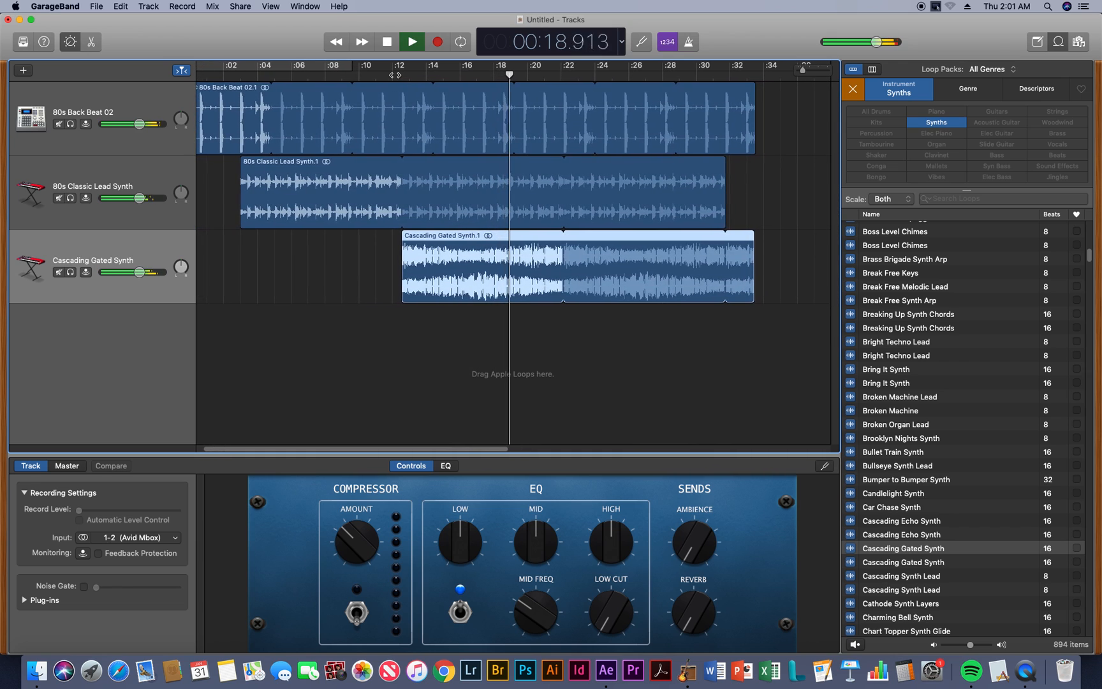
pyautogui.press('space')
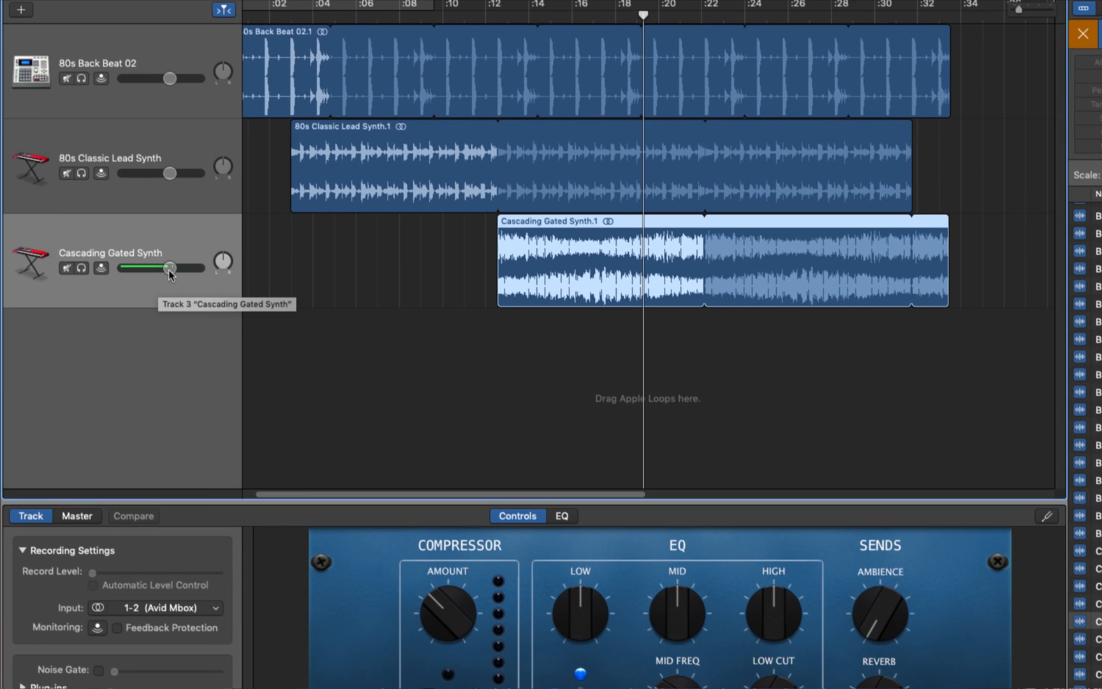
pyautogui.moveTo(170, 268); pyautogui.dragTo(160, 268)
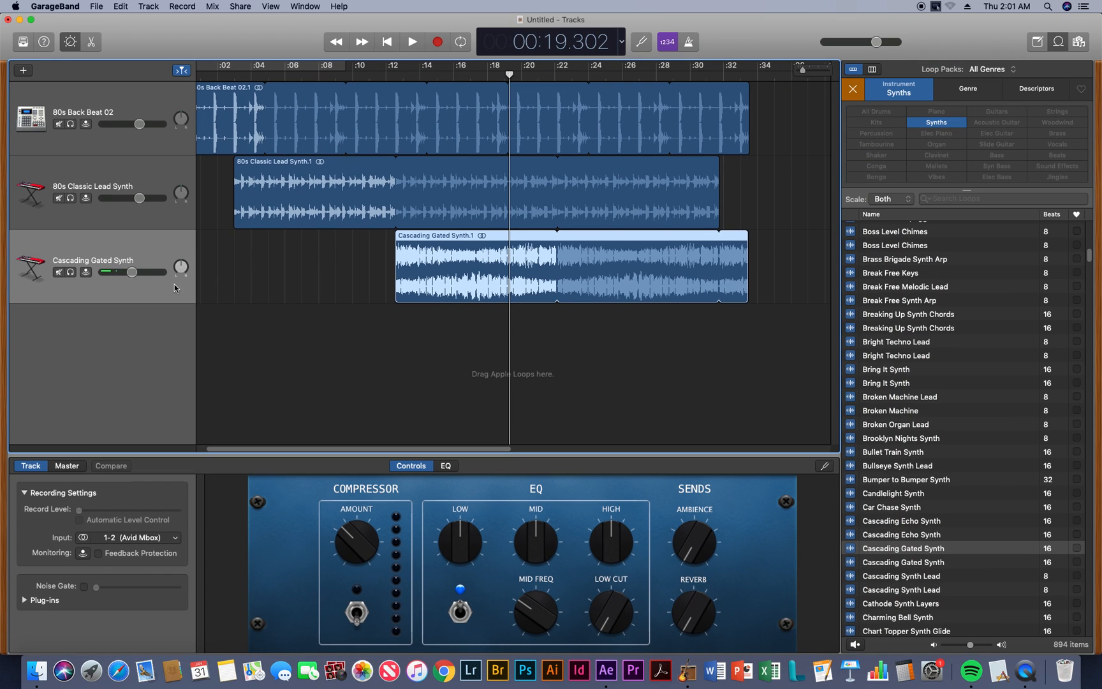
pyautogui.press('space')
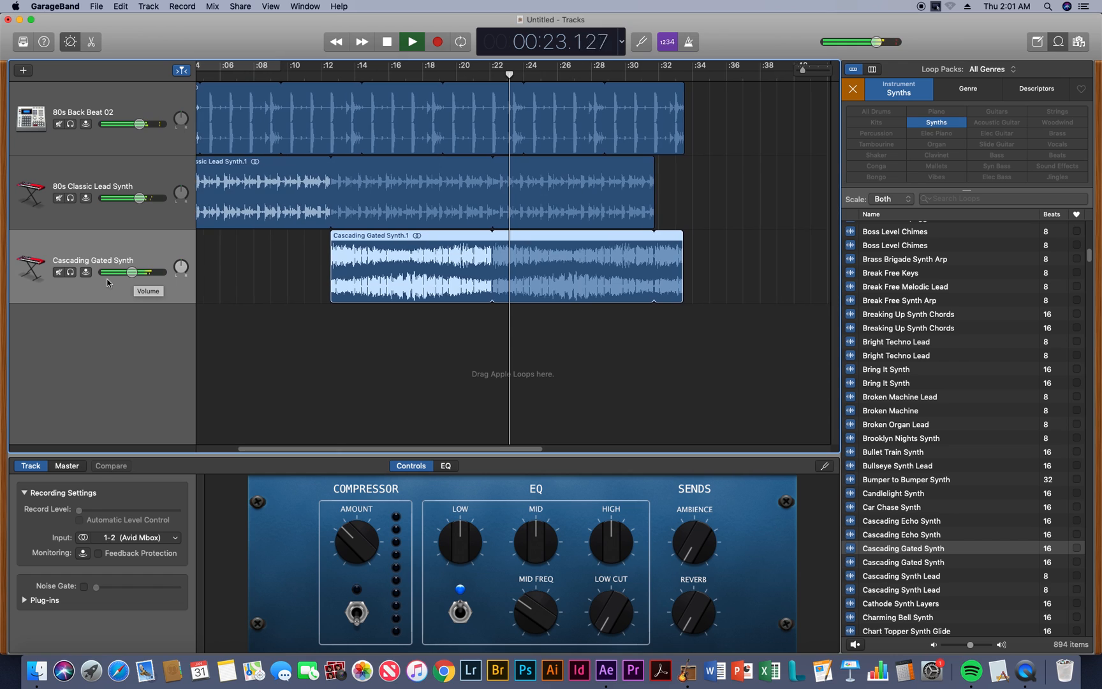
pyautogui.press('space')
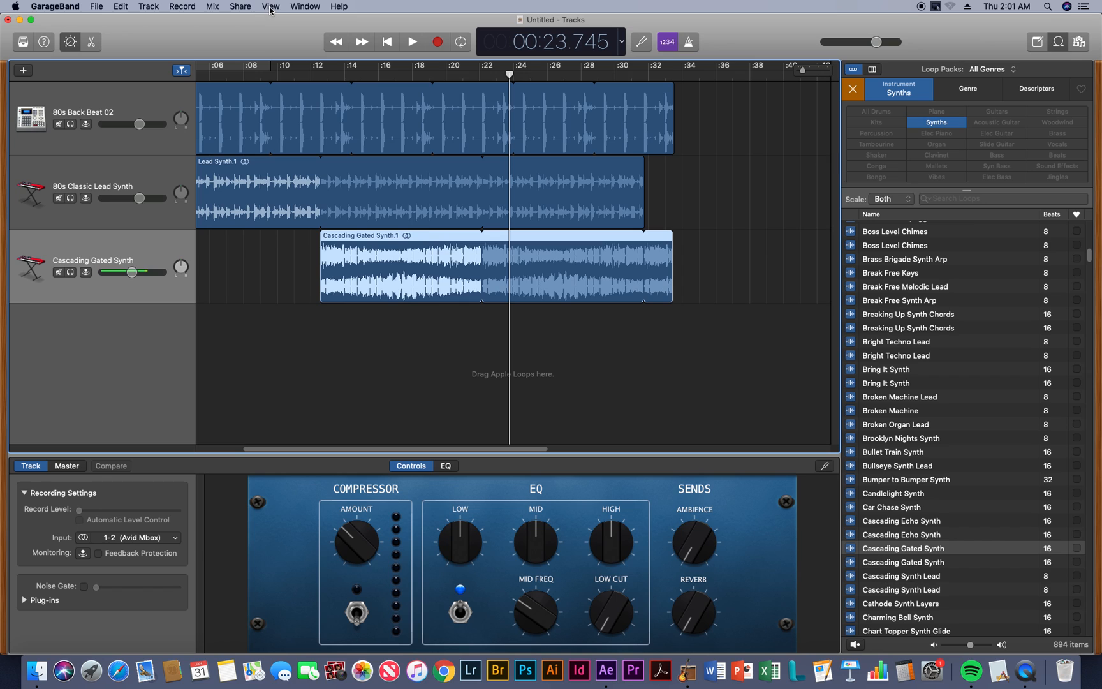
# Show the automation lanes on the tracks
pyautogui.click(212, 7)
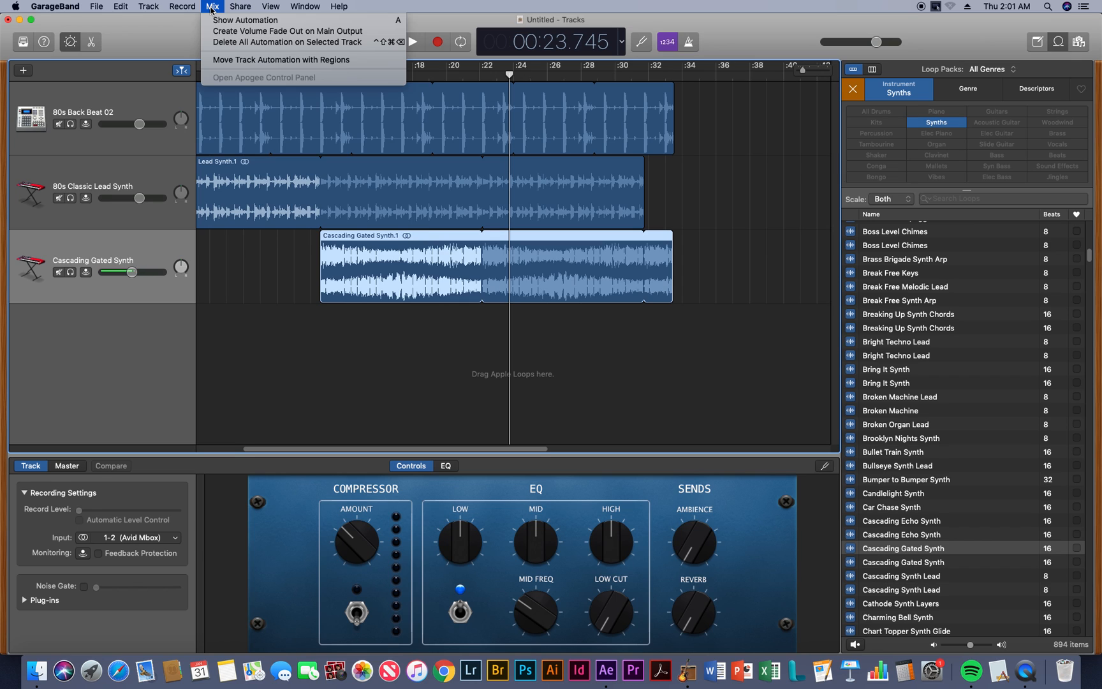
pyautogui.click(212, 7)
pyautogui.click(212, 7)
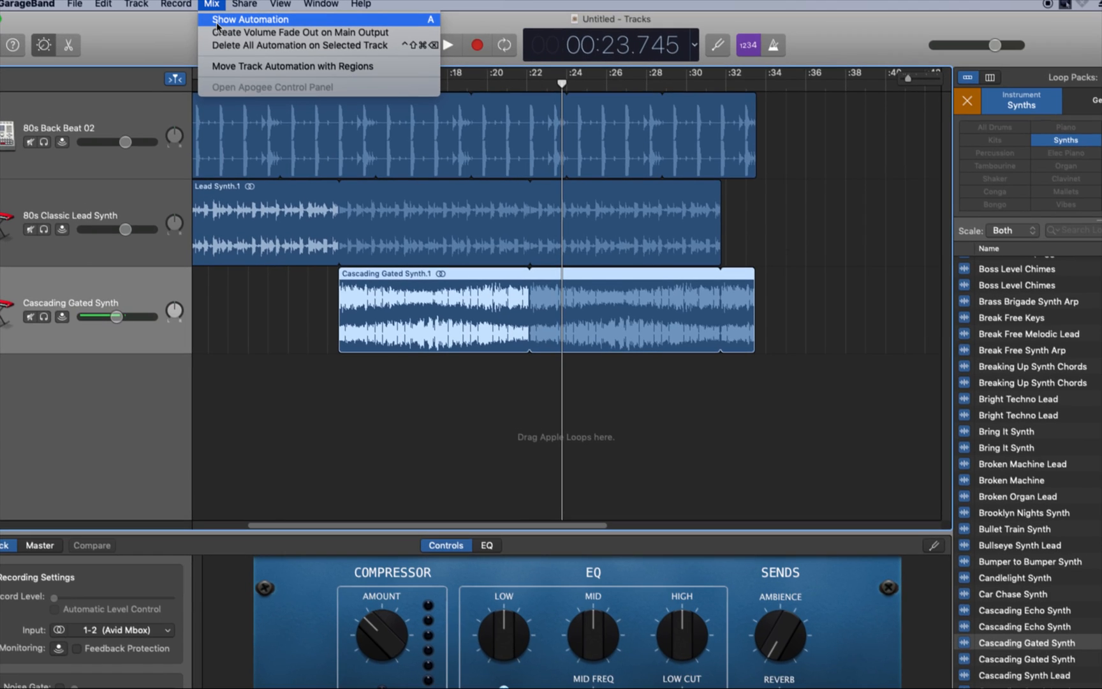
pyautogui.click(250, 24)
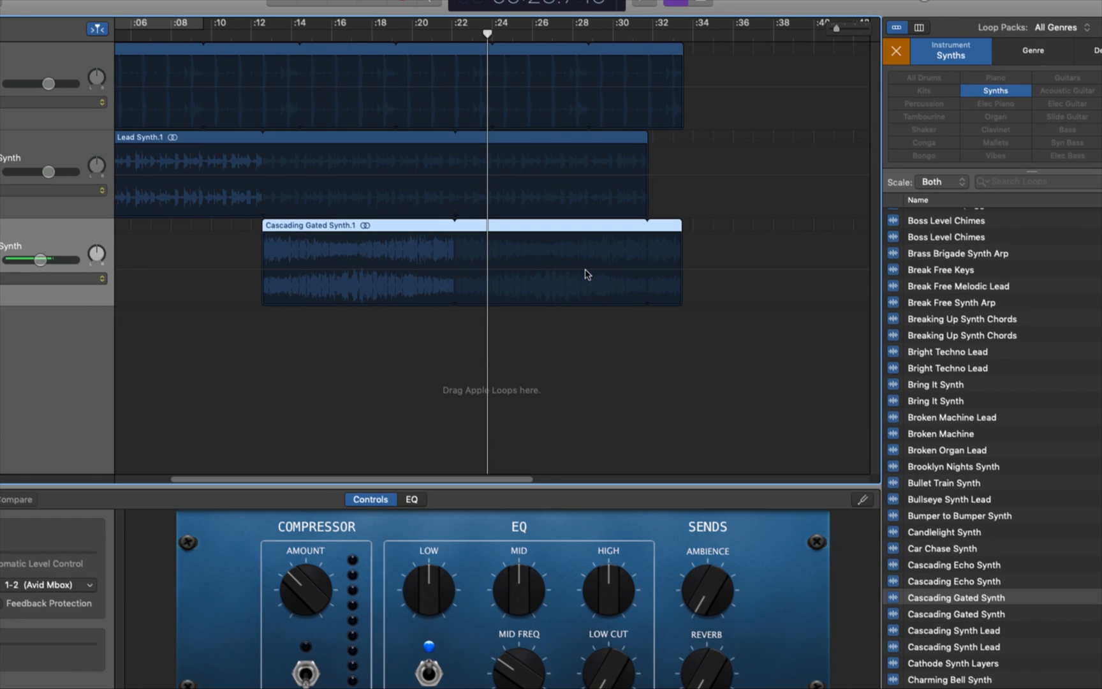
pyautogui.press('a')
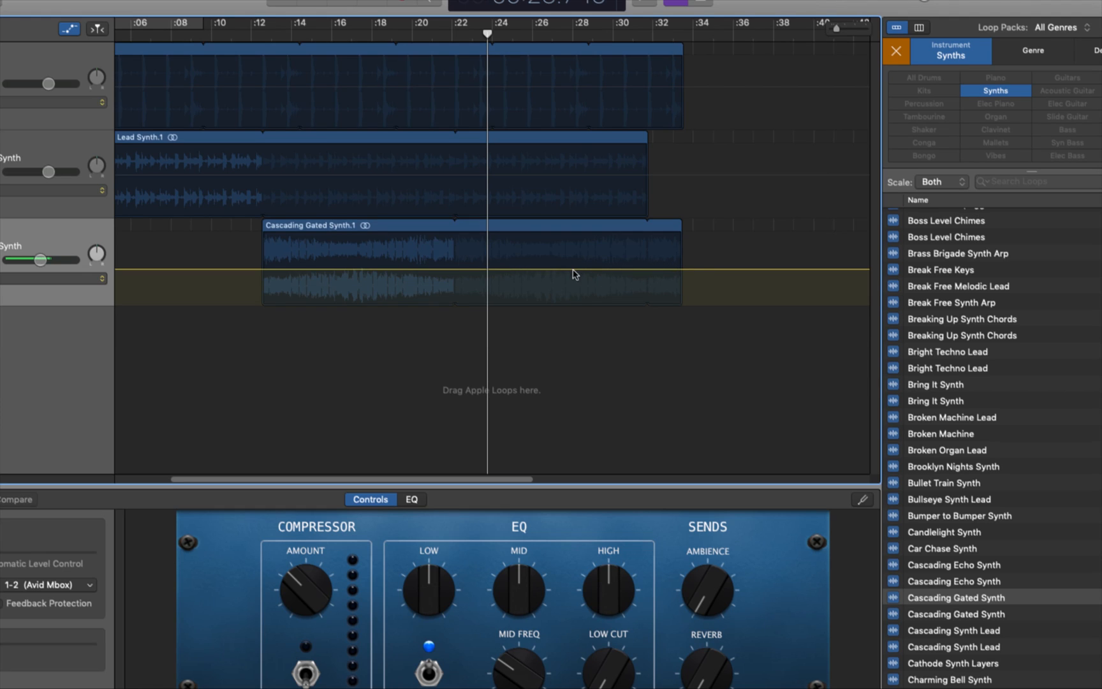
# Fade the Cascading Gated Synth's volume from about 28 seconds down to zero at the region's end and play the fade
pyautogui.click(683, 269)
pyautogui.moveTo(683, 269); pyautogui.dragTo(683, 304)
pyautogui.click(551, 35)
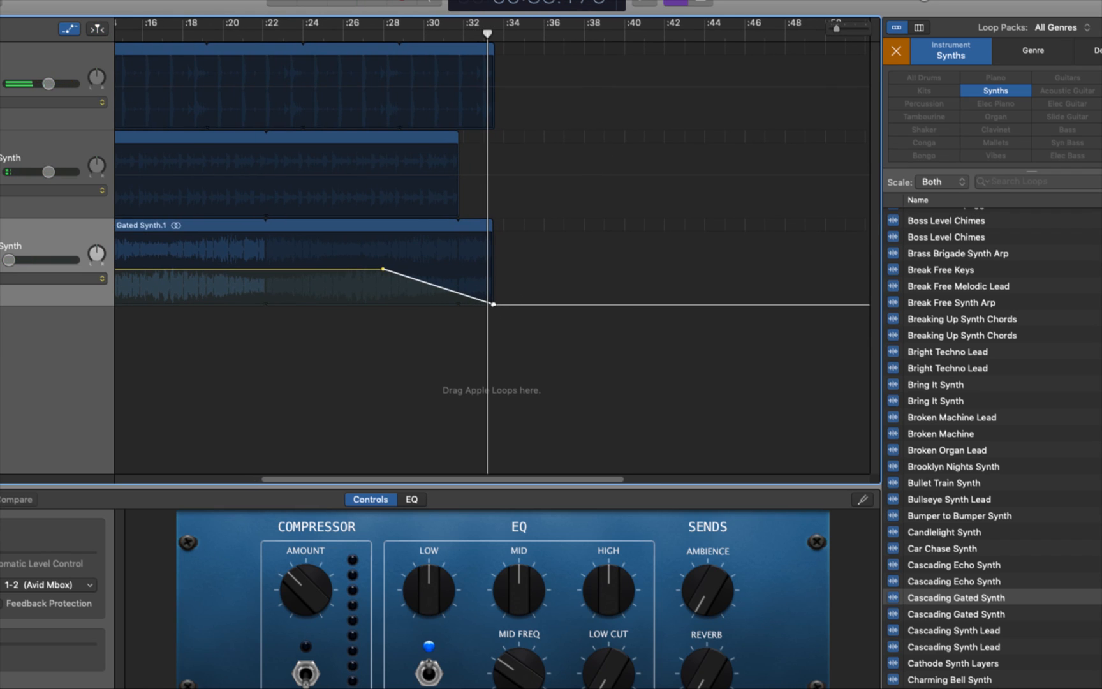
# Try a longer volume fade ending past the Cascading Gated Synth region, play it, and return the end point to the region's end
pyautogui.moveTo(494, 304); pyautogui.dragTo(535, 304)
pyautogui.click(428, 30)
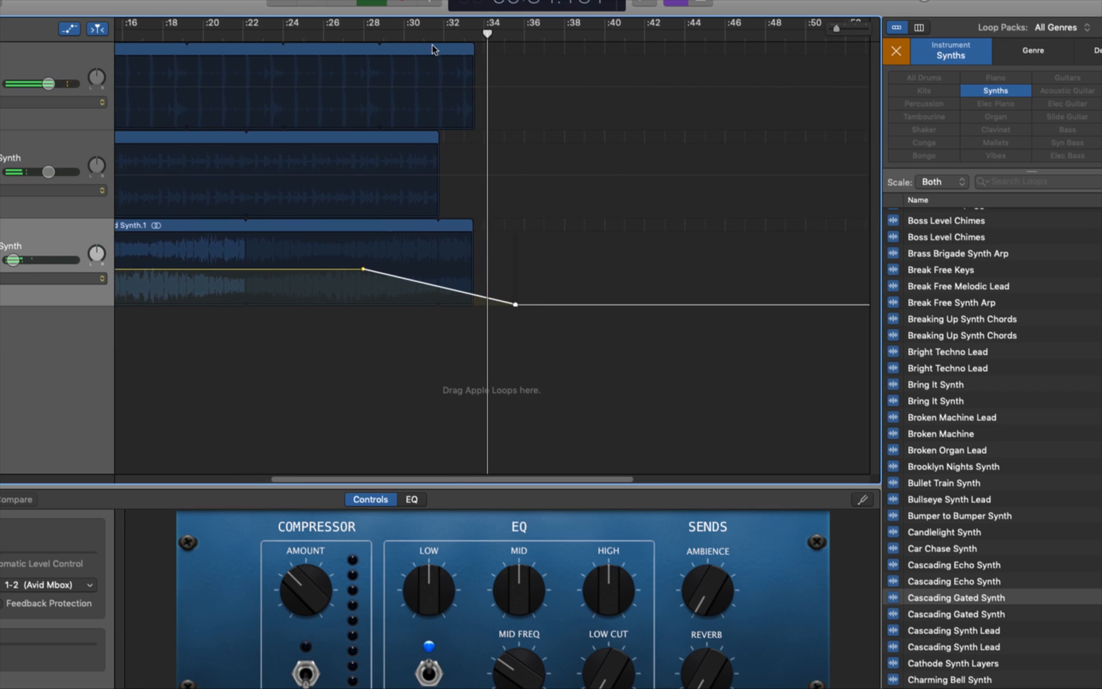
pyautogui.moveTo(514, 304); pyautogui.dragTo(470, 304)
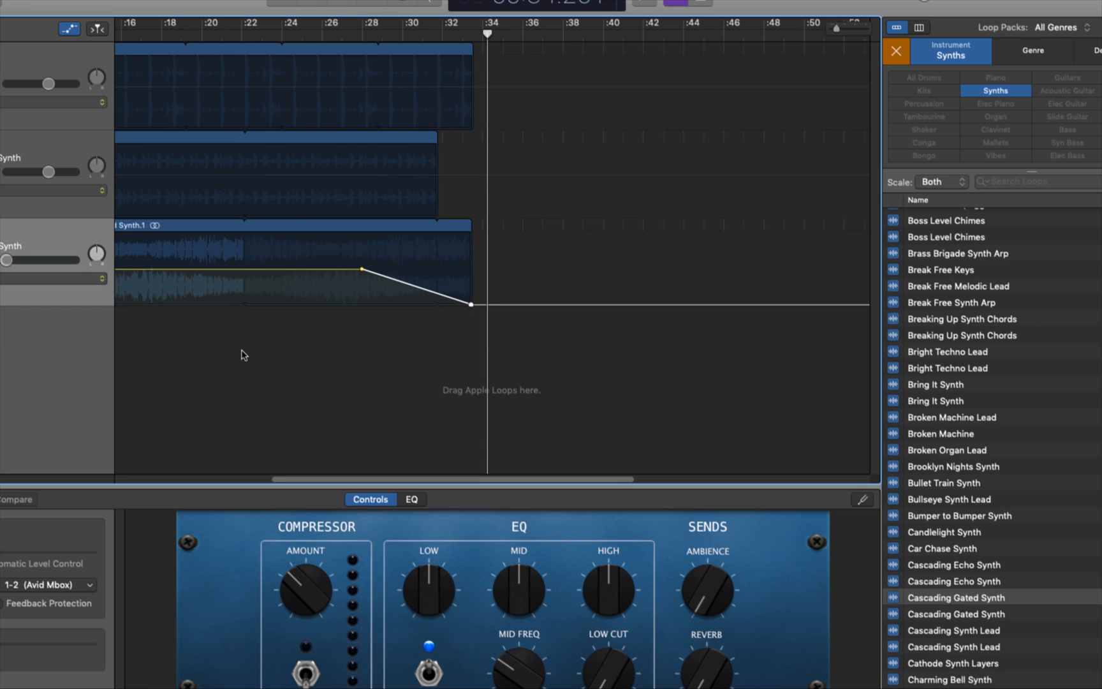
# Switch the 80s Classic Lead Synth track's automation parameter to Reverb
pyautogui.moveTo(279, 481); pyautogui.dragTo(86, 478)
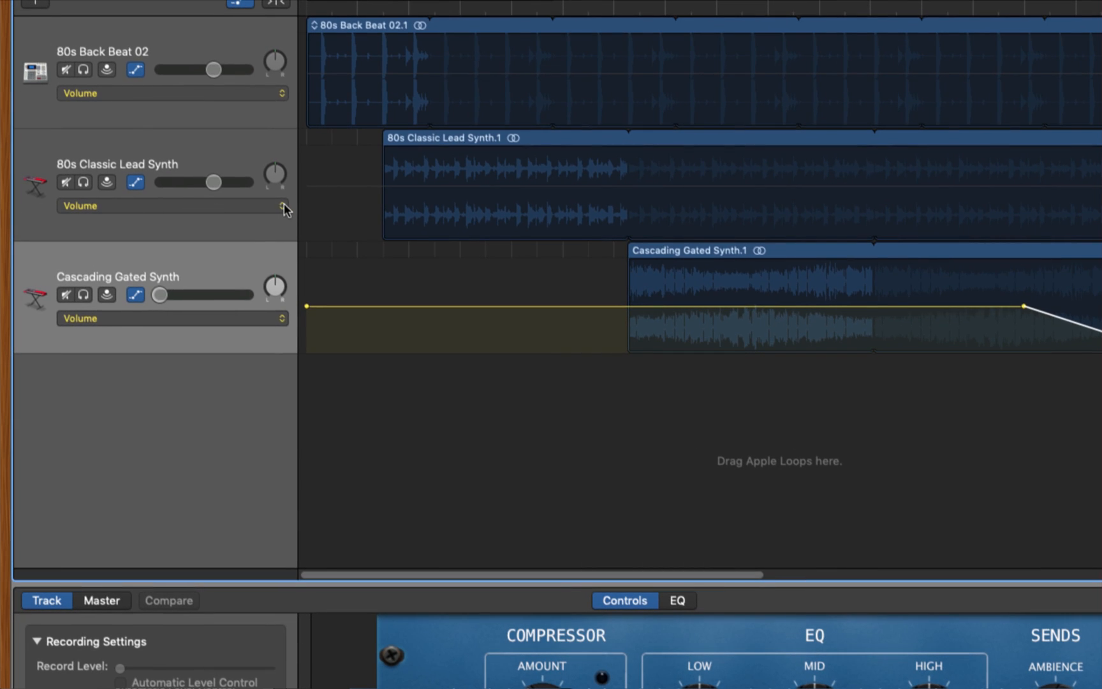
pyautogui.click(282, 206)
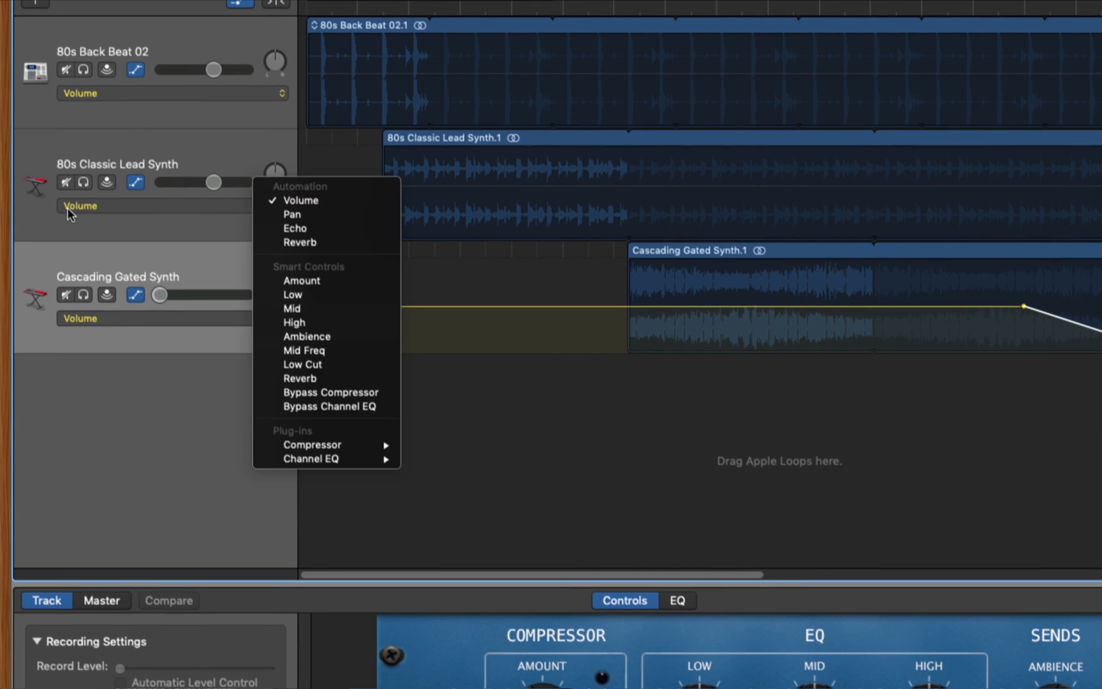
pyautogui.click(147, 210)
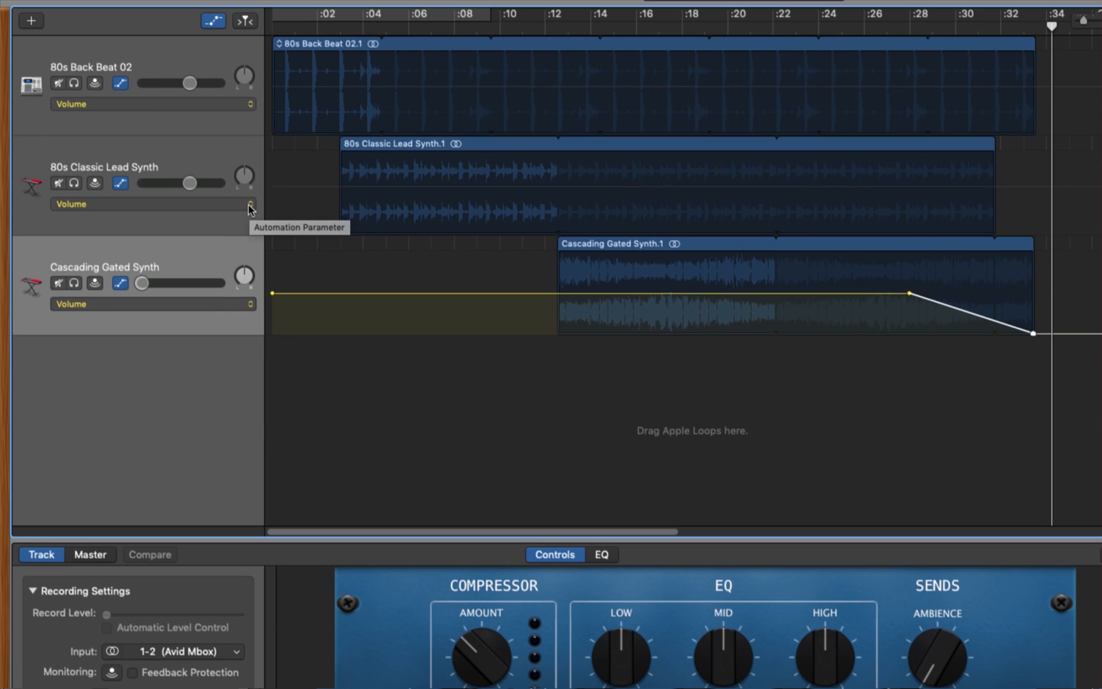
pyautogui.click(282, 204)
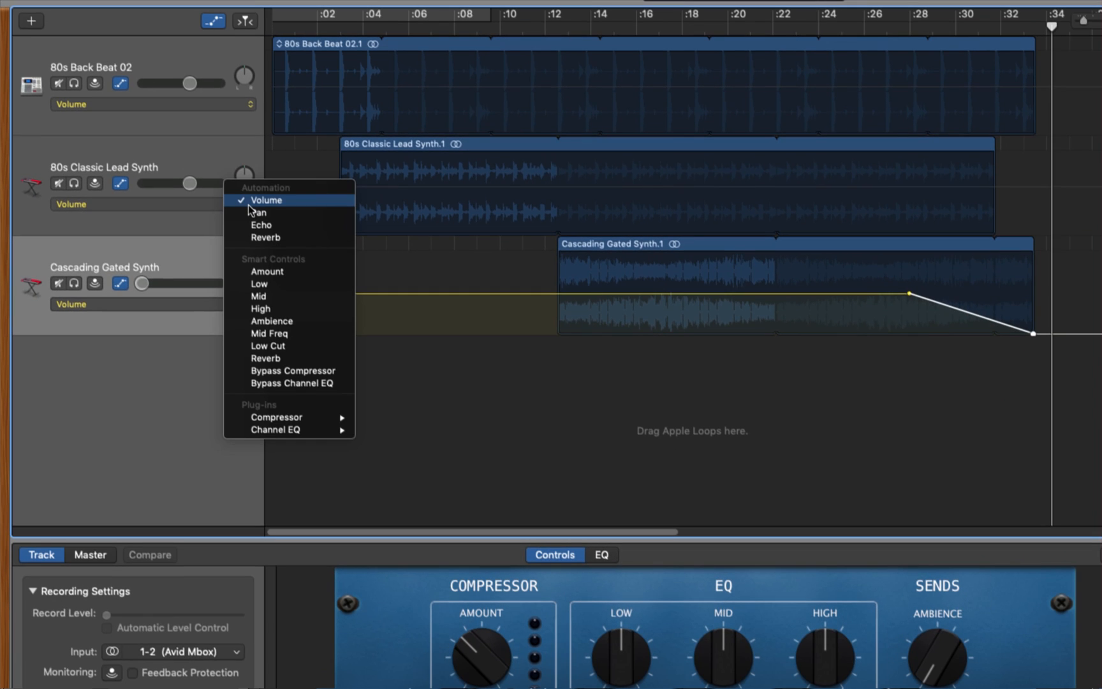
pyautogui.click(272, 238)
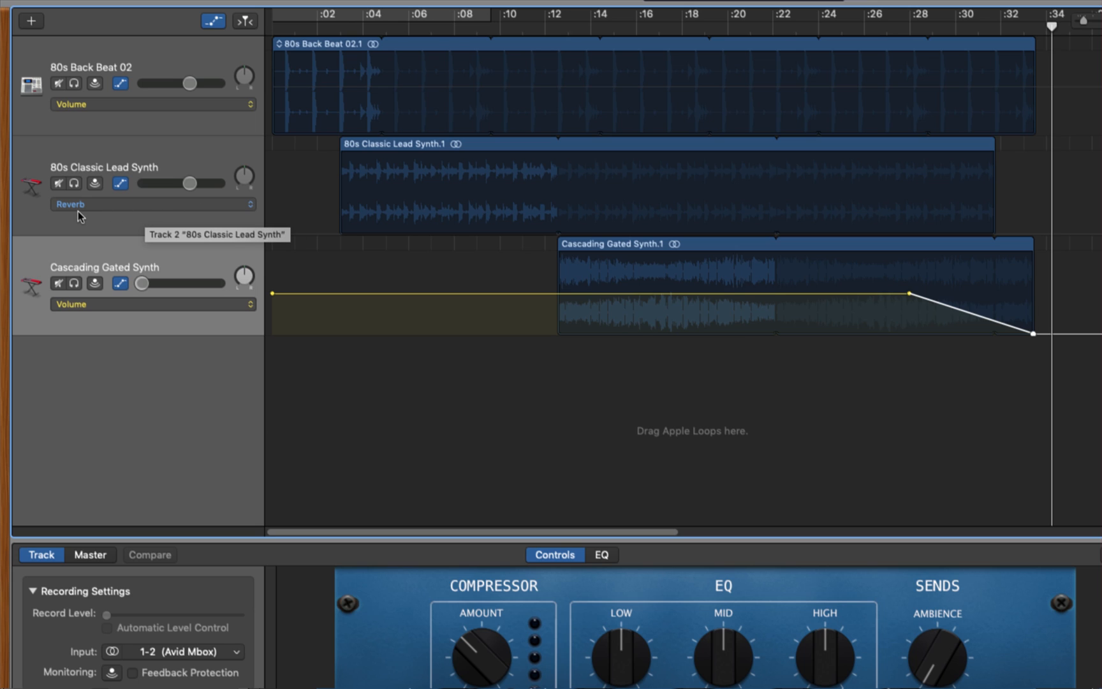
# Ramp the 80s Classic Lead Synth's reverb from zero at 3 seconds to a medium level at about 7 seconds, and play it
pyautogui.click(379, 148)
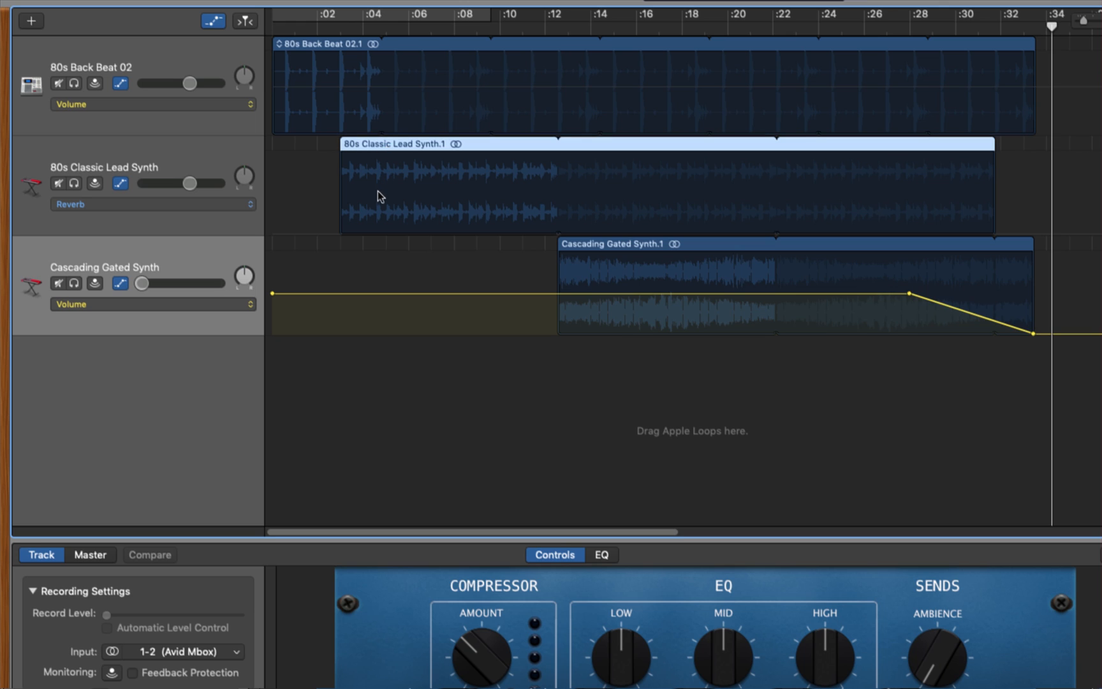
pyautogui.click(459, 239)
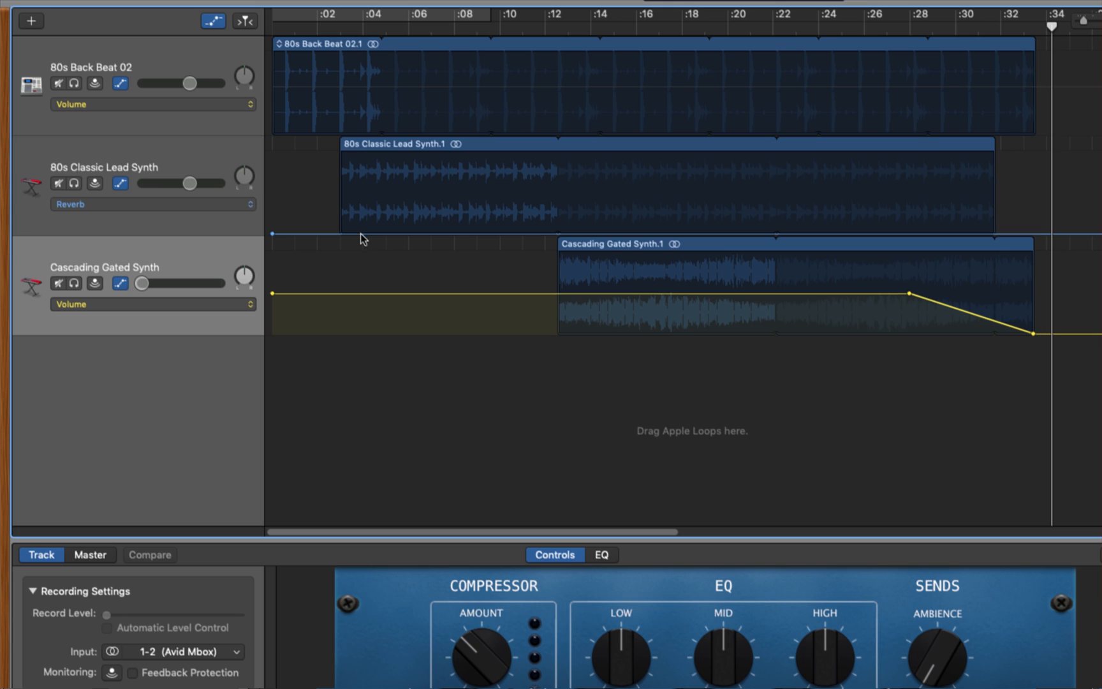
pyautogui.click(341, 234)
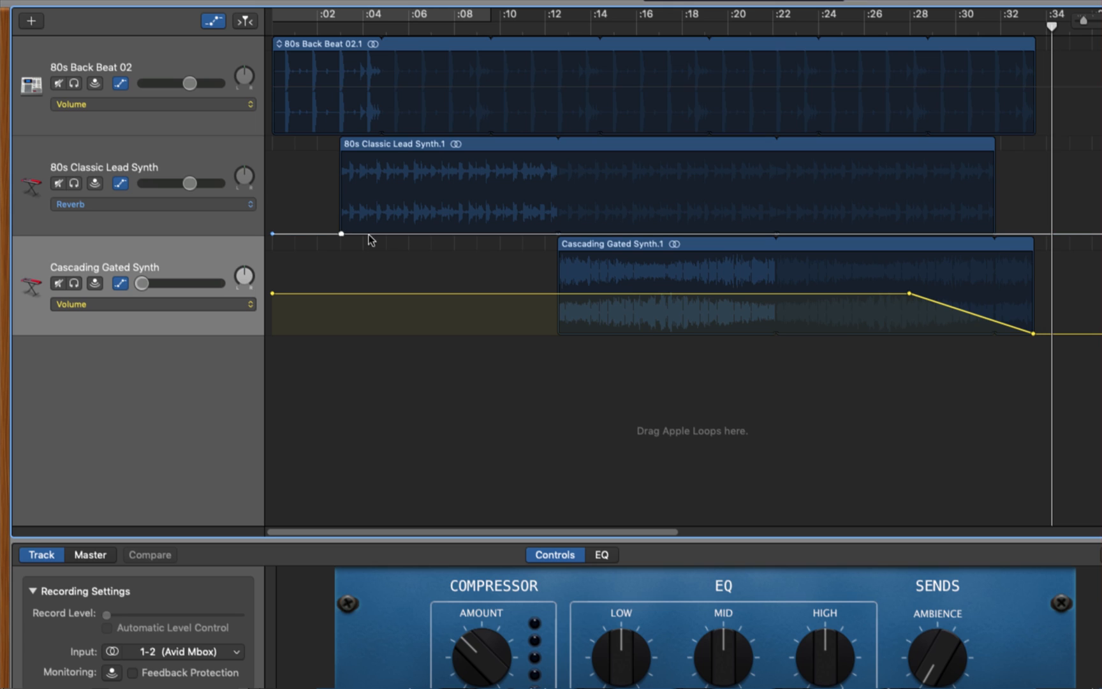
pyautogui.click(427, 234)
pyautogui.moveTo(428, 233); pyautogui.dragTo(428, 194)
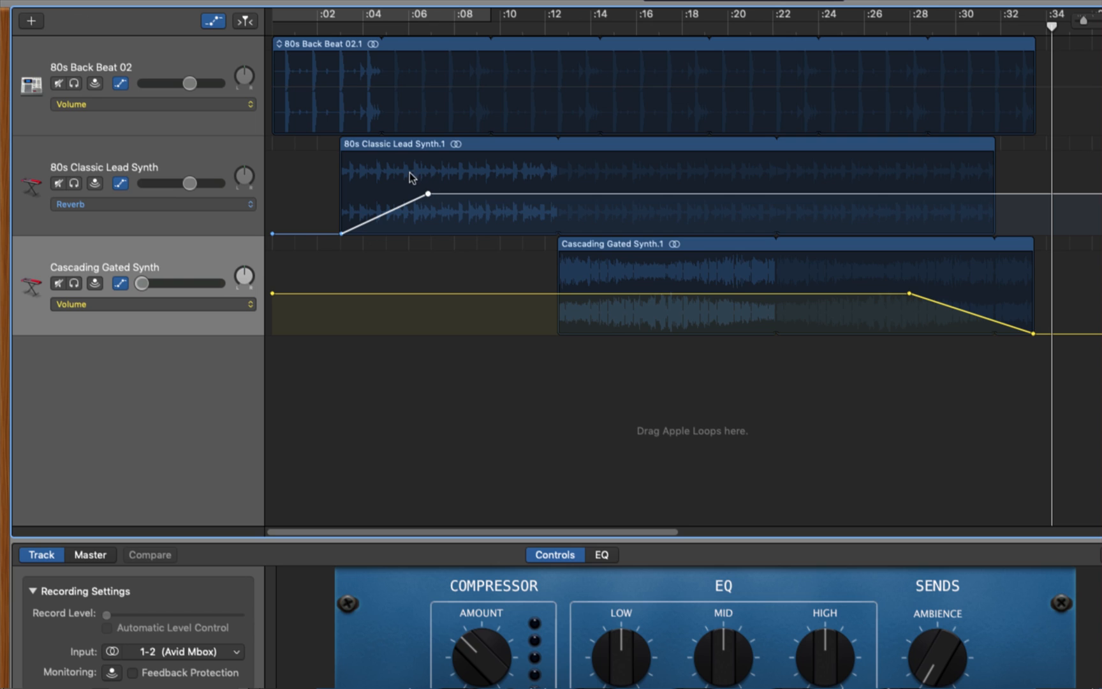
pyautogui.click(383, 26)
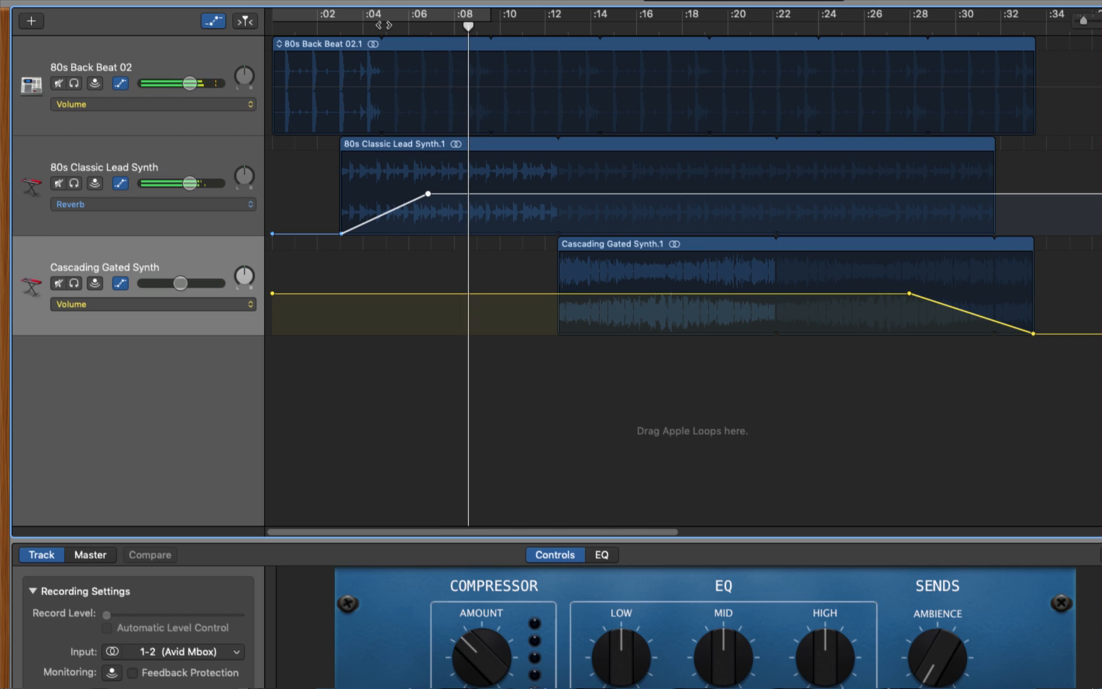
pyautogui.press('space')
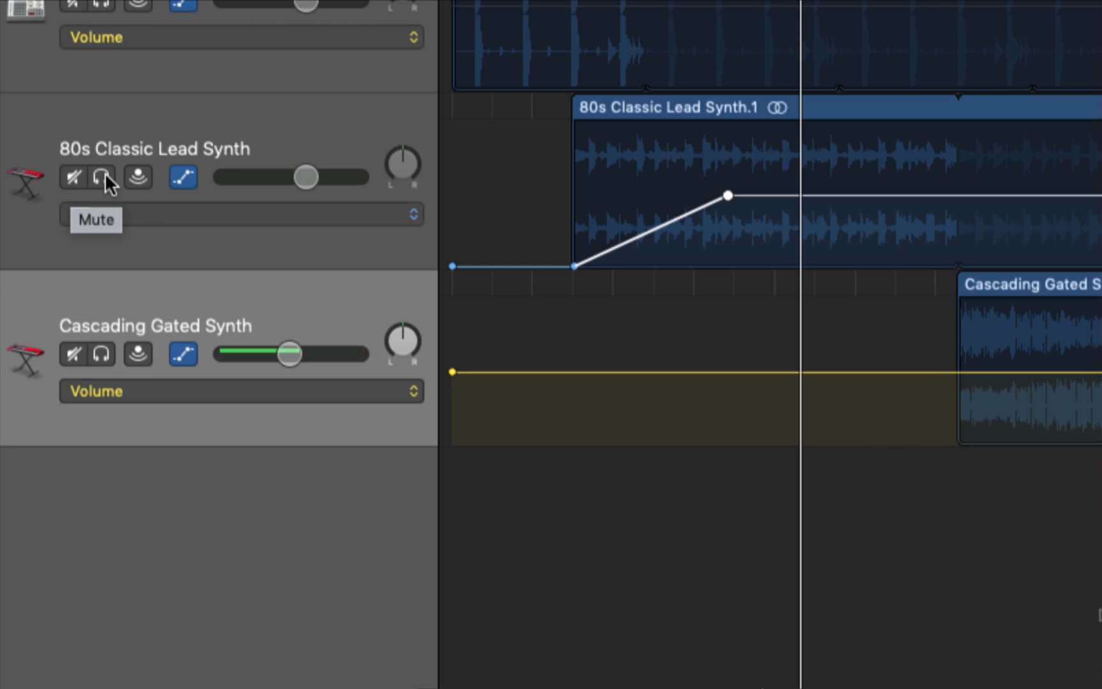
# Solo the 80s Classic Lead Synth track, play it briefly, and return the playhead to 3 seconds
pyautogui.click(101, 176)
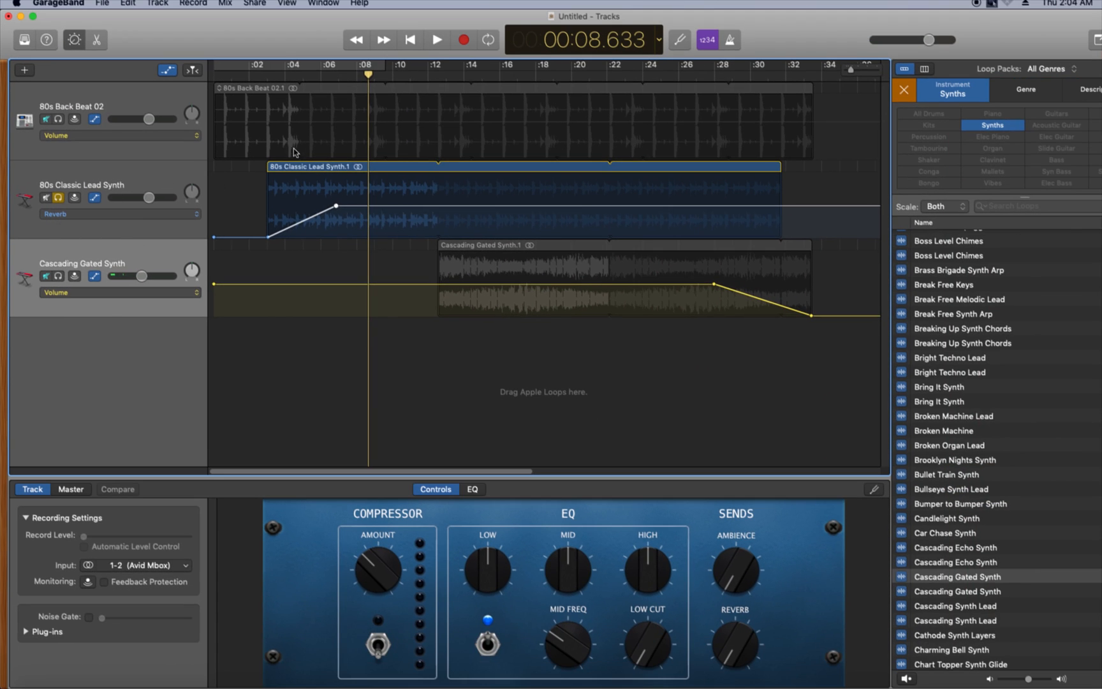
pyautogui.press('space')
pyautogui.press('space')
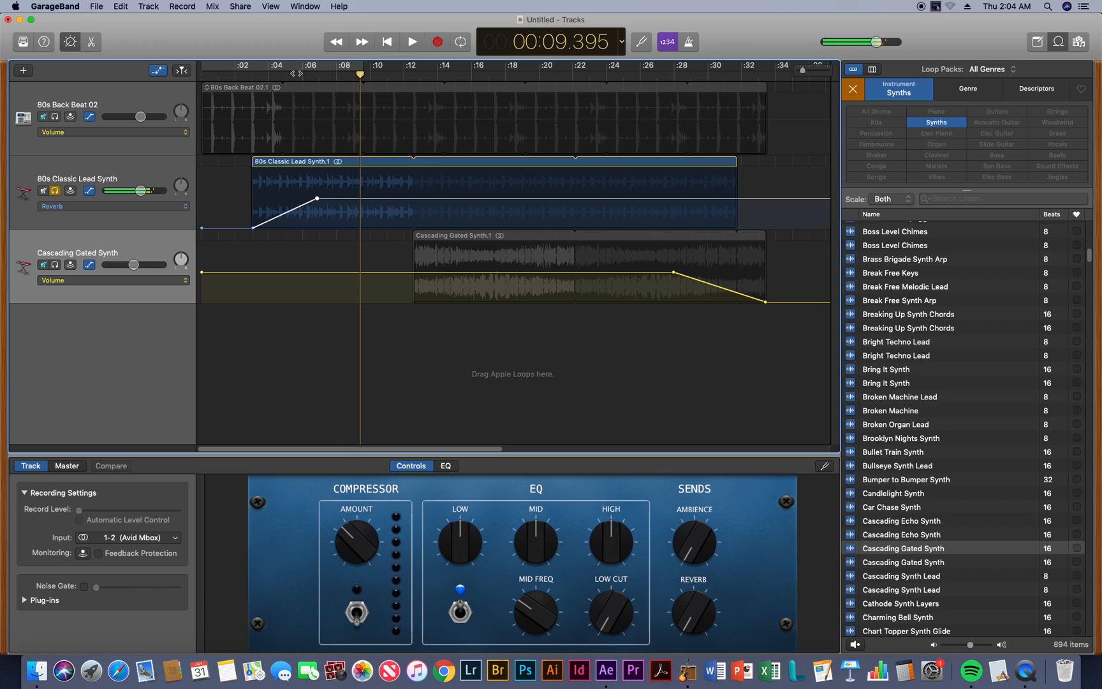
pyautogui.moveTo(297, 75); pyautogui.dragTo(255, 77)
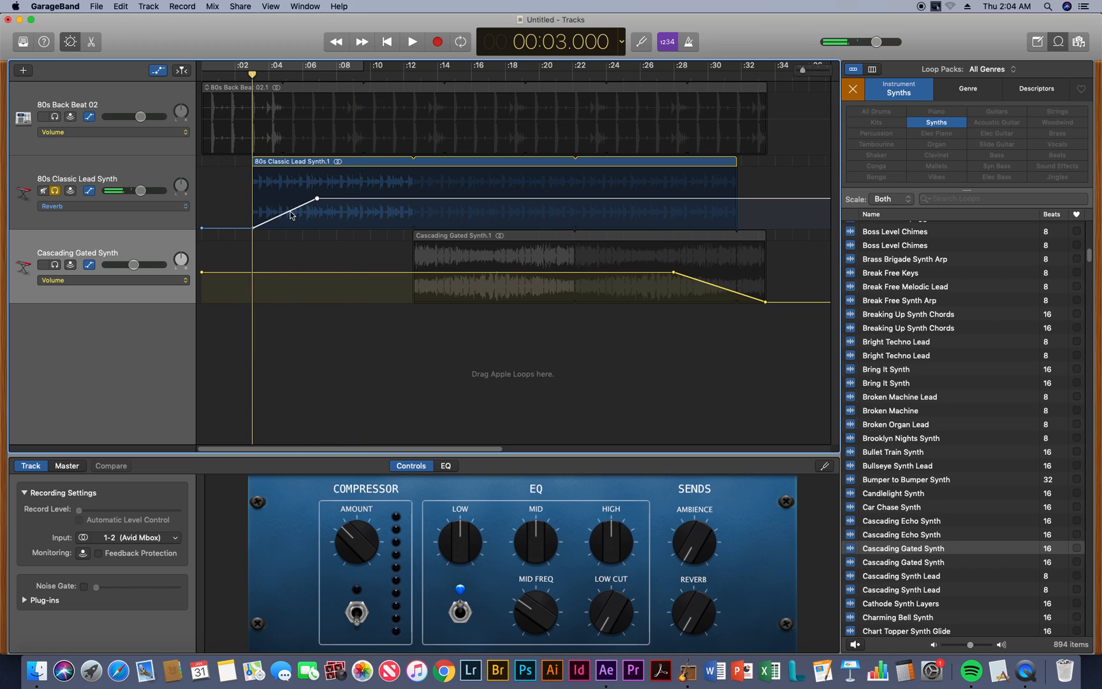
# Add a zero-level reverb point at about 5.3 seconds on the 80s Classic Lead Synth ramp and play from 3 seconds
pyautogui.click(290, 212)
pyautogui.moveTo(290, 211); pyautogui.dragTo(290, 227)
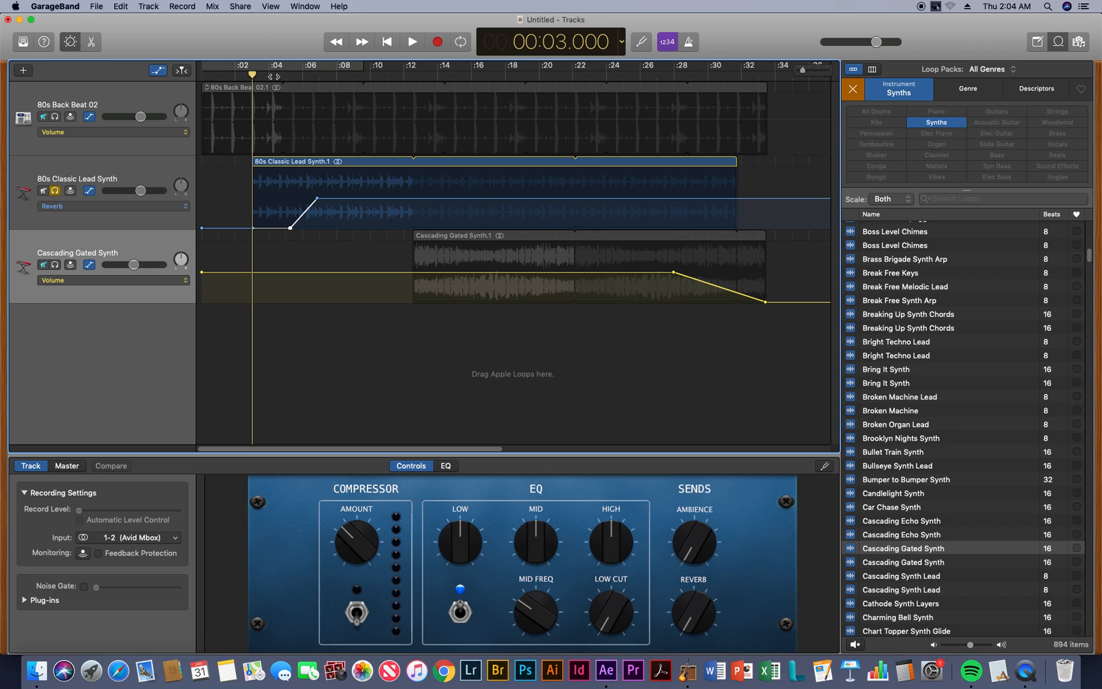
pyautogui.press('space')
pyautogui.press('space')
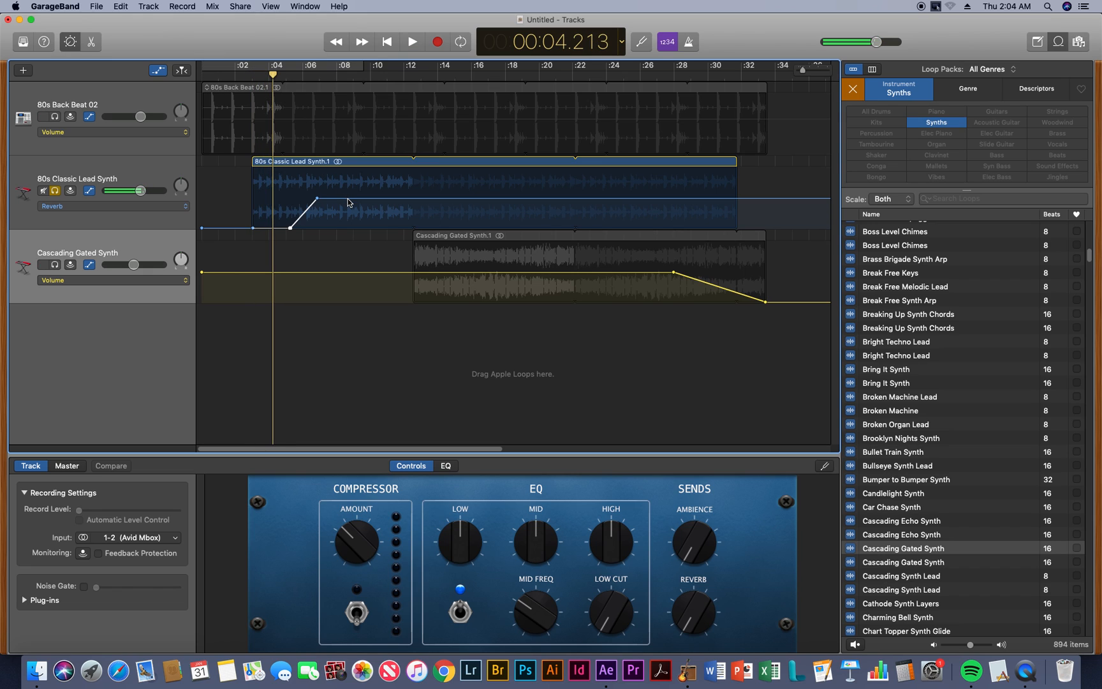
# Raise the 80s Classic Lead Synth's reverb to maximum from about 7 seconds onward and replay the transition into it
pyautogui.moveTo(347, 202); pyautogui.dragTo(335, 170)
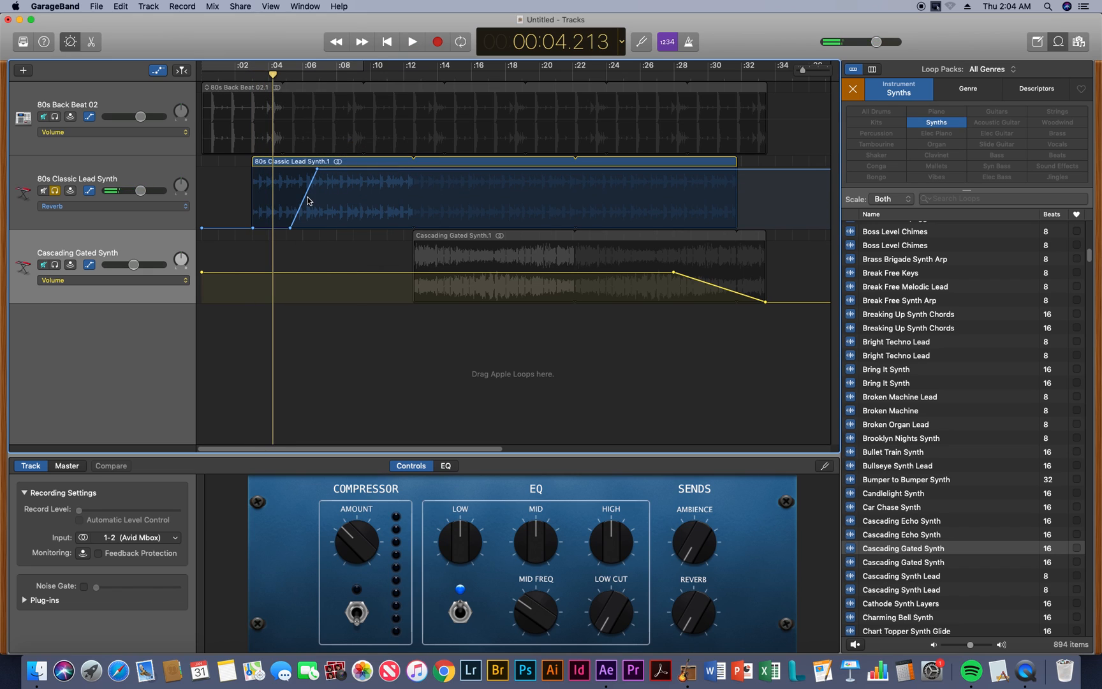
pyautogui.press('space')
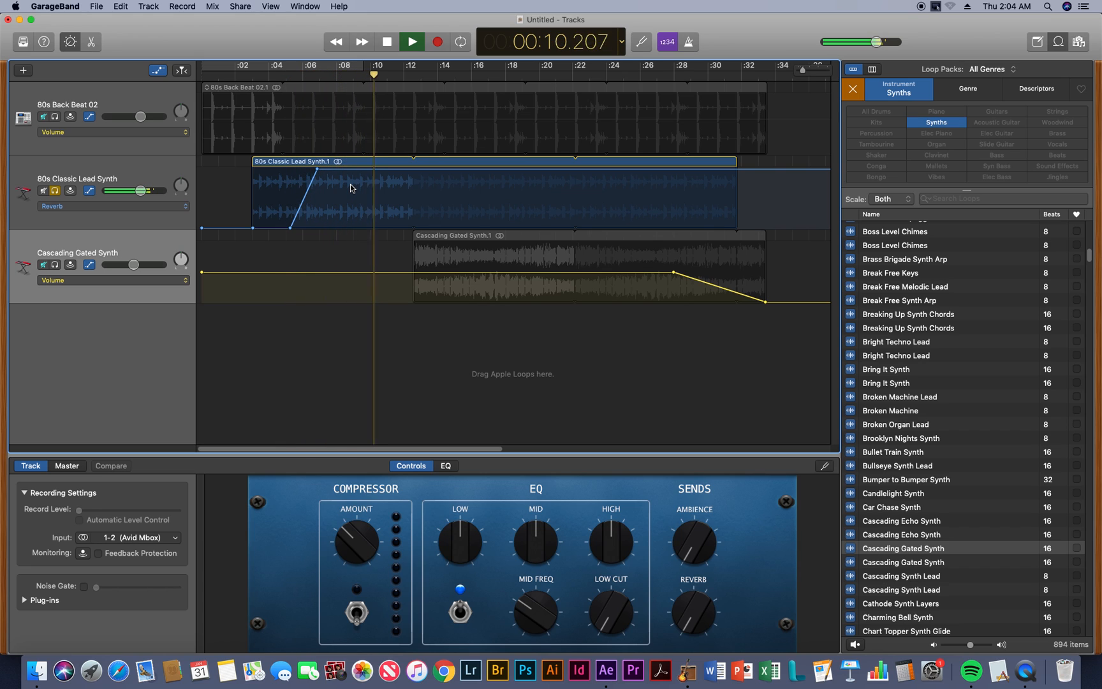
pyautogui.press('space')
pyautogui.click(273, 75)
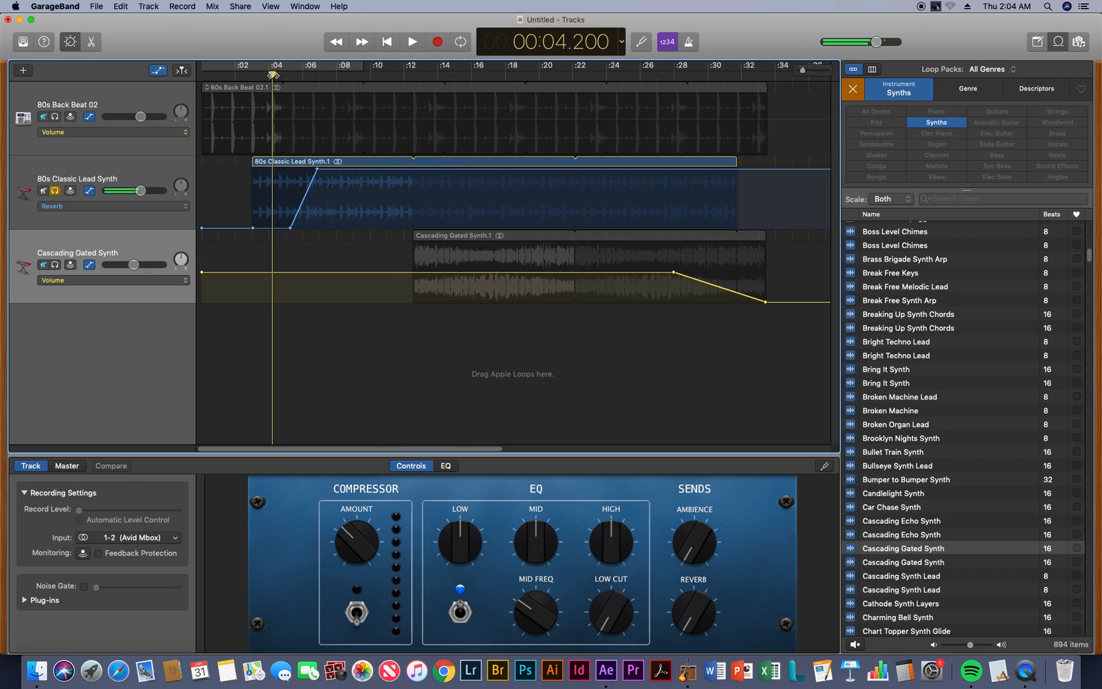
pyautogui.press('space')
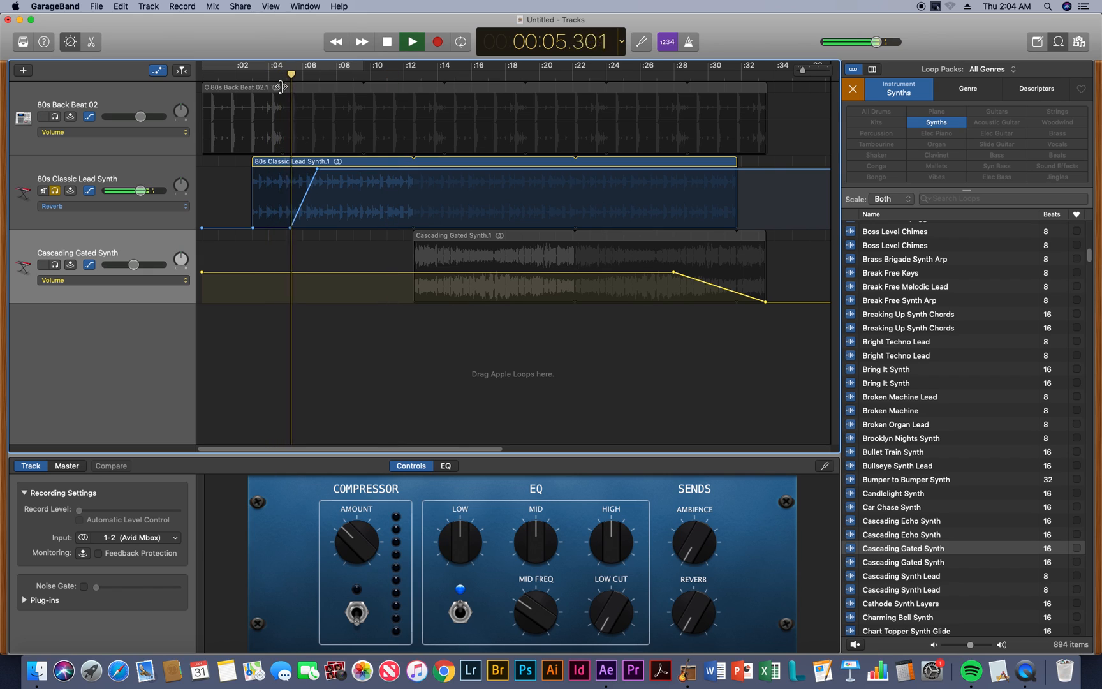
pyautogui.click(325, 75)
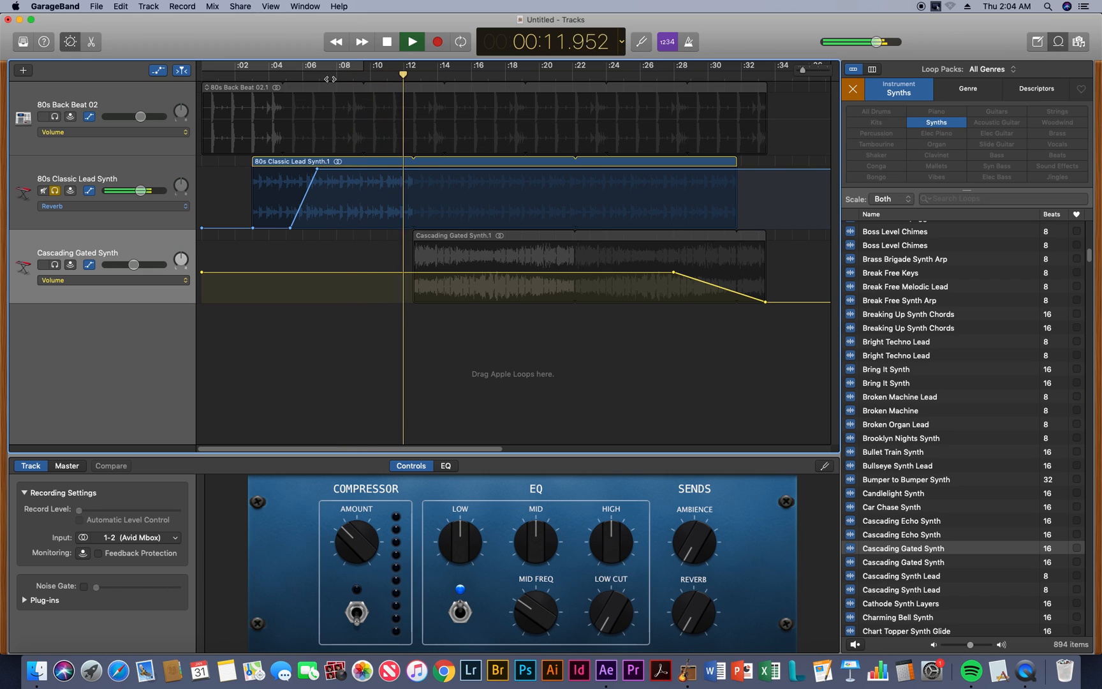
pyautogui.press('space')
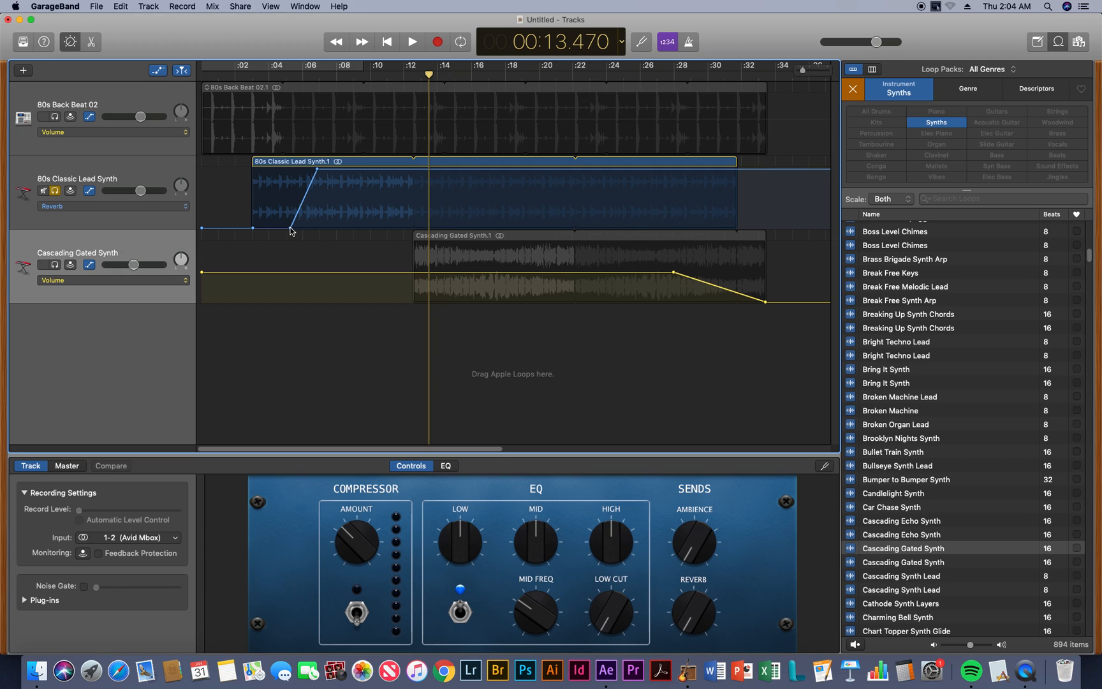
# Move the reverb point at about 5.3 seconds back to about 4.9 seconds and up to a medium level for a gradual ramp
pyautogui.moveTo(290, 228); pyautogui.dragTo(284, 202)
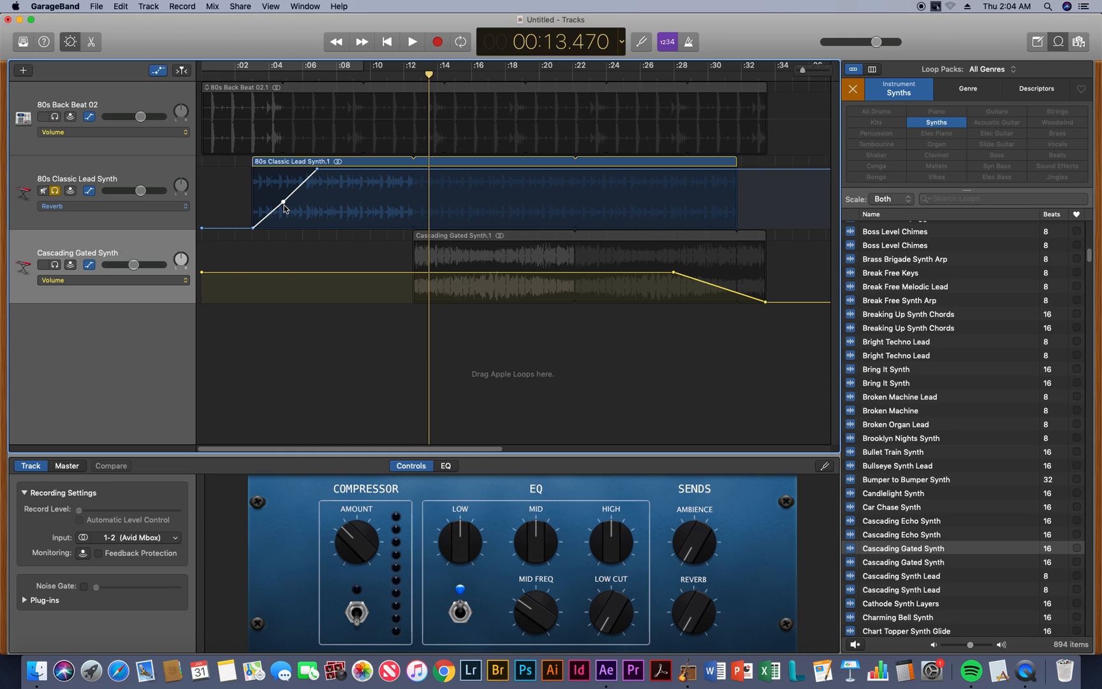
# Remove the mid-ramp reverb point on the 80s Classic Lead Synth, lower its final reverb level to about -2.2 dB and replay the ramp
pyautogui.click(284, 204)
pyautogui.moveTo(331, 175); pyautogui.dragTo(330, 195)
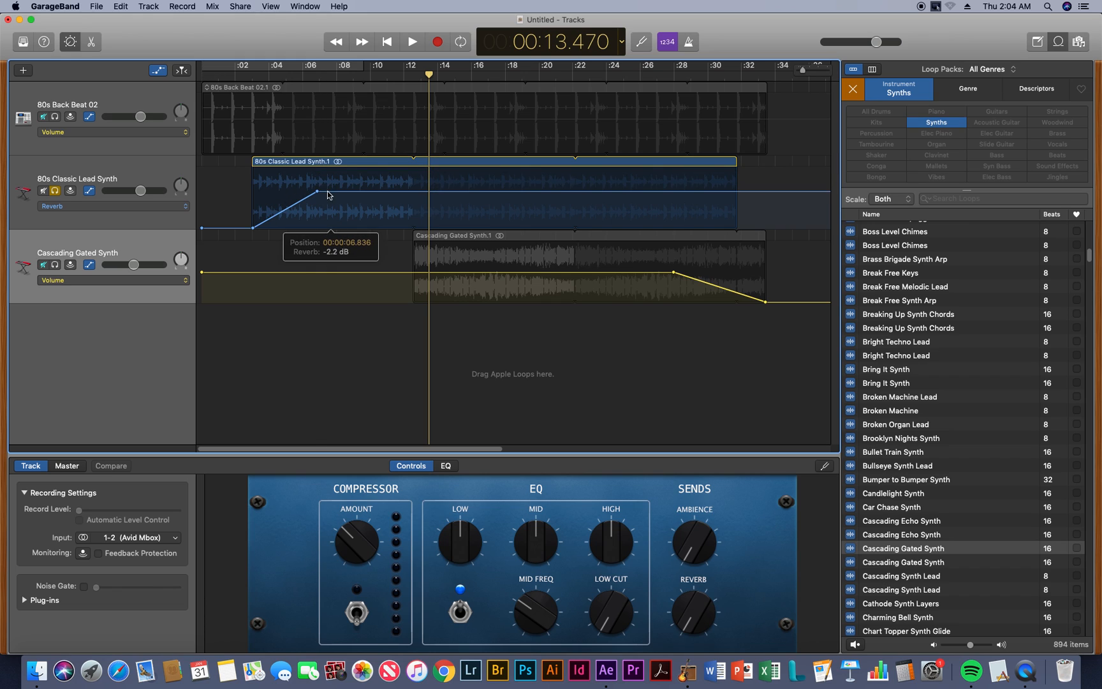
pyautogui.click(296, 77)
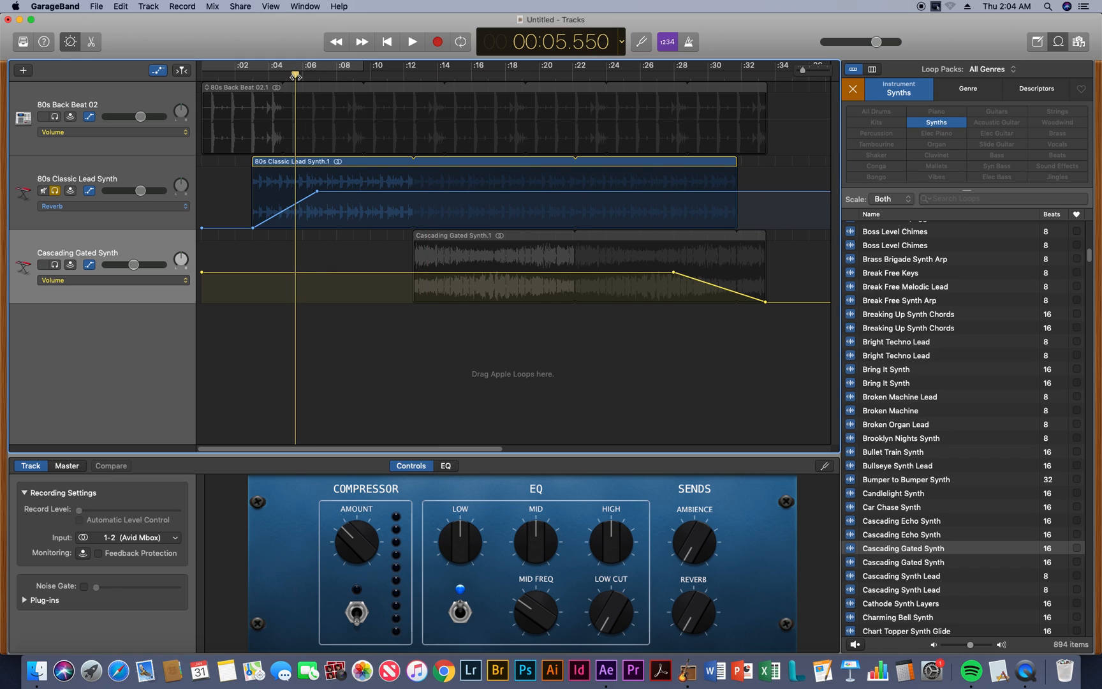
pyautogui.press('space')
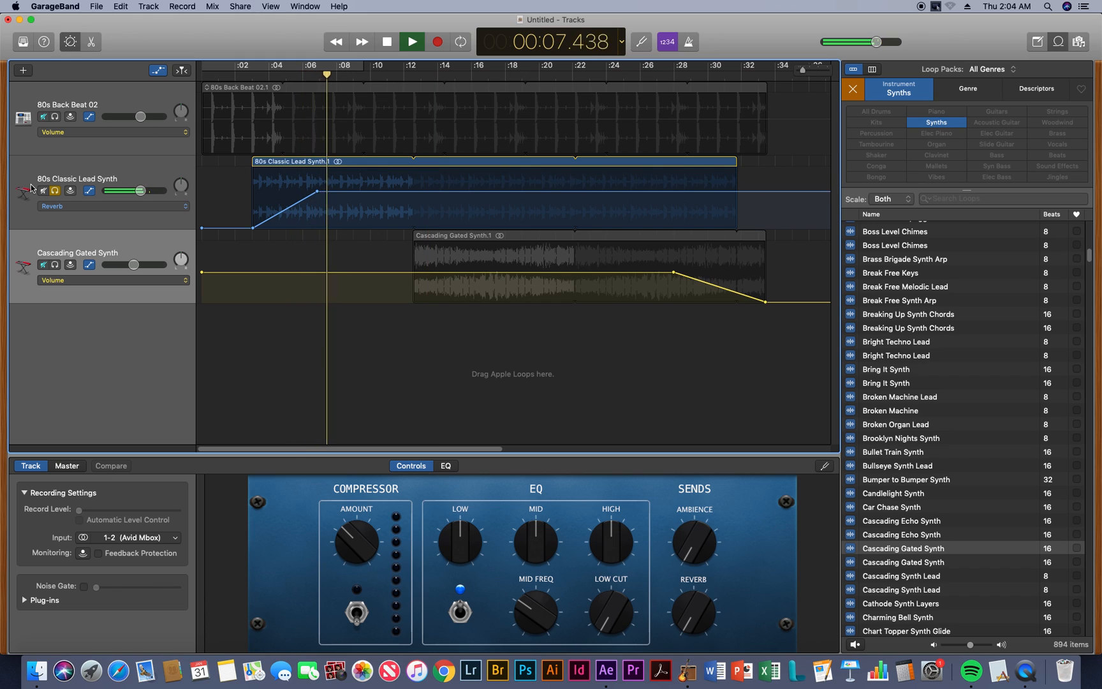
pyautogui.press('space')
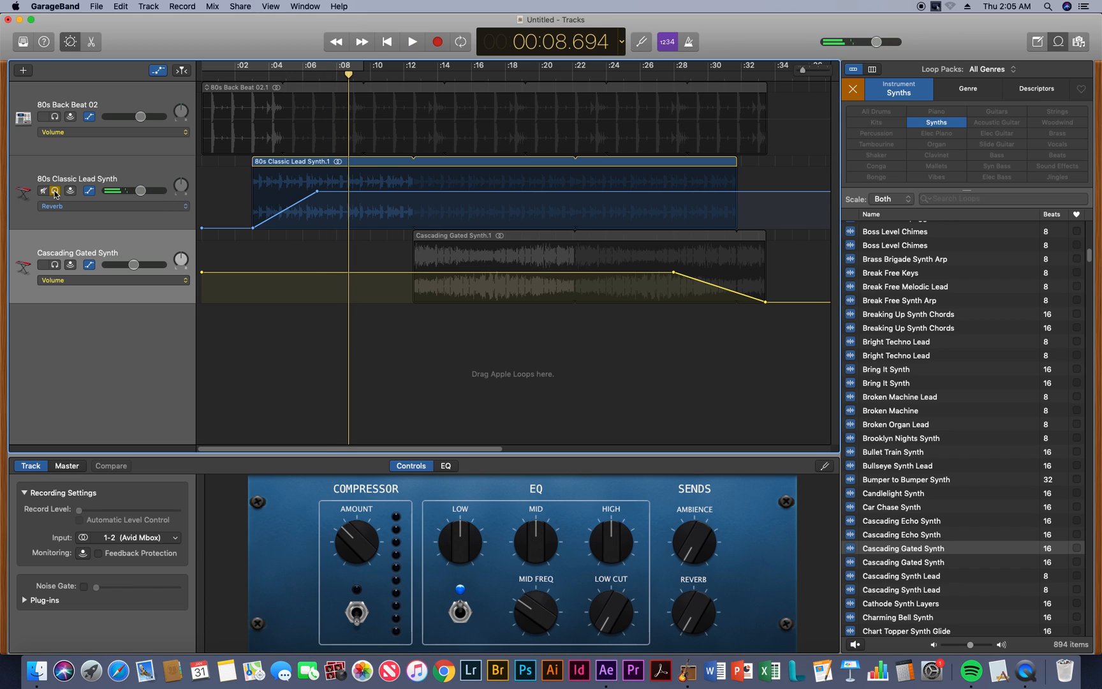
# Unsolo the 80s Classic Lead Synth and play all tracks together through its reverb ramp
pyautogui.click(54, 191)
pyautogui.click(264, 76)
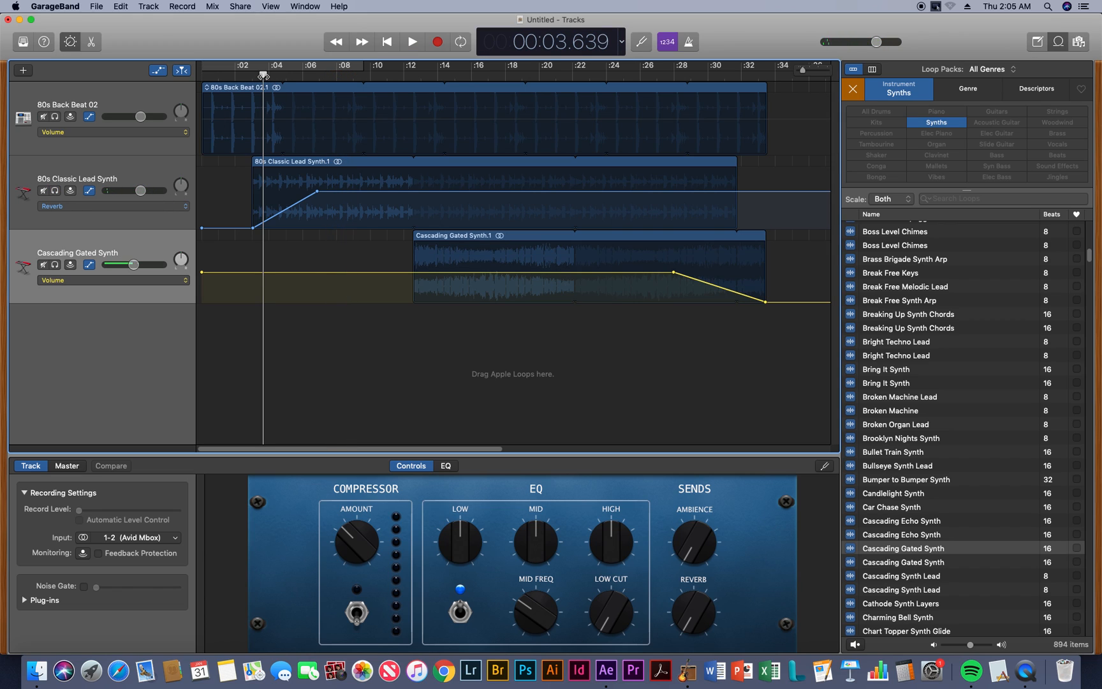
pyautogui.press('space')
pyautogui.press('Return')
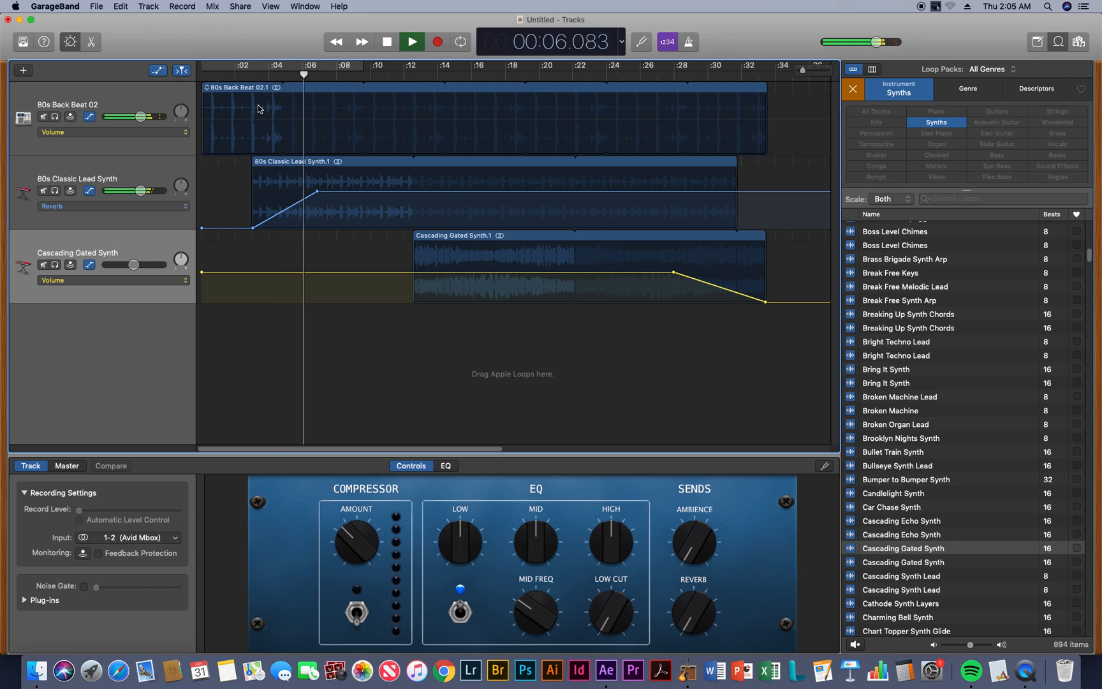
pyautogui.press('space')
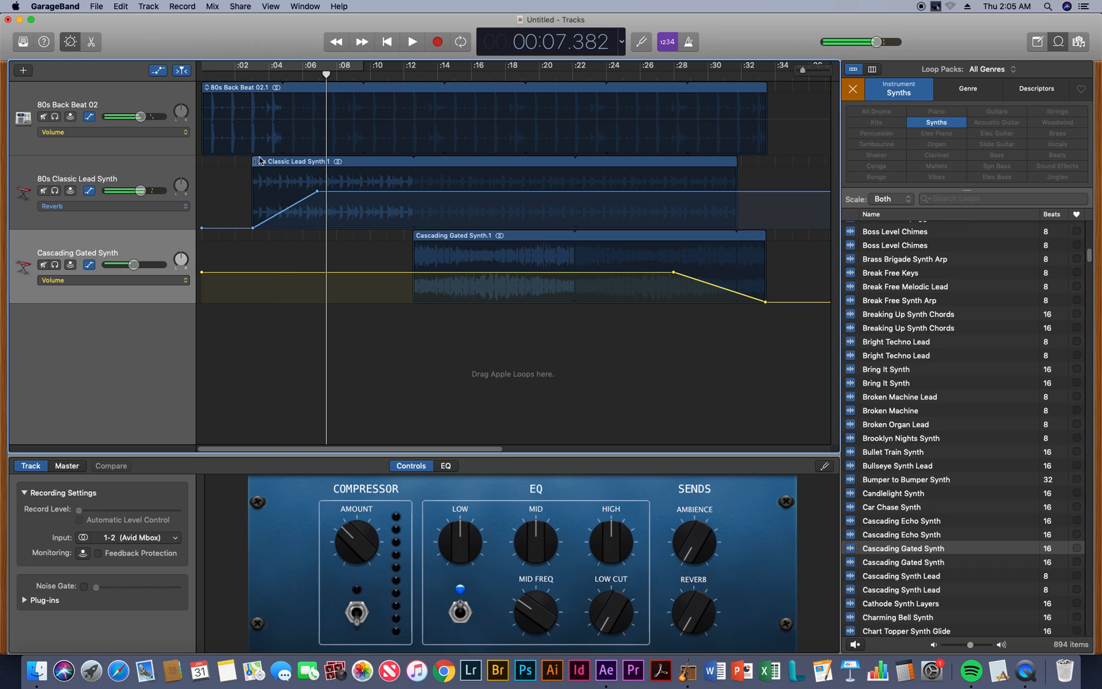
# Replay the song's opening several times to check how the 80s Classic Lead Synth's entrance lines up with the drum beat
pyautogui.press('Return')
pyautogui.press('space')
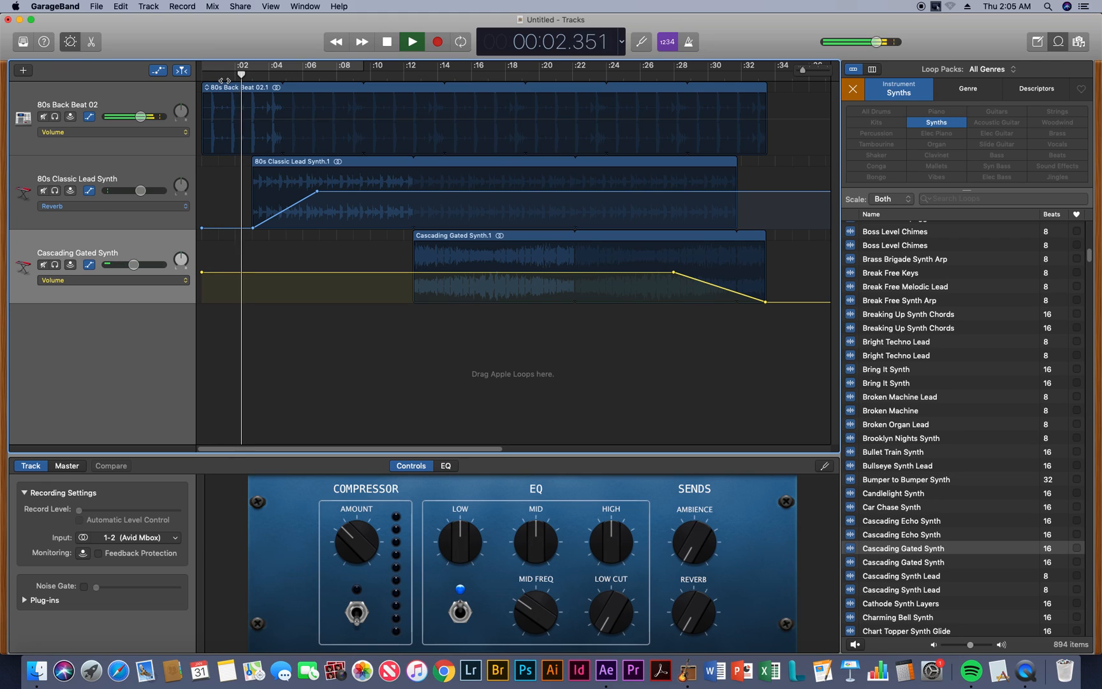
pyautogui.press('space')
pyautogui.moveTo(229, 80); pyautogui.dragTo(190, 78)
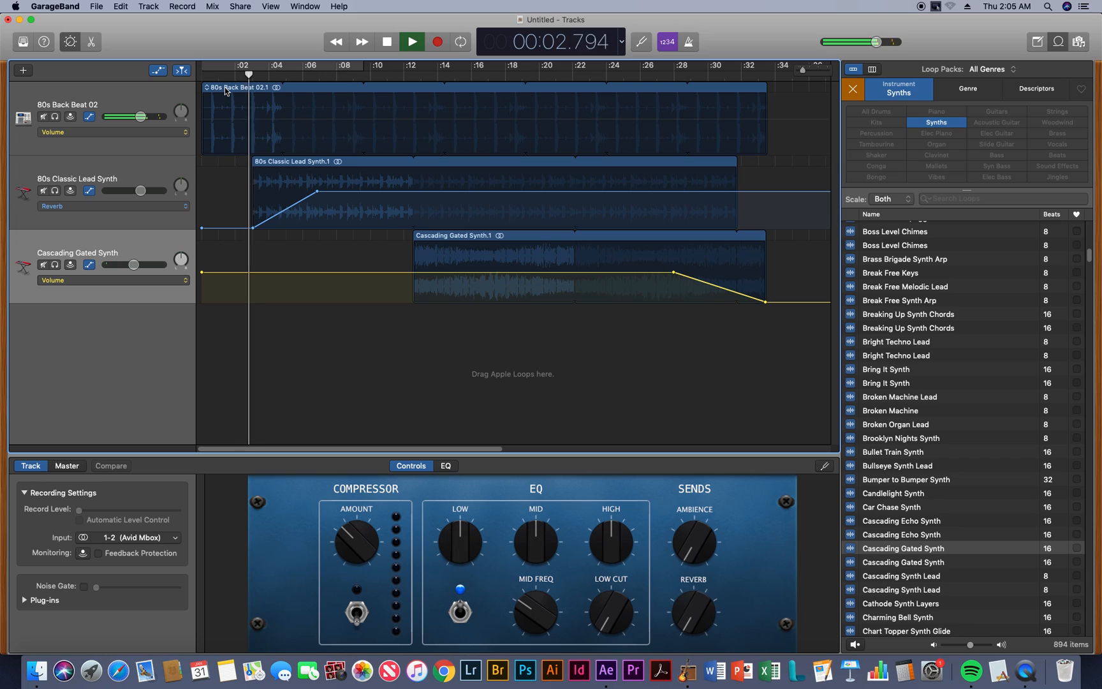
pyautogui.press('space')
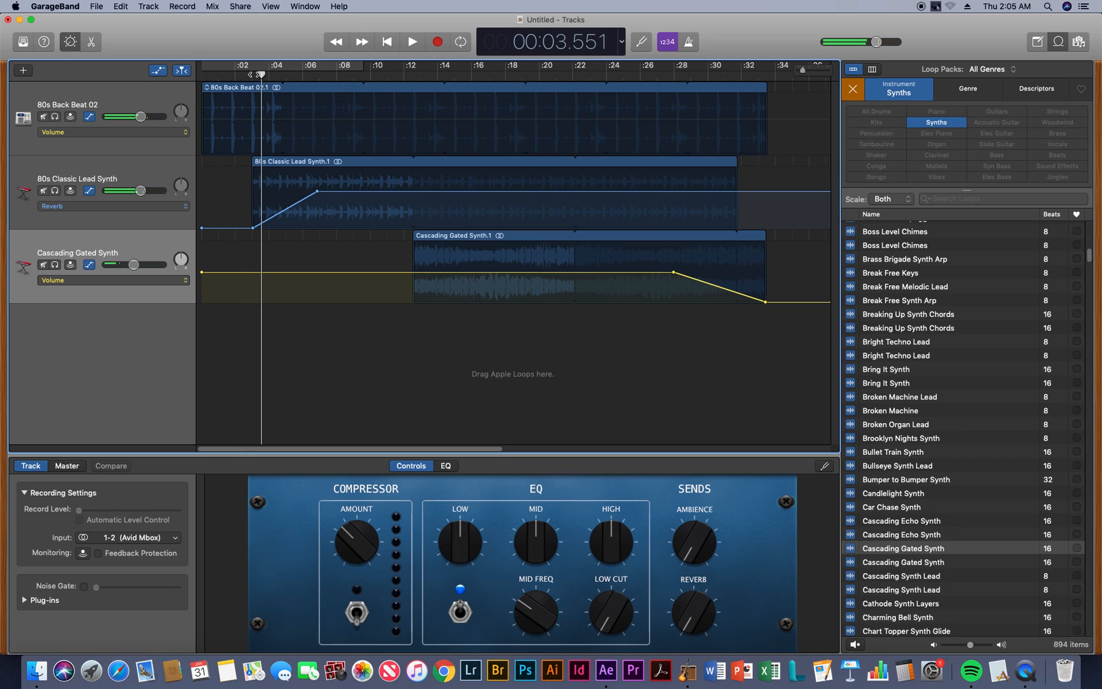
pyautogui.moveTo(254, 74); pyautogui.dragTo(250, 75)
pyautogui.press('space')
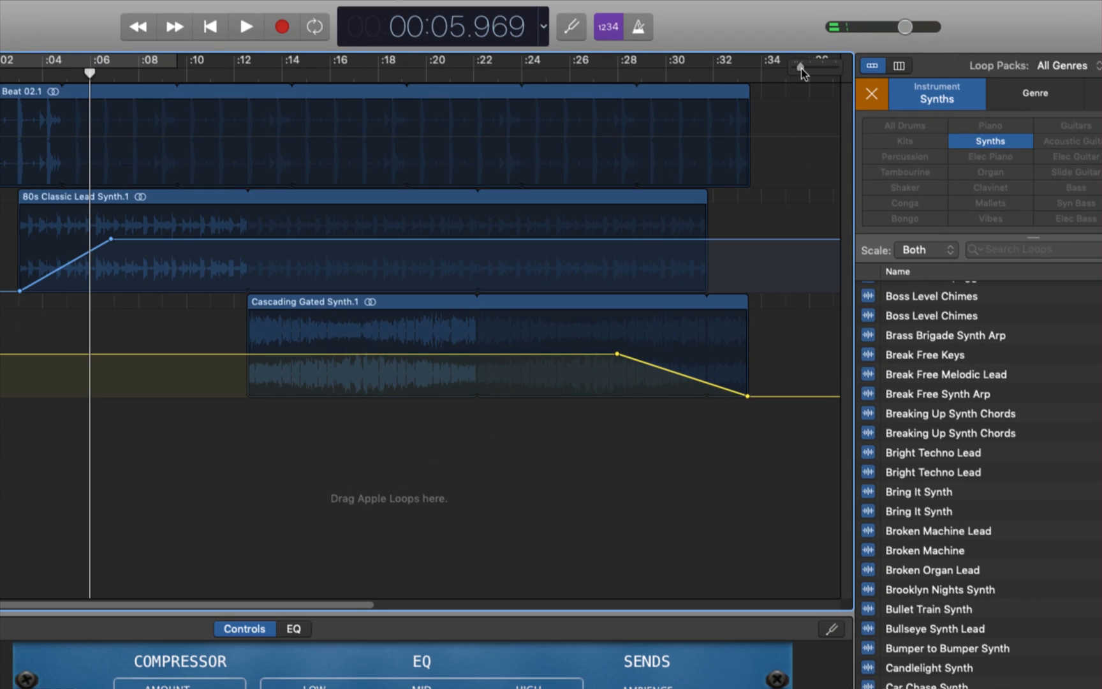
# Move the 80s Classic Lead Synth region slightly earlier to start on the drum beat at about 2.9 seconds
pyautogui.moveTo(804, 70); pyautogui.dragTo(809, 69)
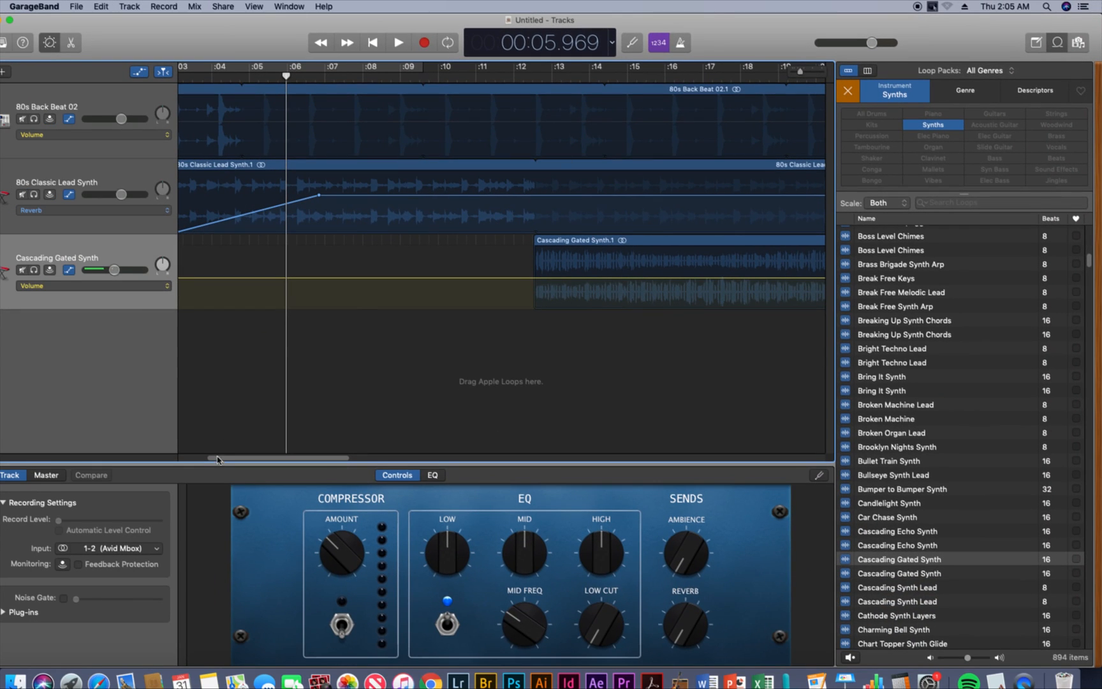
pyautogui.moveTo(216, 457); pyautogui.dragTo(177, 455)
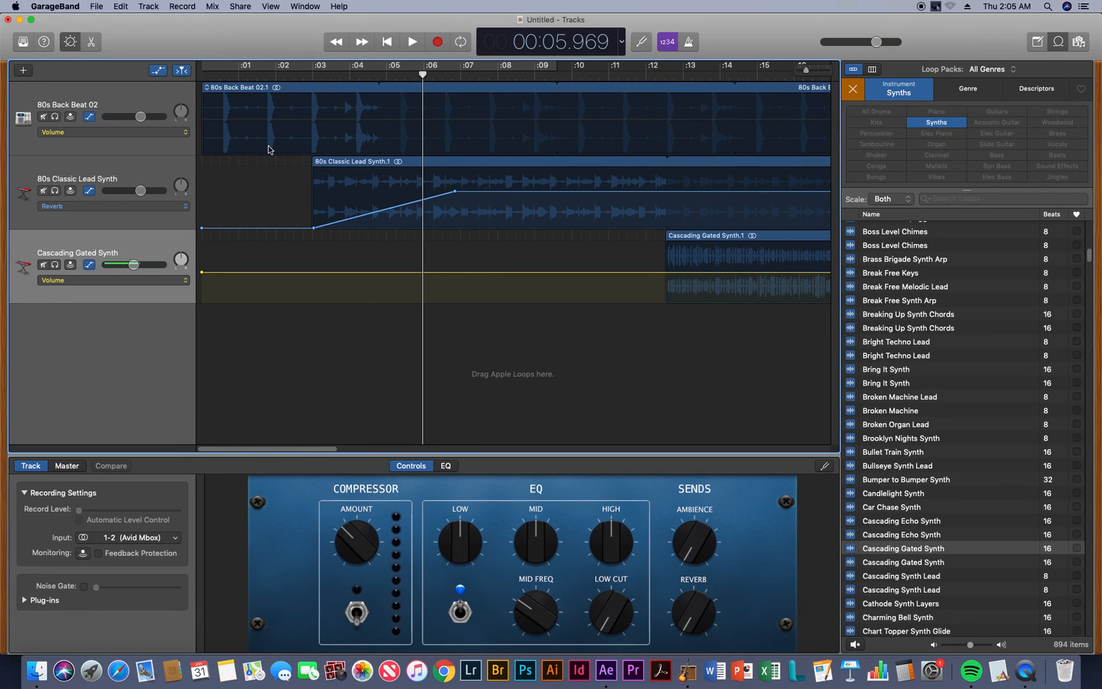
pyautogui.click(309, 72)
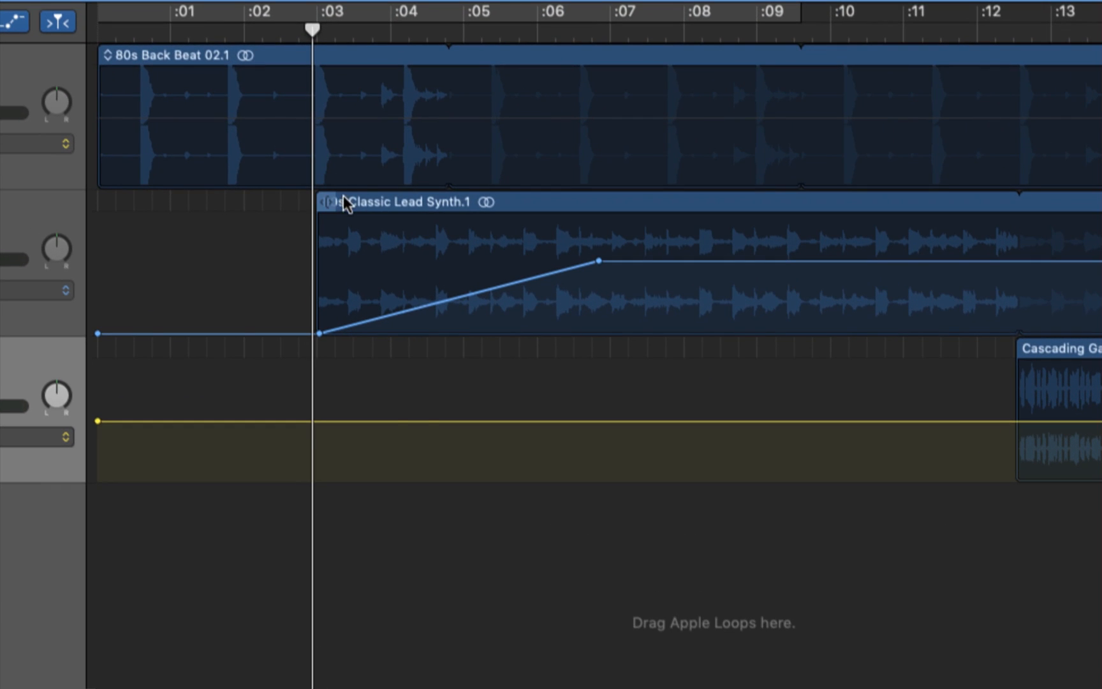
pyautogui.click(344, 202)
pyautogui.moveTo(382, 207); pyautogui.dragTo(379, 209)
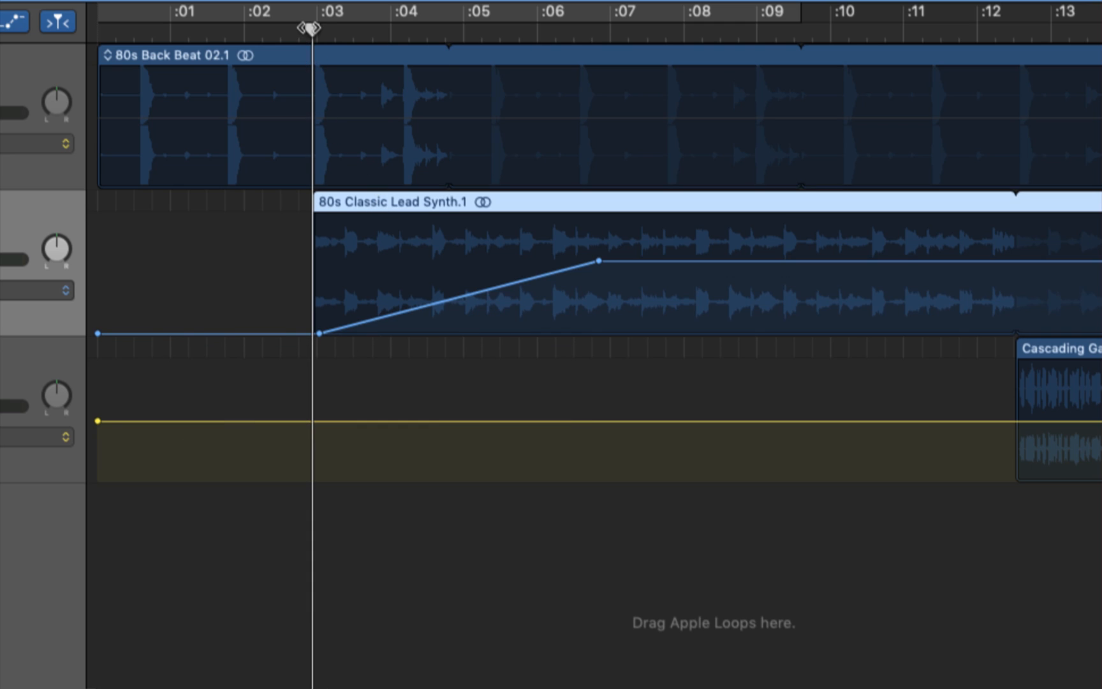
# Play from about 2.4 seconds to check the lead synth's new start and the Cascading Gated Synth's entrance
pyautogui.moveTo(309, 27); pyautogui.dragTo(270, 28)
pyautogui.press('space')
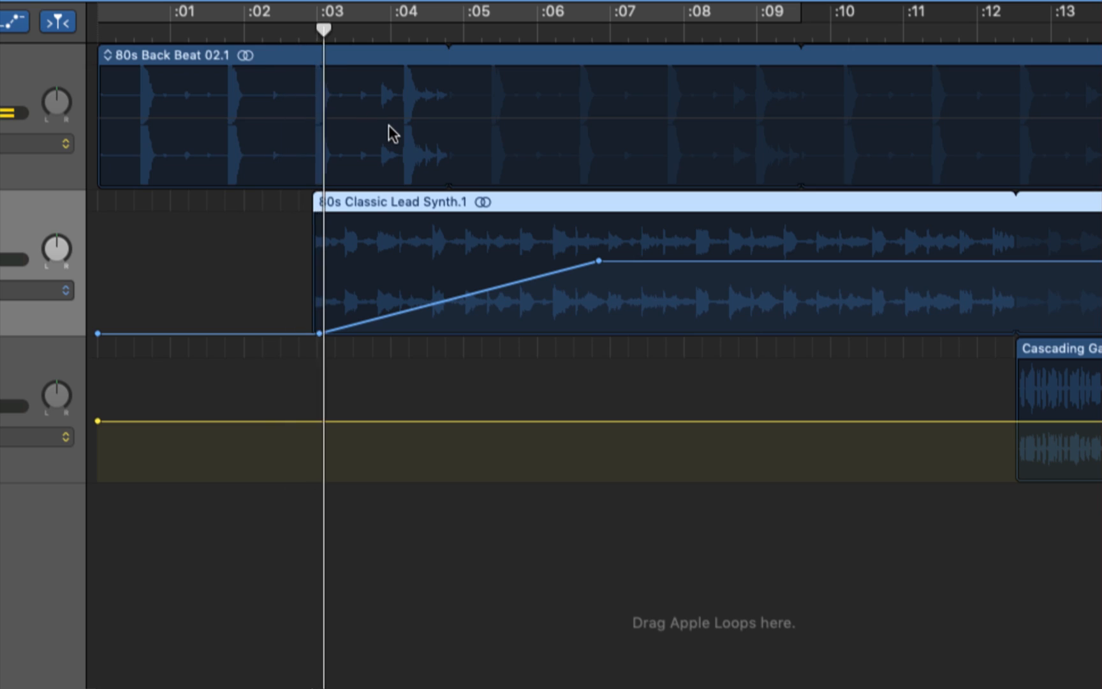
pyautogui.moveTo(352, 203); pyautogui.dragTo(354, 203)
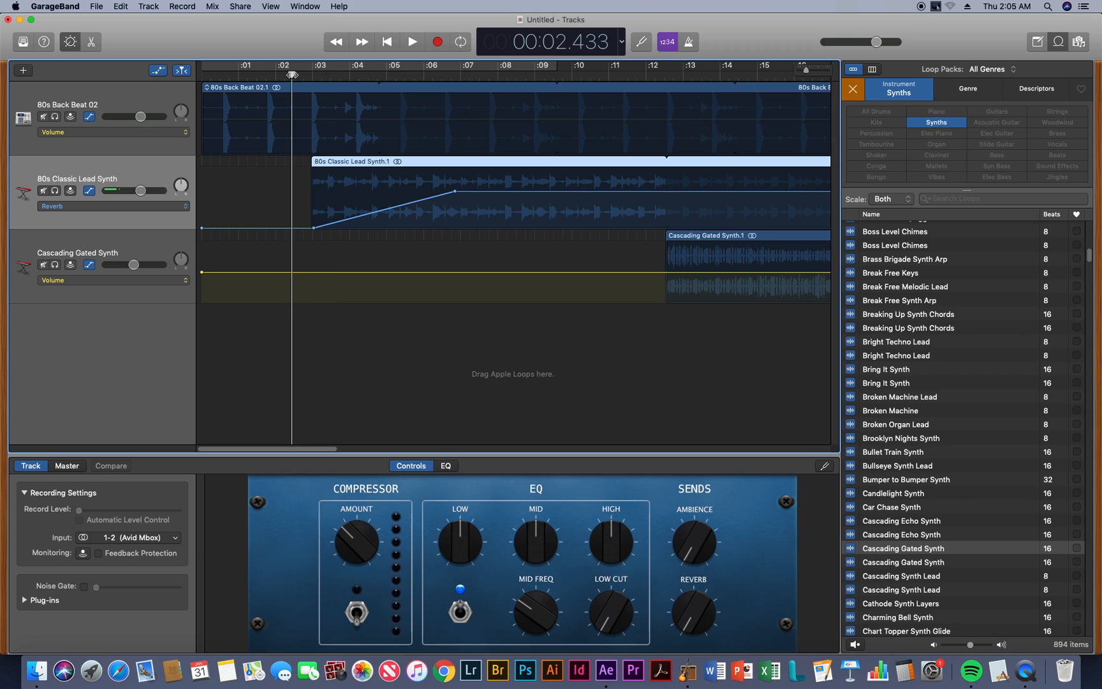
pyautogui.press('space')
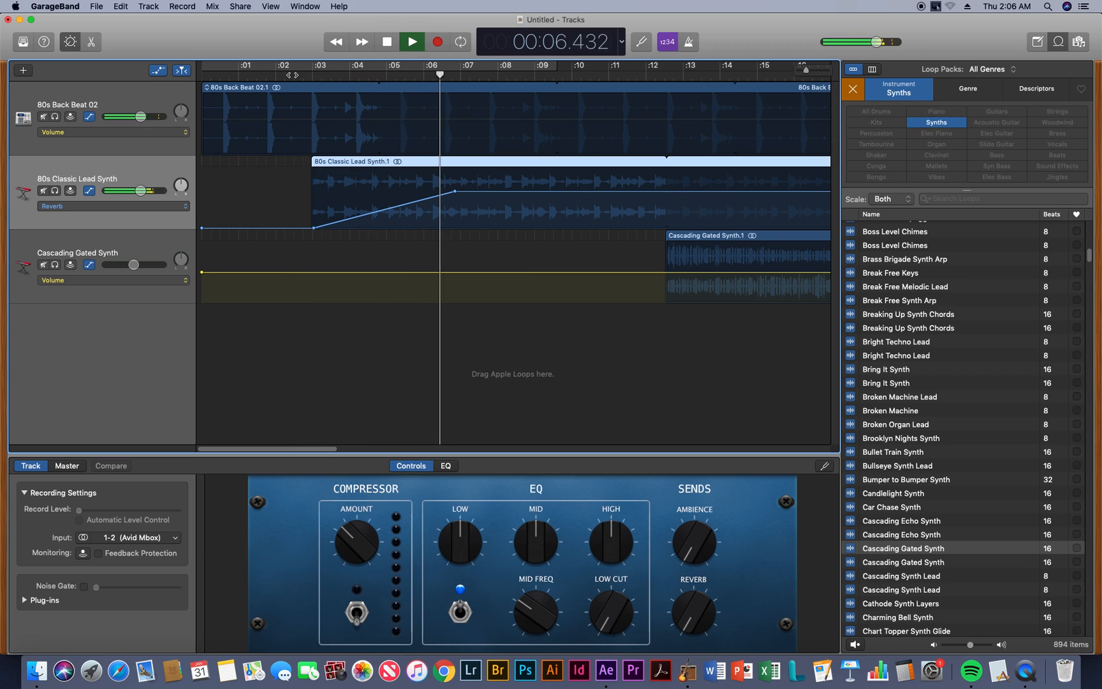
pyautogui.moveTo(319, 450); pyautogui.dragTo(373, 449)
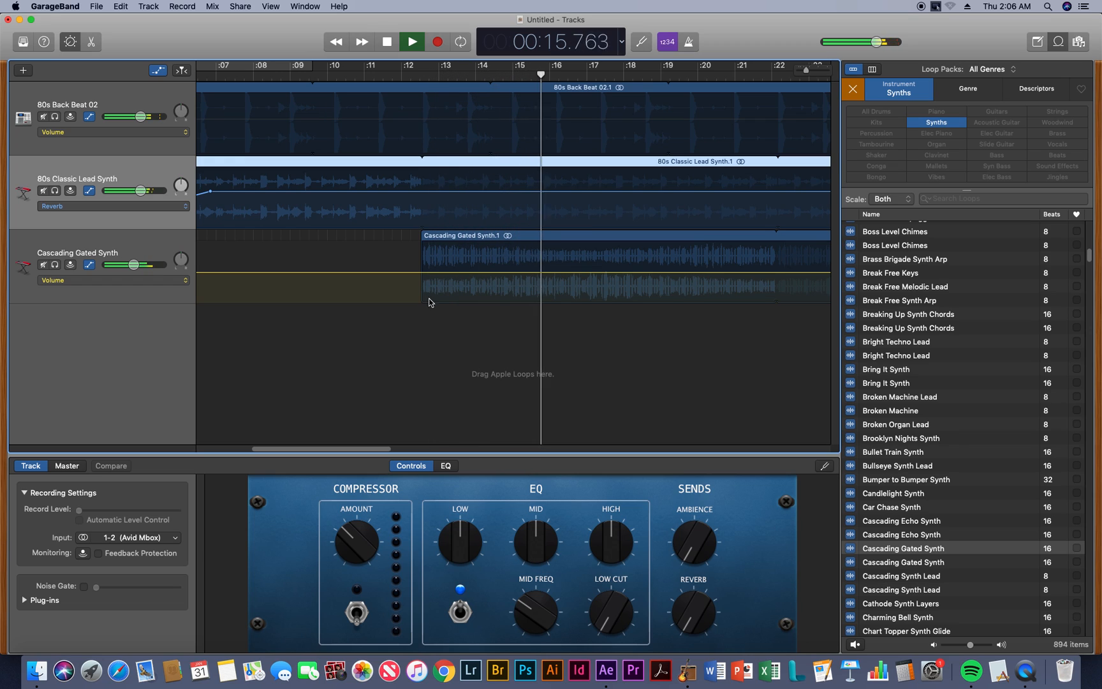
pyautogui.press('space')
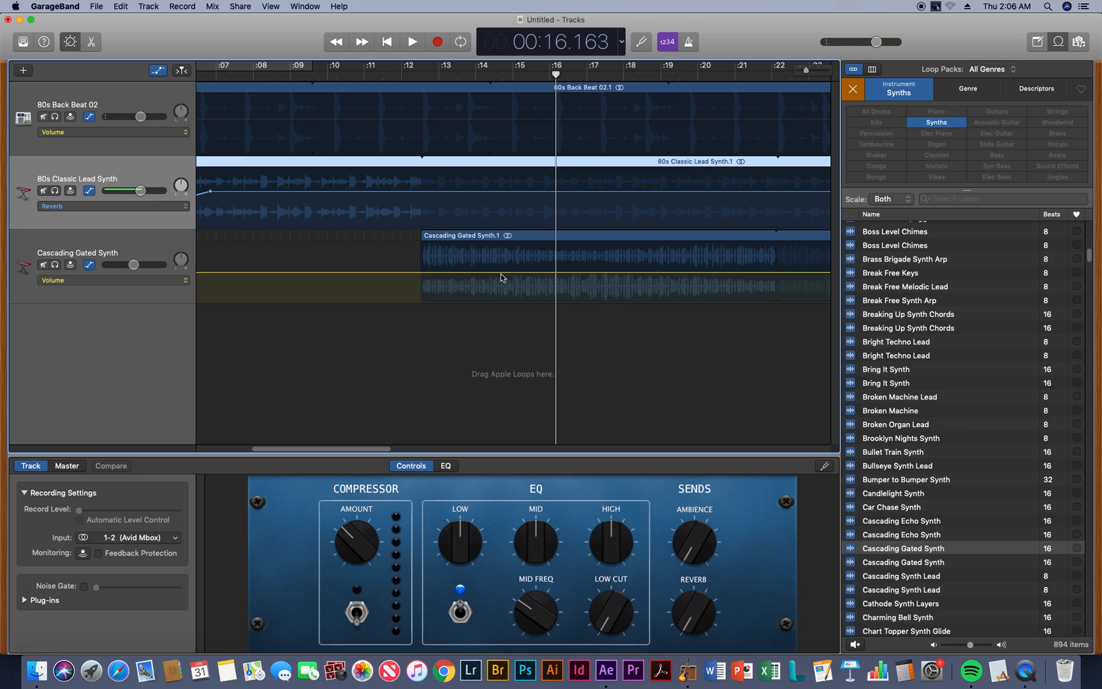
# Play all tracks from about 10 seconds through to the end of the song
pyautogui.click(347, 74)
pyautogui.press('space')
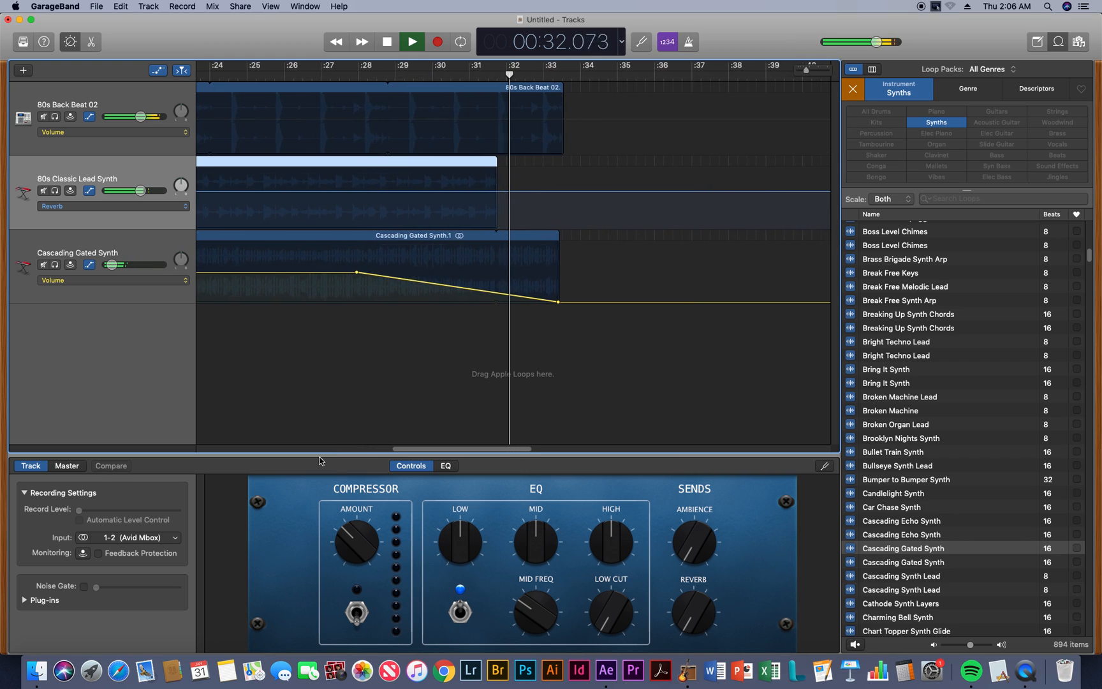
pyautogui.press('space')
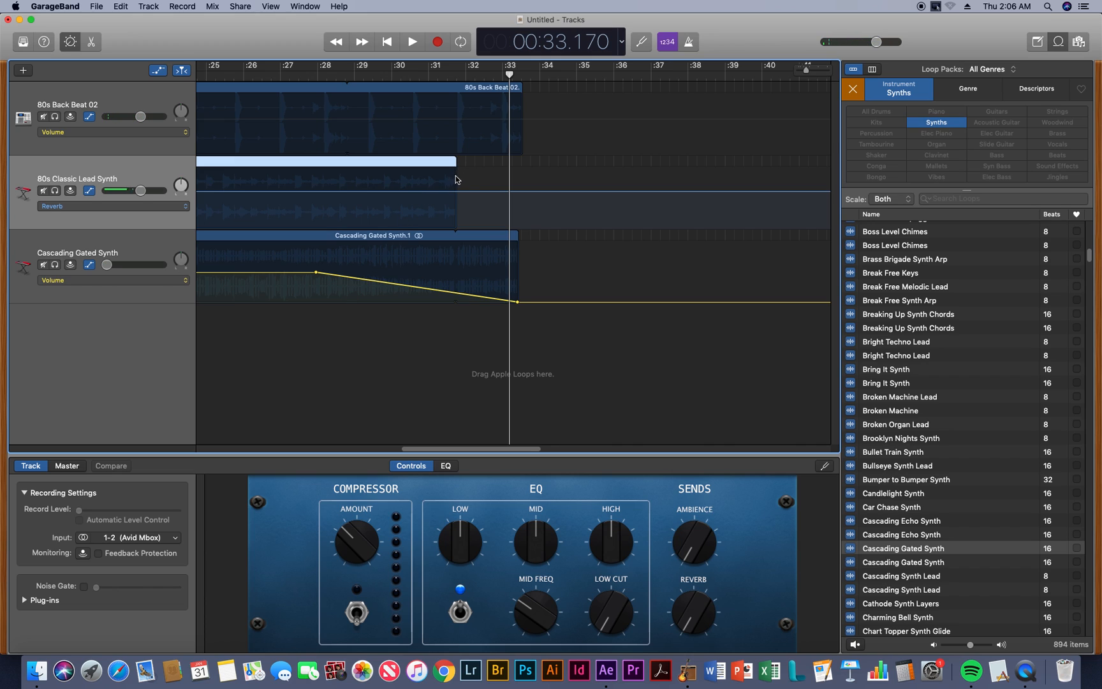
# Replay the ending from about 30 seconds to hear how the 80s Classic Lead Synth region stops
pyautogui.moveTo(453, 161)
pyautogui.mouseDown()
pyautogui.moveTo(635, 175)
pyautogui.moveTo(450, 180)
pyautogui.mouseUp()
pyautogui.click(398, 73)
pyautogui.press('space')
pyautogui.hscroll(-3, 399, 75)
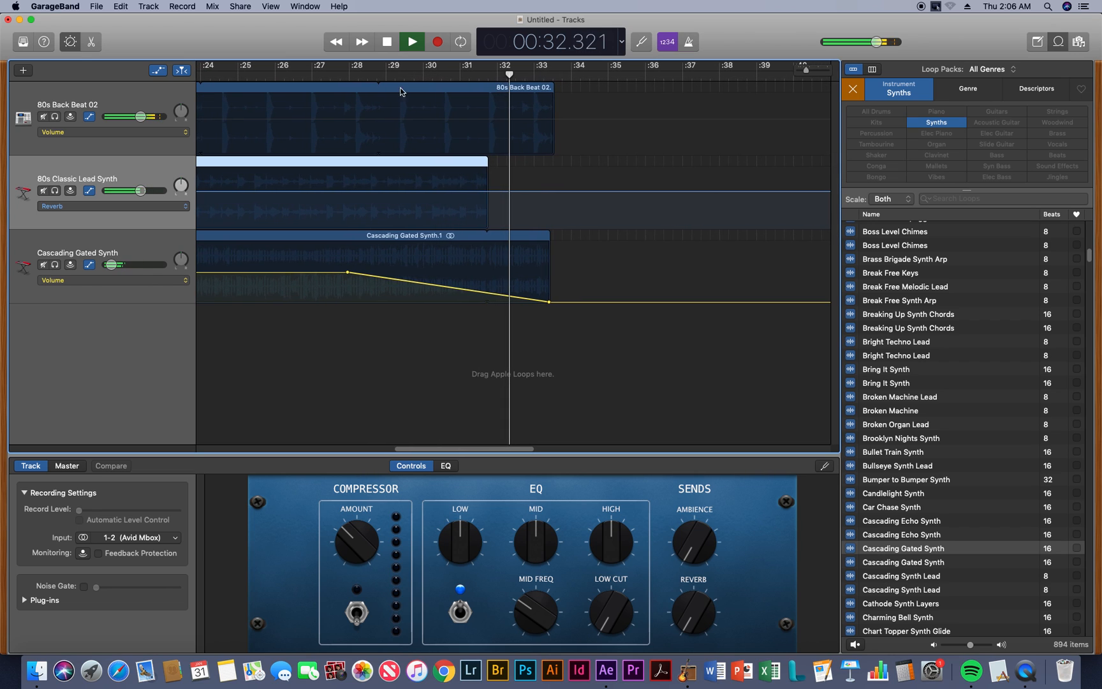
pyautogui.press('space')
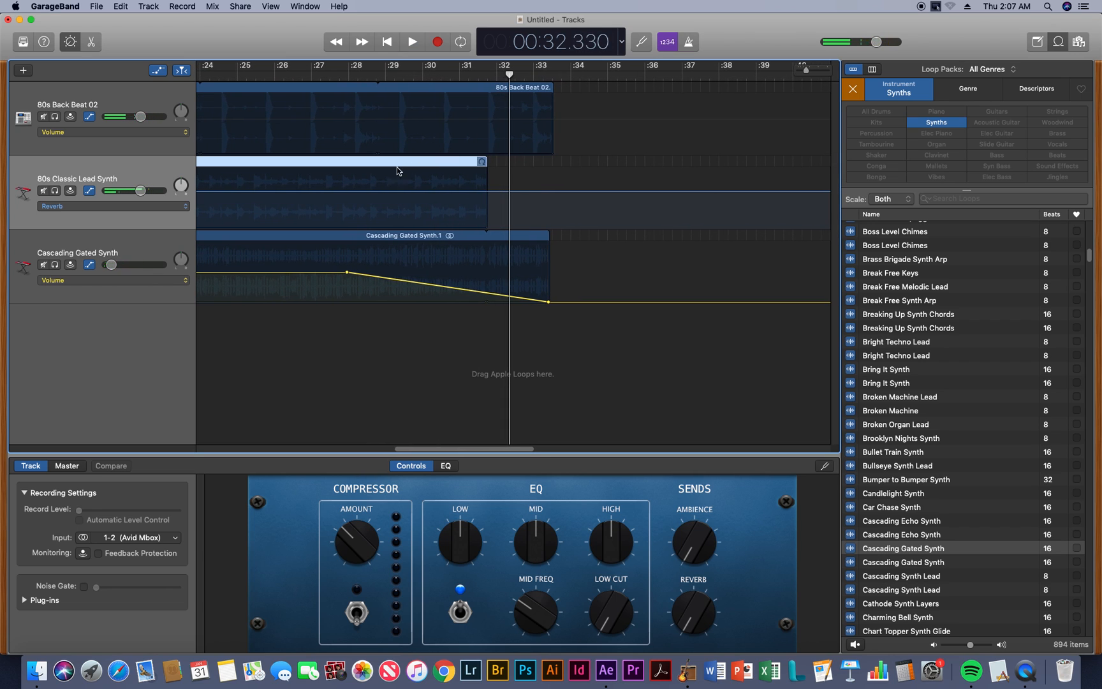
# Switch the 80s Classic Lead Synth to Volume automation, fade it from about 29 seconds to silence at its region end, and replay the ending
pyautogui.click(177, 210)
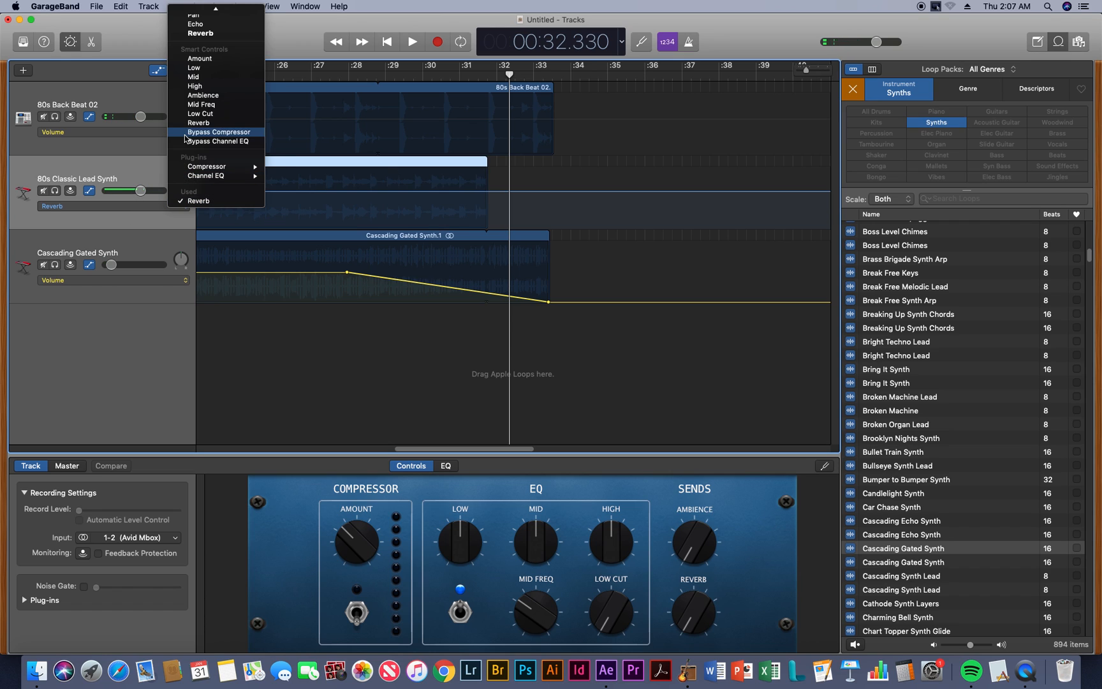
pyautogui.click(204, 20)
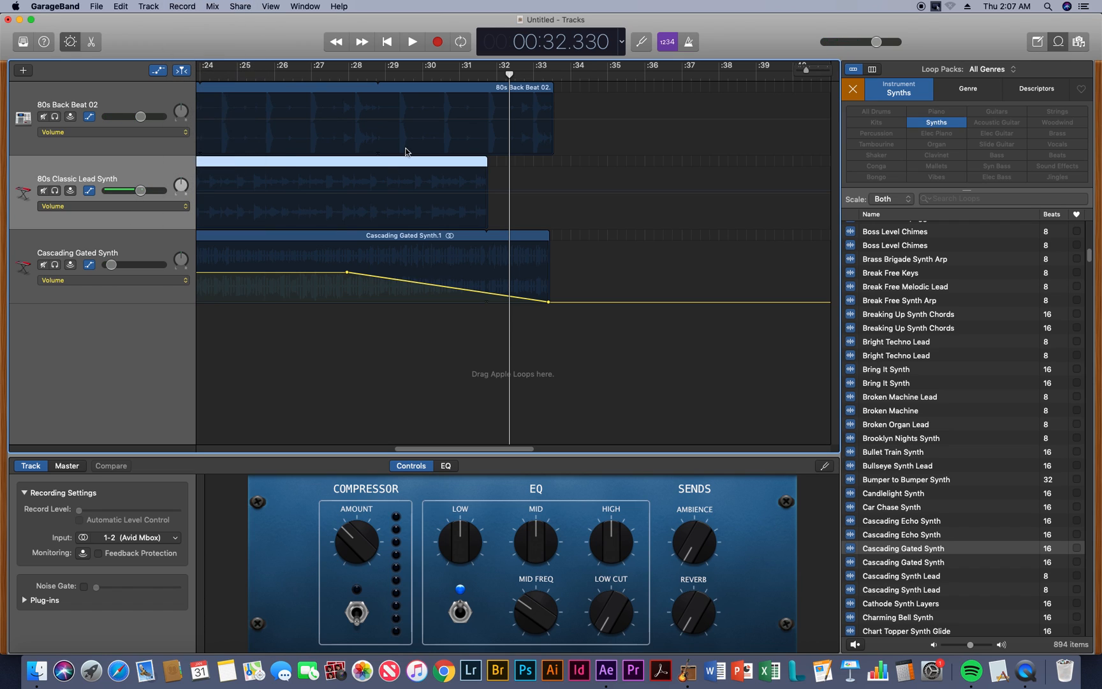
pyautogui.click(420, 69)
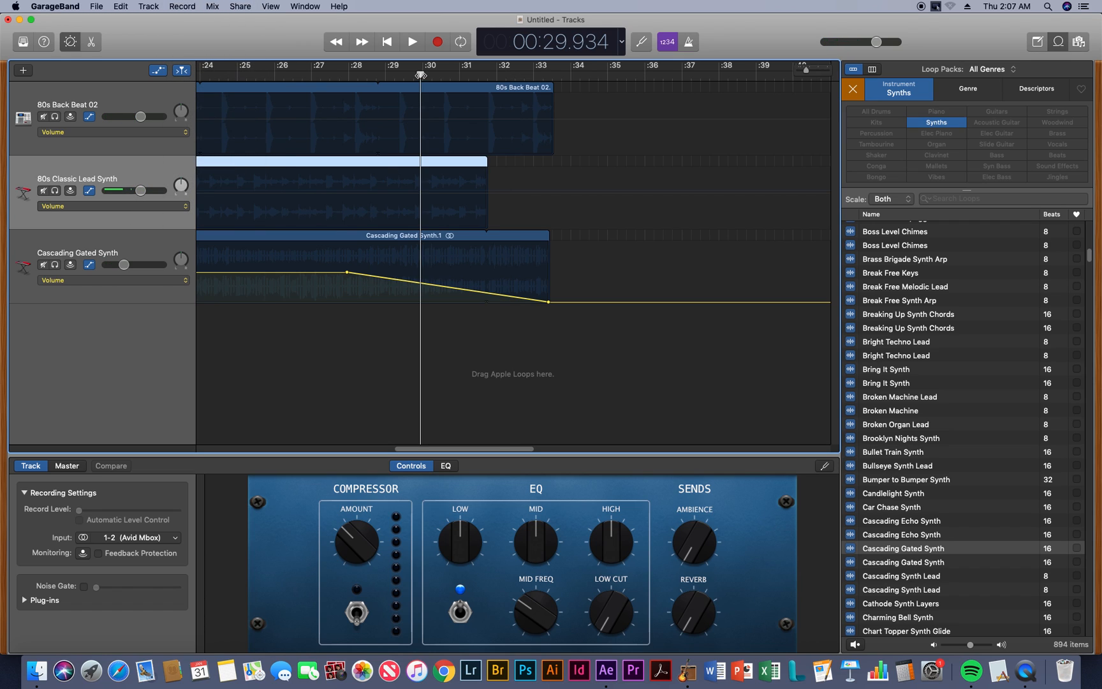
pyautogui.click(400, 196)
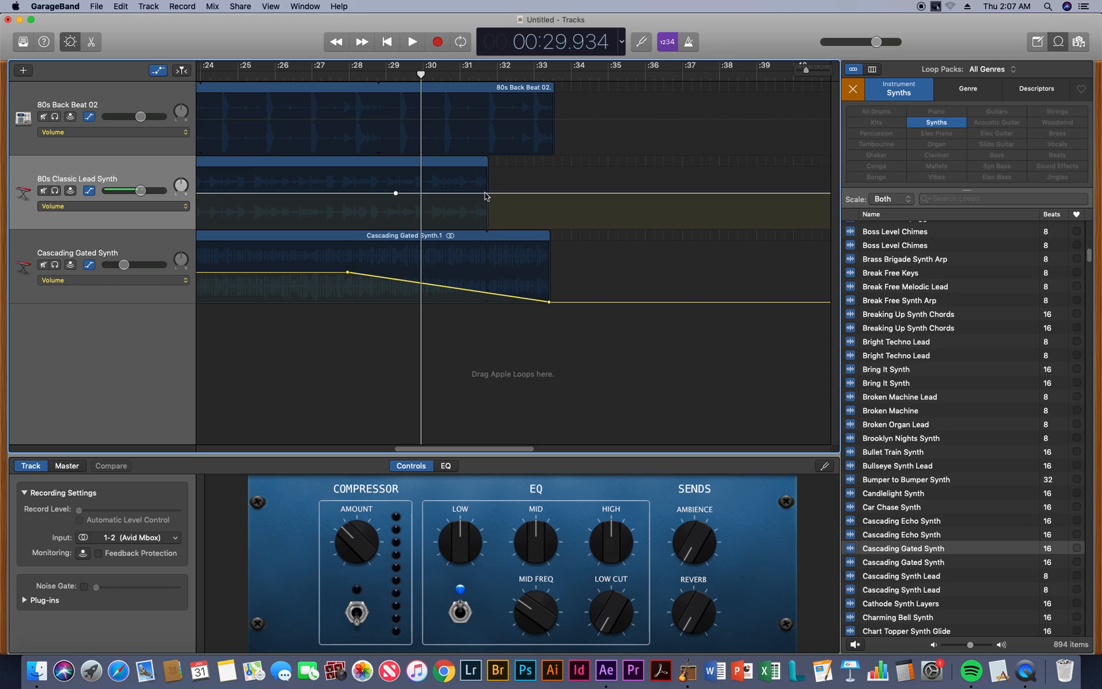
pyautogui.moveTo(488, 194); pyautogui.dragTo(488, 227)
pyautogui.press('space')
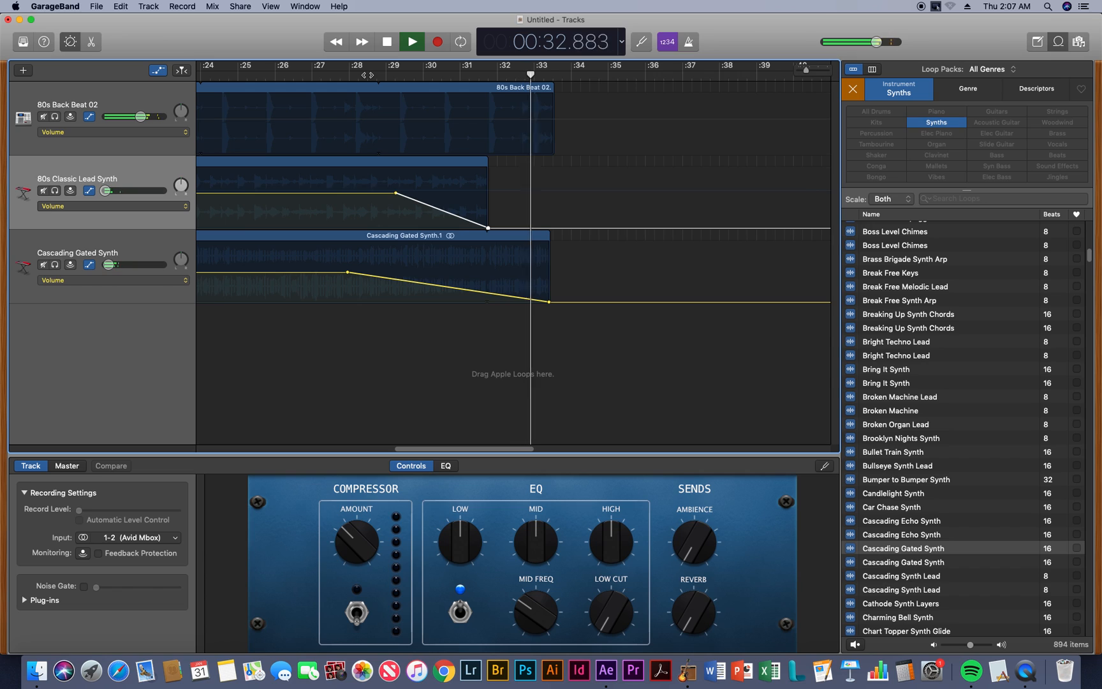
pyautogui.press('space')
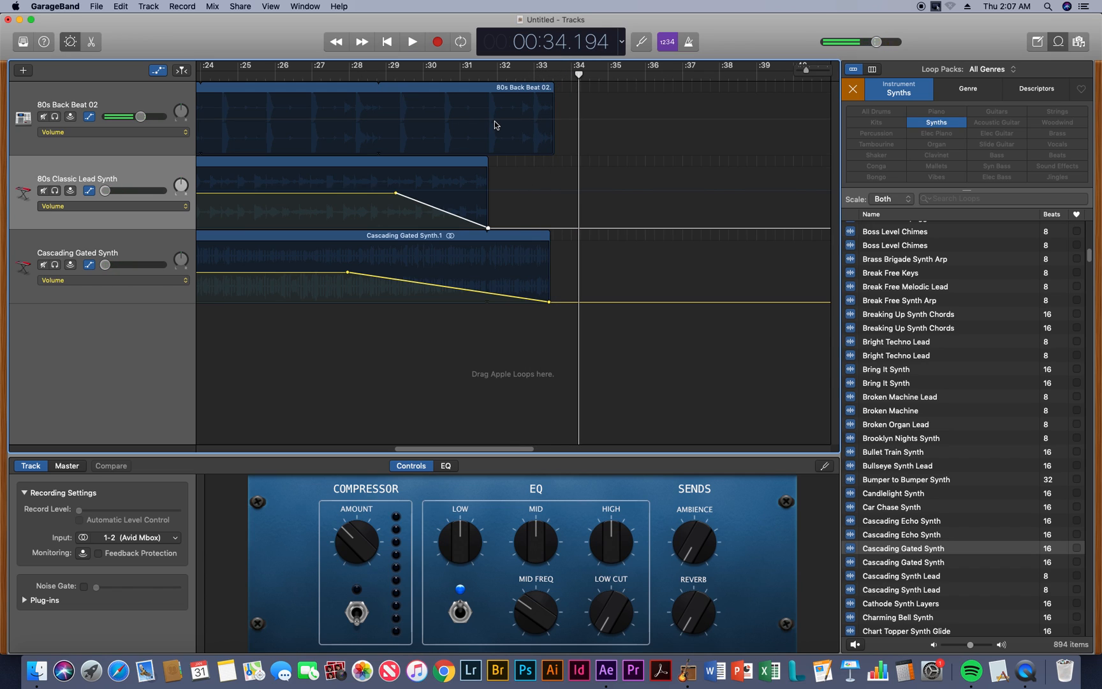
# Fade the 80s Back Beat 02 volume from about 32 seconds down to silence at its region end
pyautogui.click(496, 125)
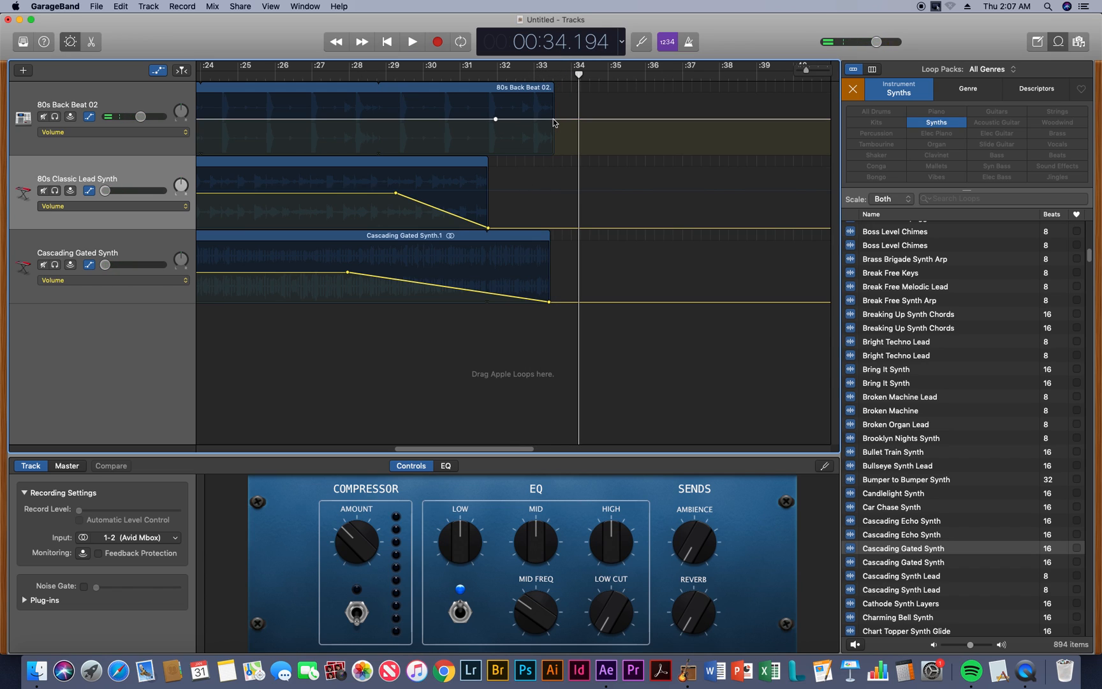
pyautogui.moveTo(553, 119); pyautogui.dragTo(553, 154)
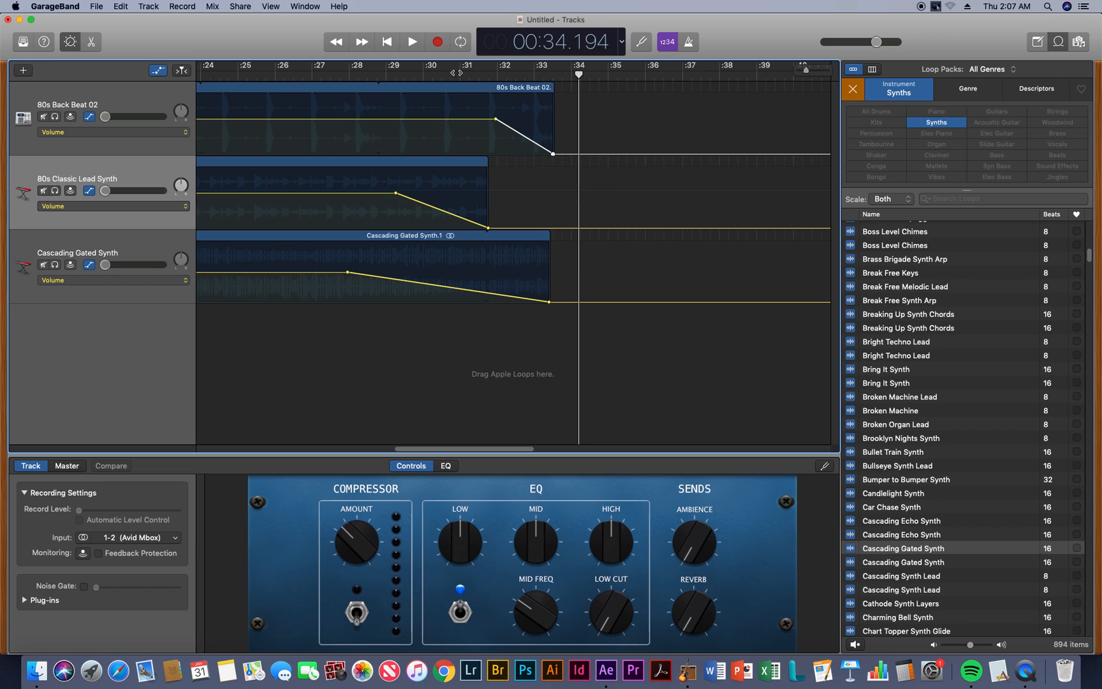
# Play the faded ending from about 27 seconds and hide the track automation
pyautogui.press(',')
pyautogui.press(',')
pyautogui.press(',')
pyautogui.press(',')
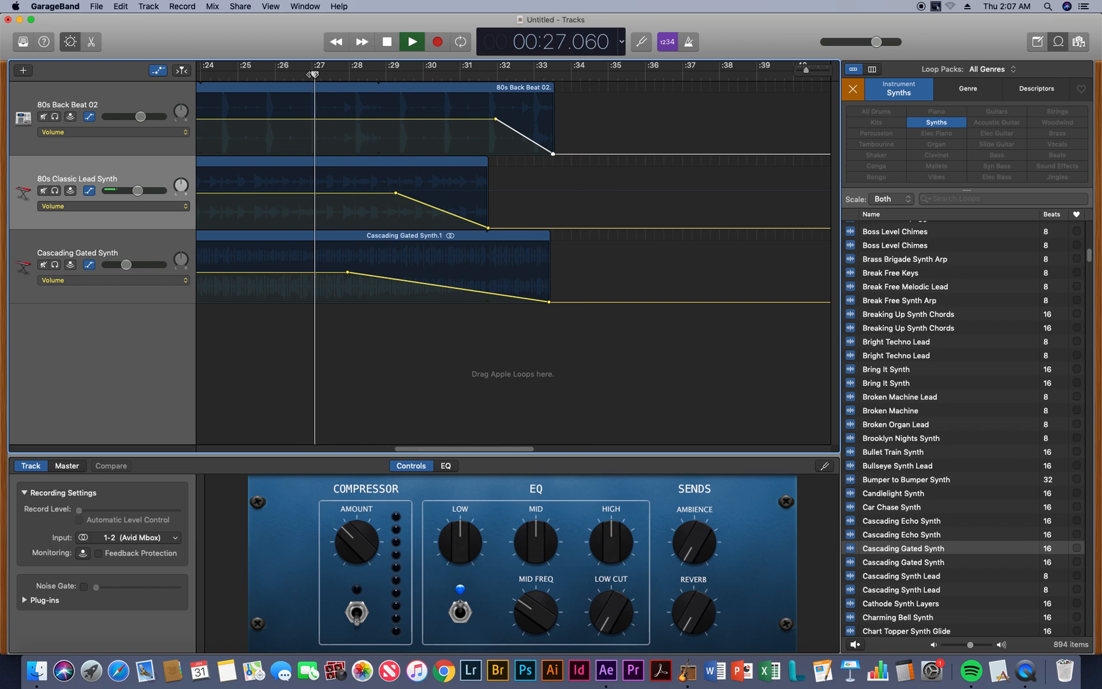
pyautogui.press('space')
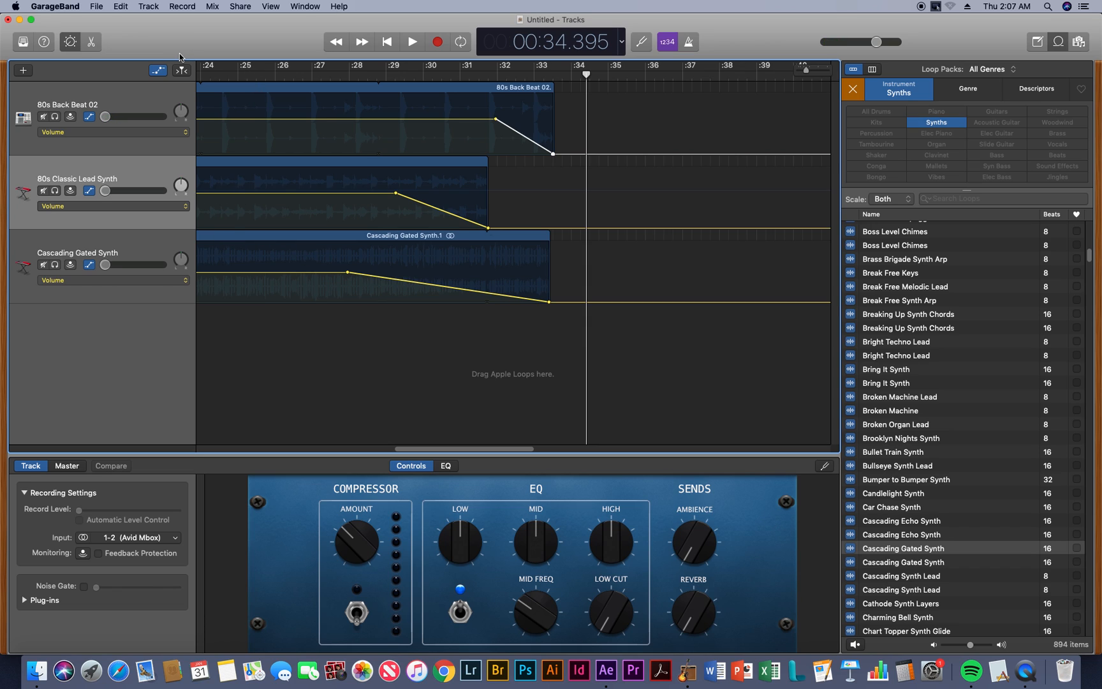
pyautogui.press('a')
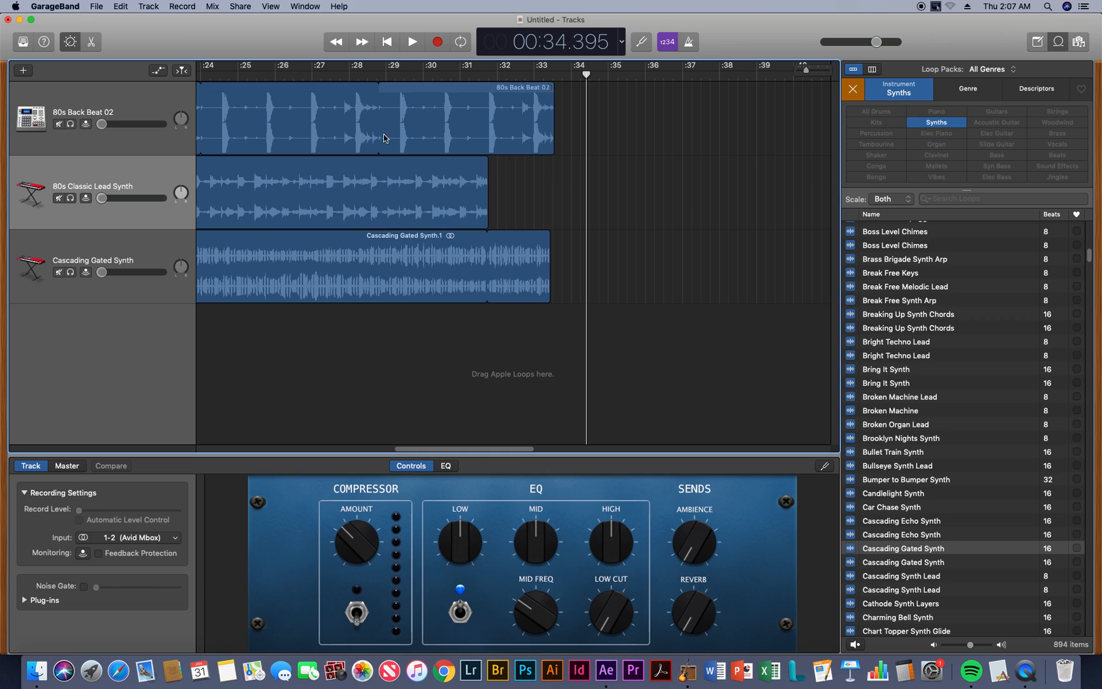
# Open the 80s Classic Lead Synth region in the audio editor to show its waveform
pyautogui.click(427, 106)
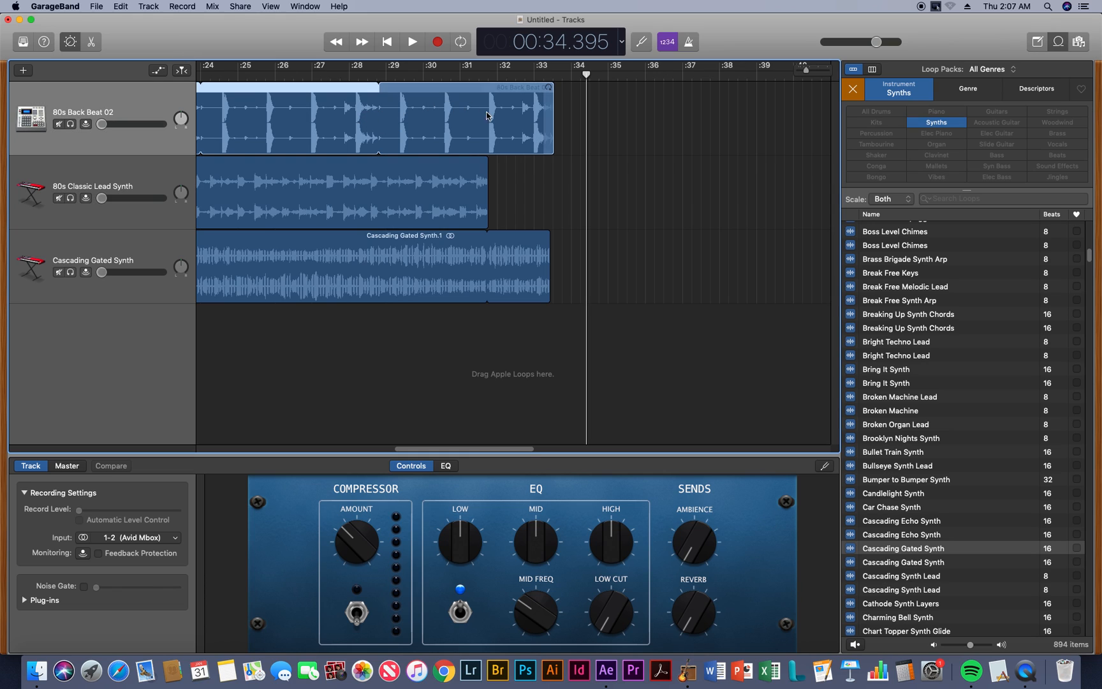
pyautogui.doubleClick(391, 183)
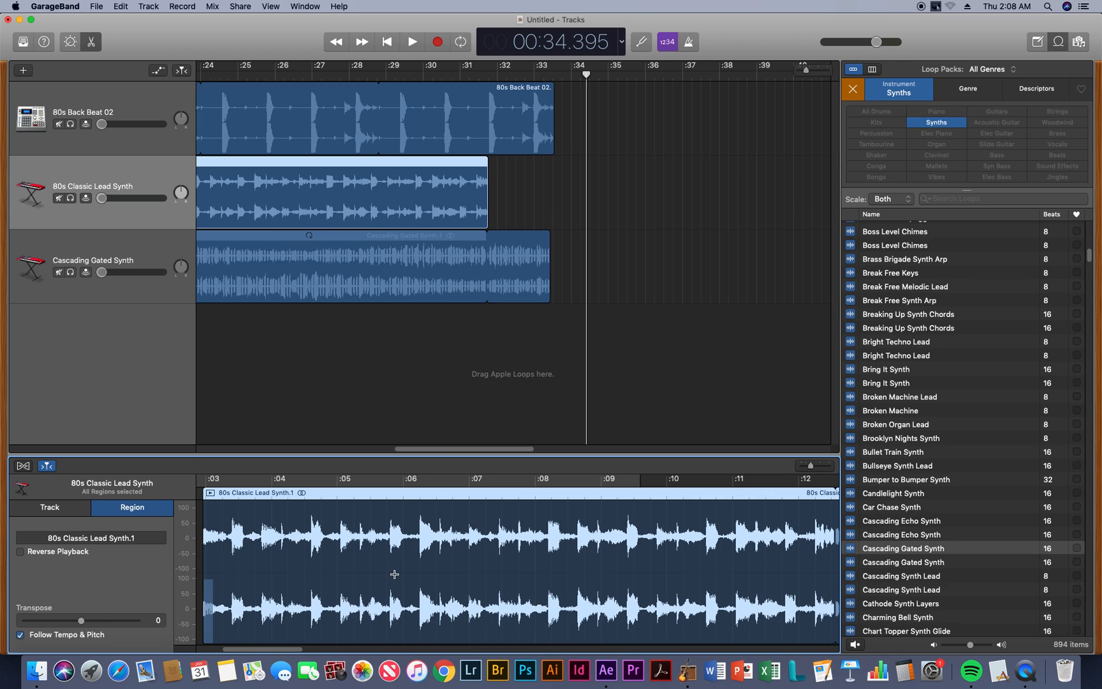
# Try deleting a short section at about 6 seconds from the 80s Classic Lead Synth region, and undo the deletion
pyautogui.moveTo(394, 574); pyautogui.dragTo(419, 574)
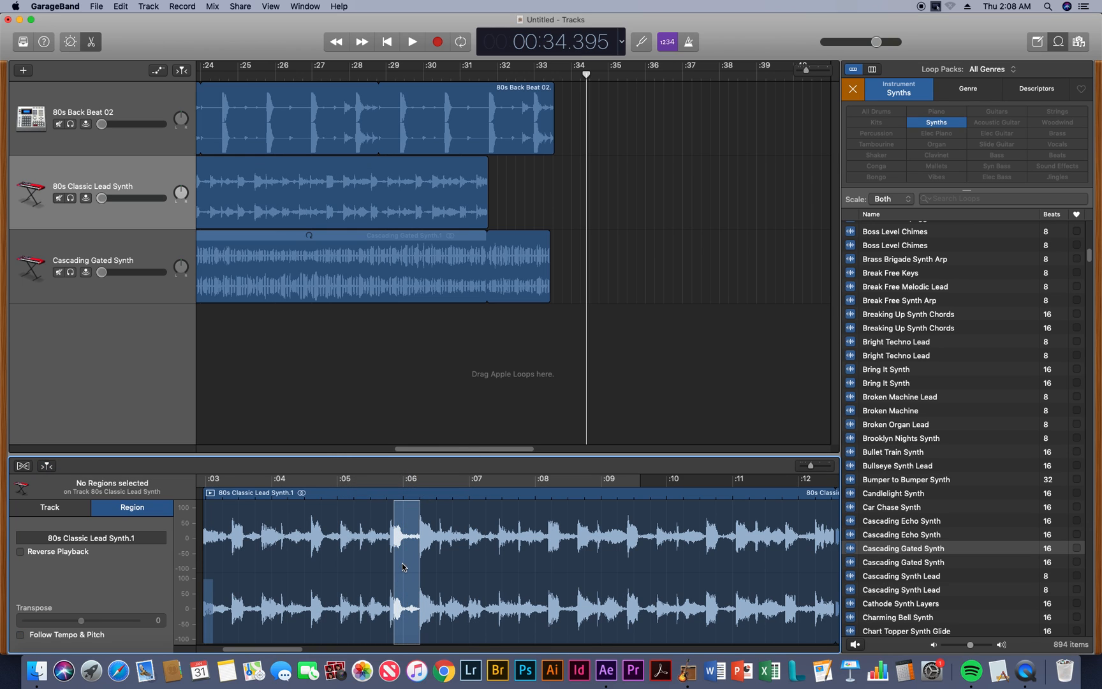
pyautogui.press('Delete')
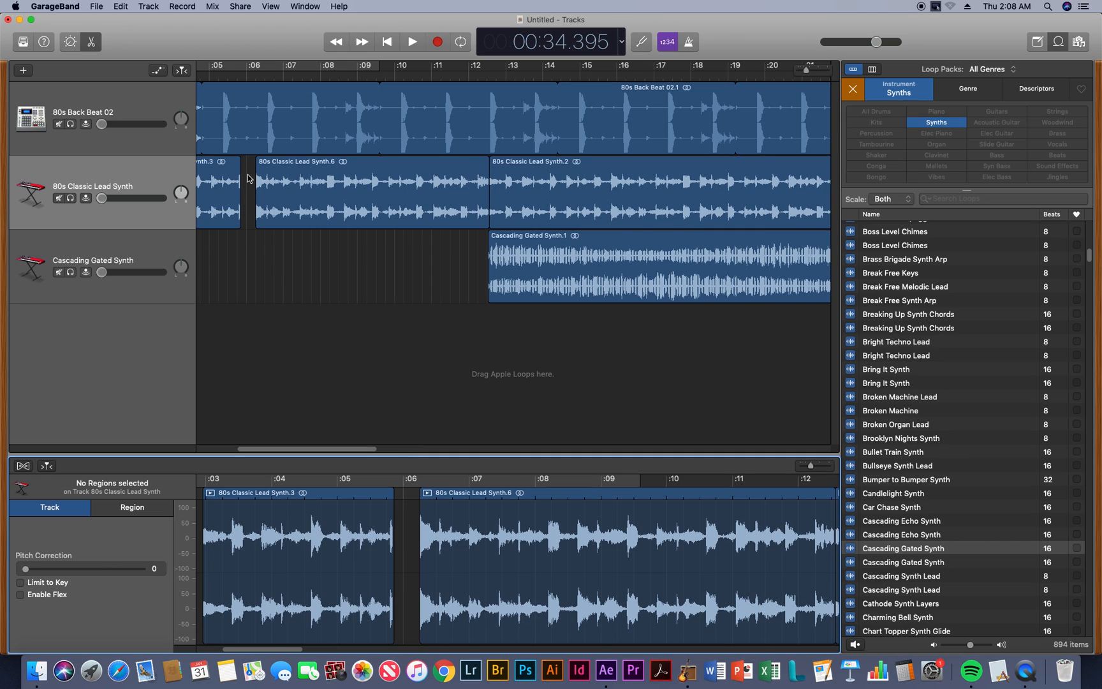
pyautogui.press('super+z')
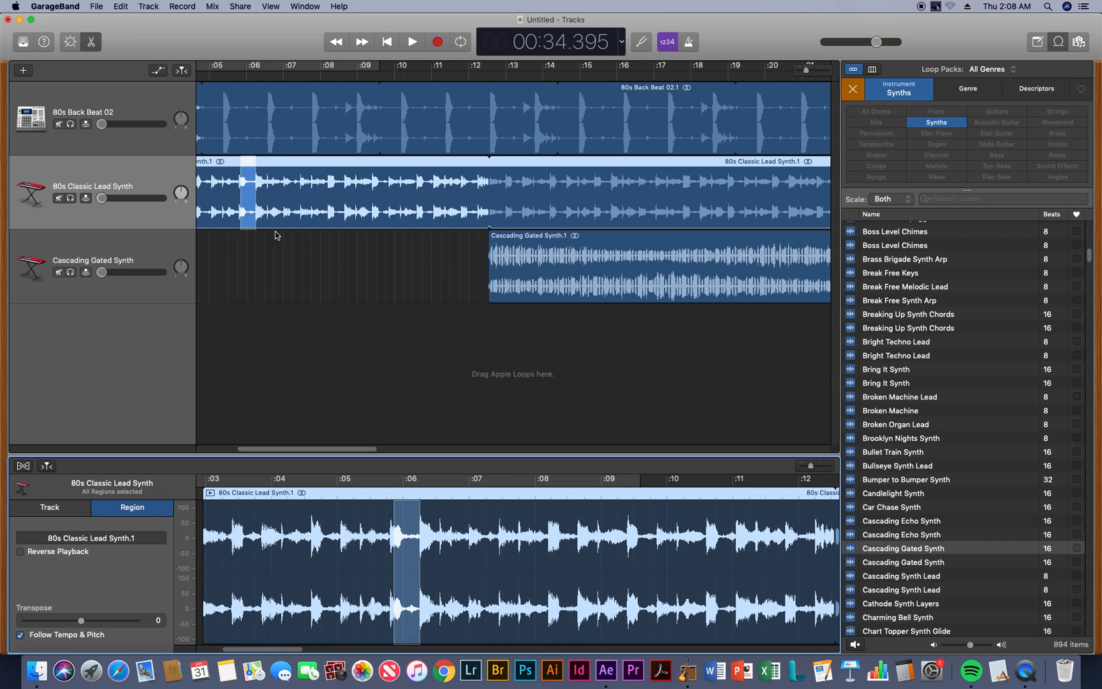
pyautogui.click(311, 221)
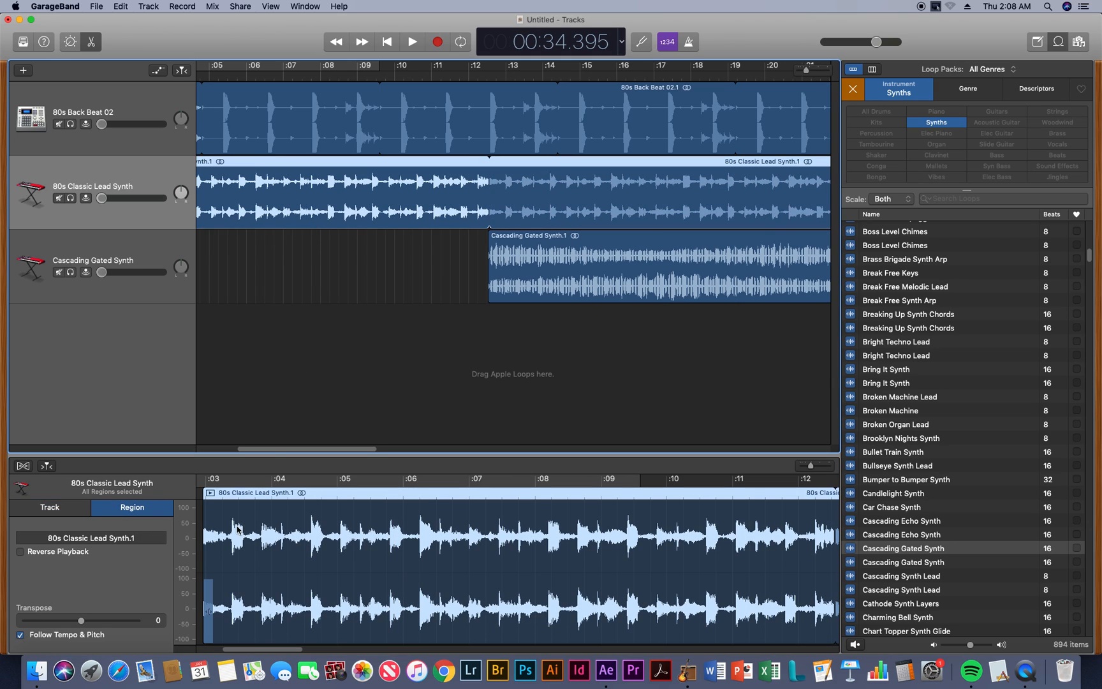